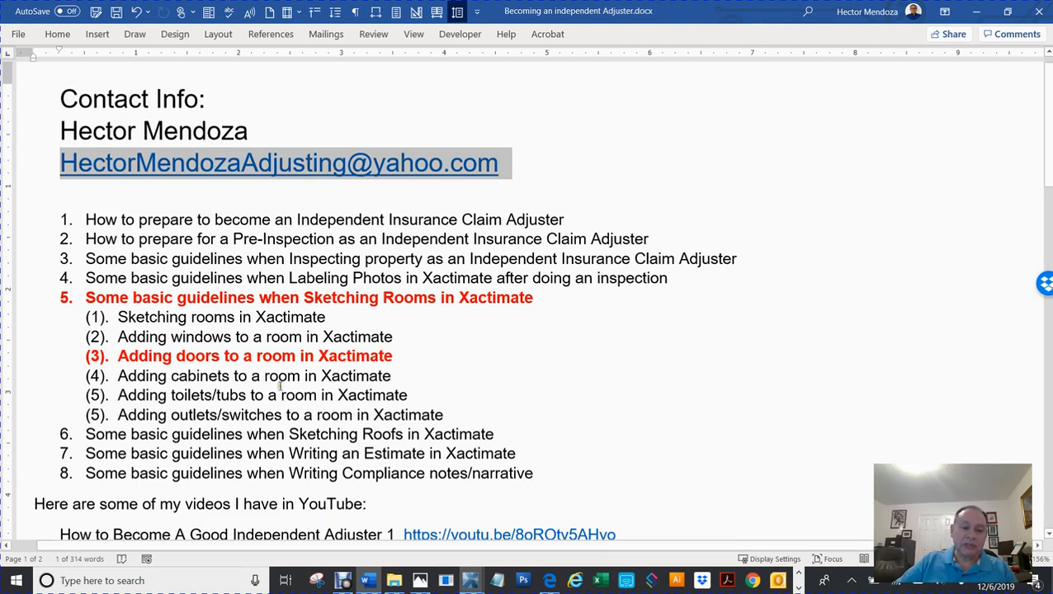
- Review the numbered outline of adjuster training topics and the list of related YouTube video links in the document
mouse_move(536, 475)
mouse_down()
mouse_move(101, 237)
mouse_move(67, 203)
mouse_move(76, 216)
mouse_up()
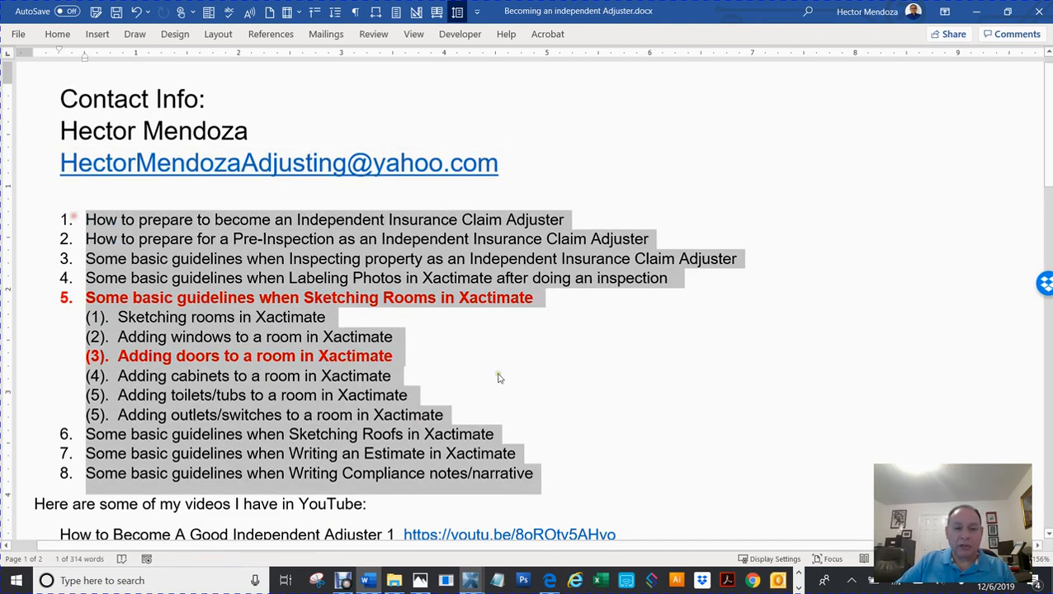
drag(455, 362, 66, 219)
scroll(627, 319, down, 5)
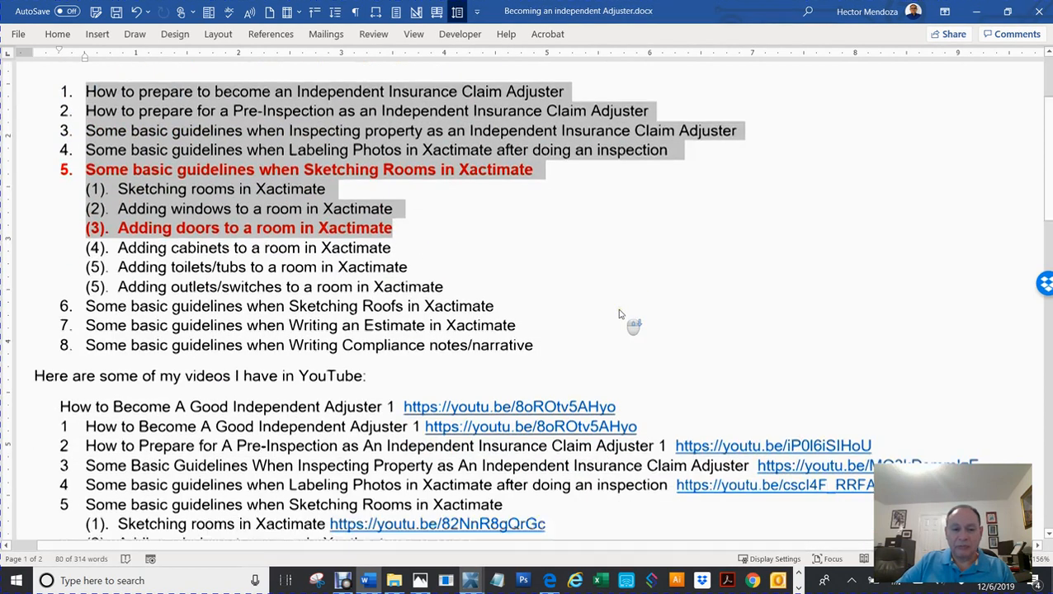
scroll(627, 322, down, 2)
scroll(626, 322, up, 2)
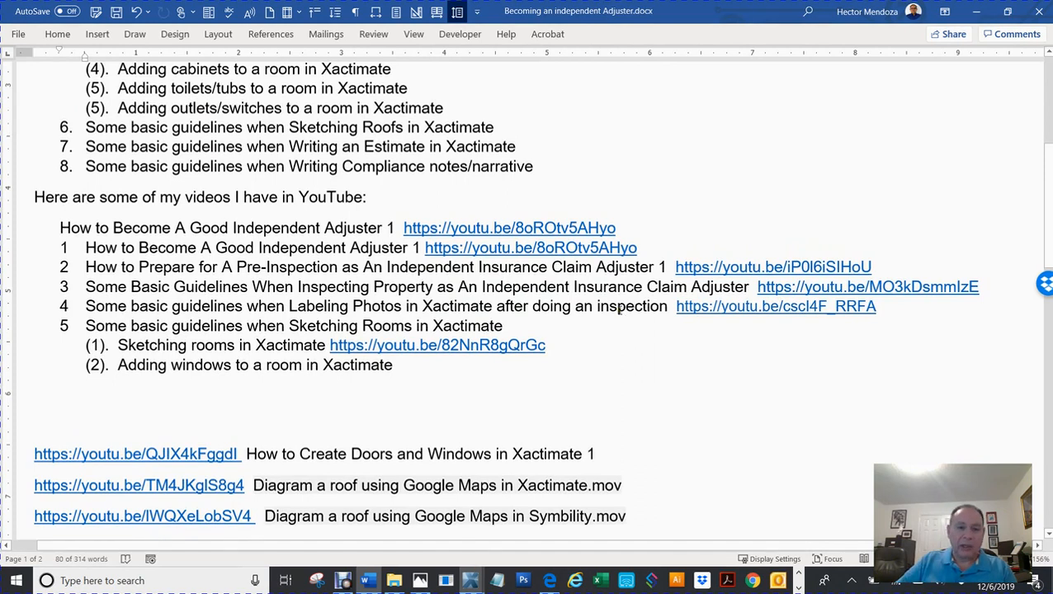
drag(402, 230, 614, 230)
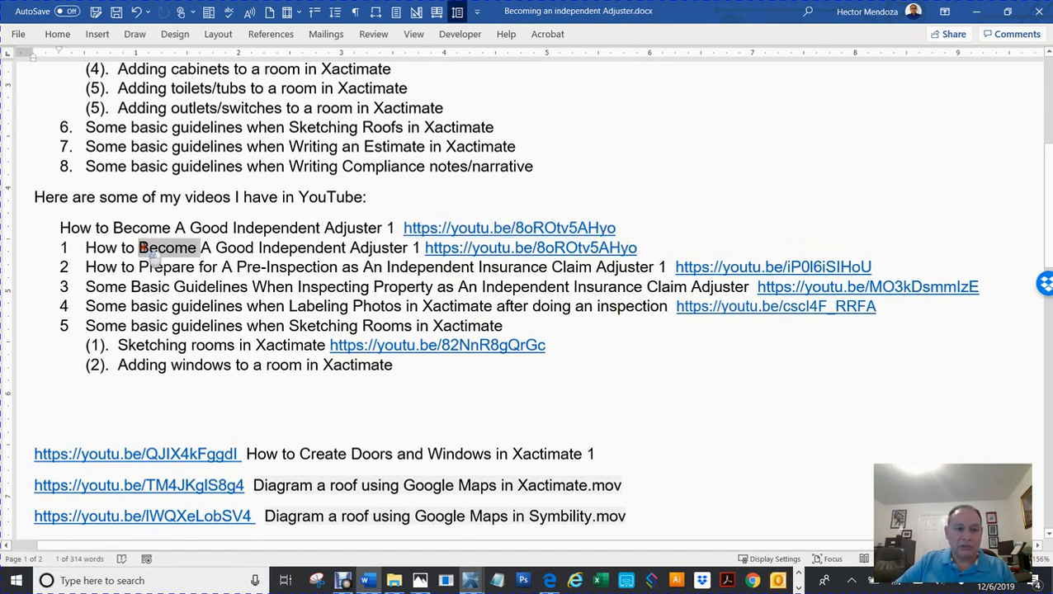
triple_click(142, 247)
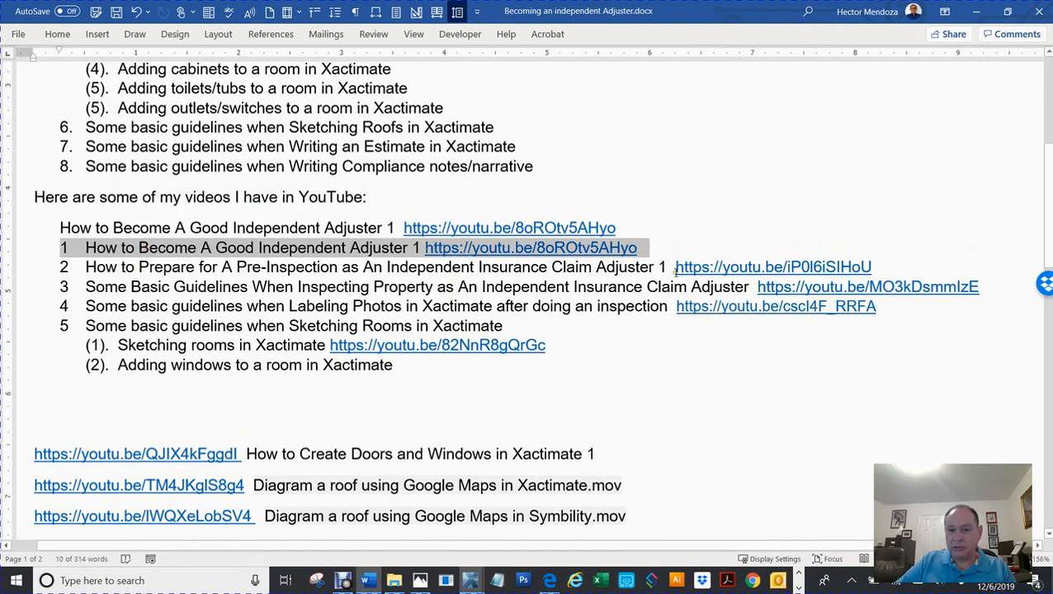
drag(674, 266, 879, 266)
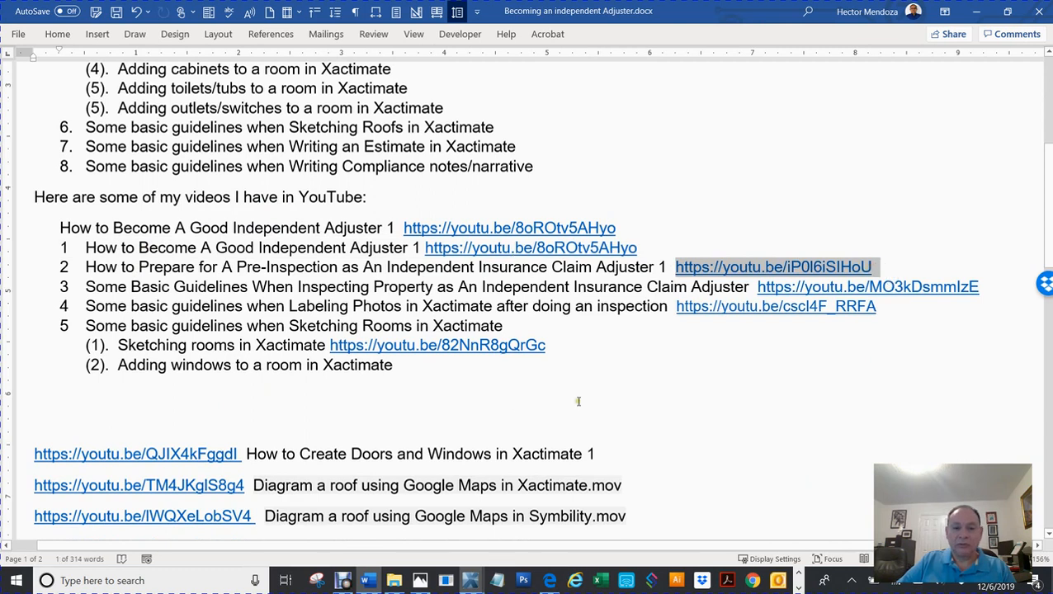
scroll(578, 401, up, 3)
scroll(578, 402, up, 2)
scroll(578, 402, down, 2)
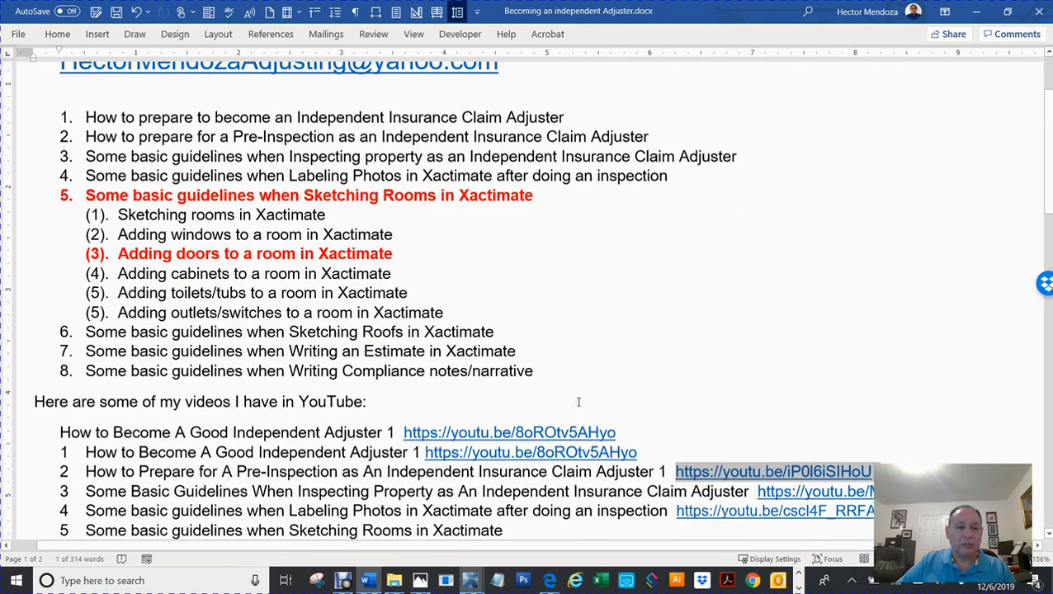
scroll(579, 402, up, 1)
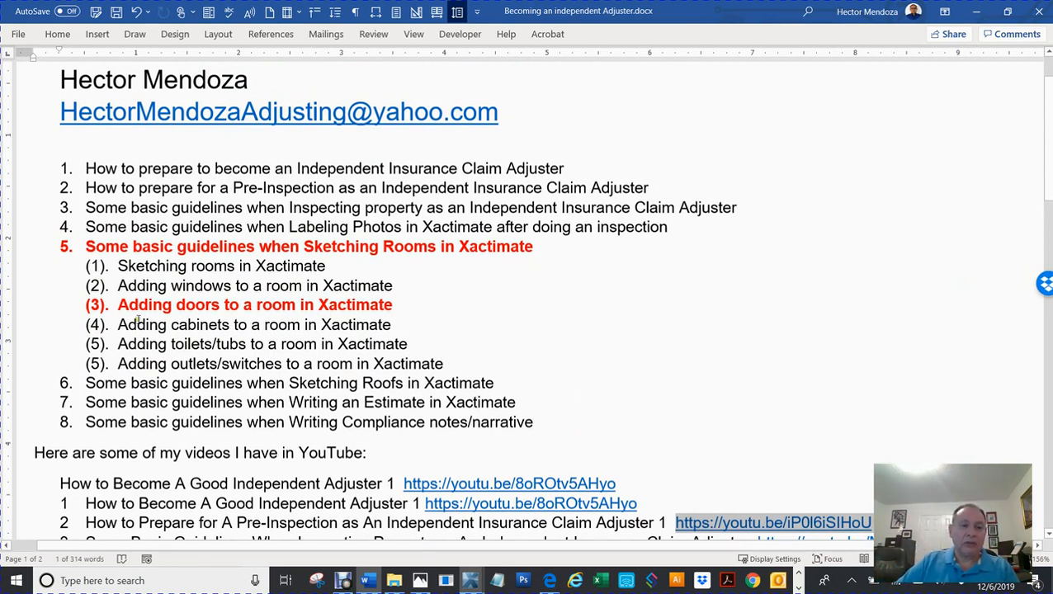
- Switch to Xactimate, open the WINDOW_DOOR_TRAINING project and view its Morning Glory front elevation photo
click(979, 17)
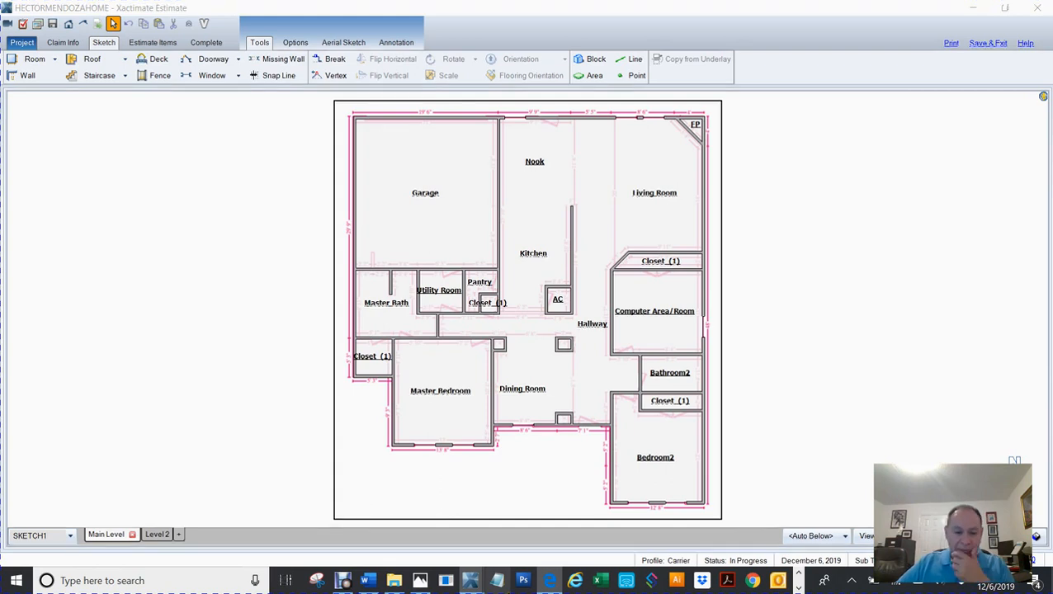
mouse_move(472, 584)
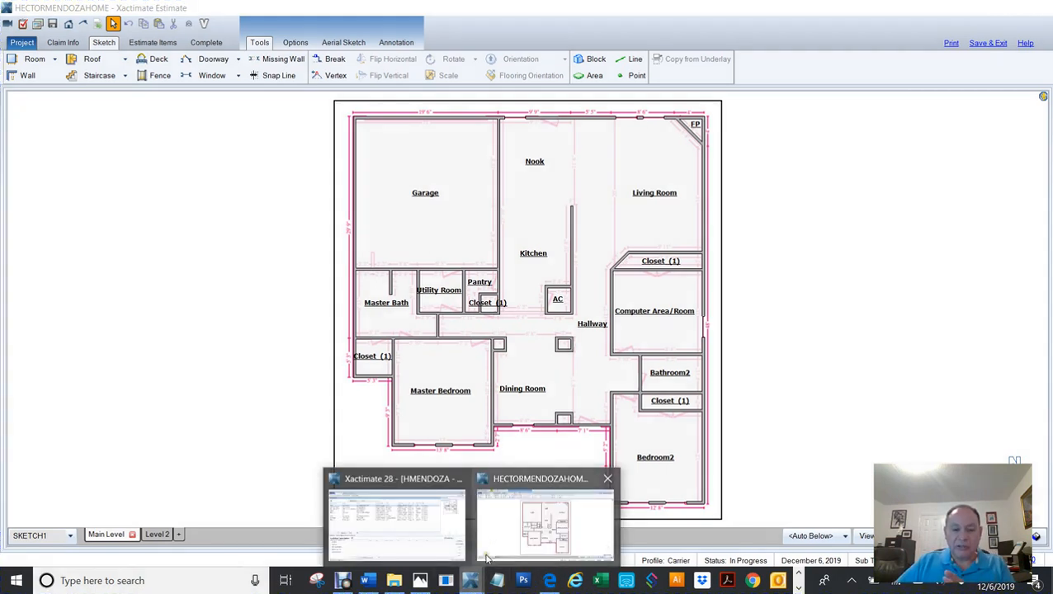
click(425, 548)
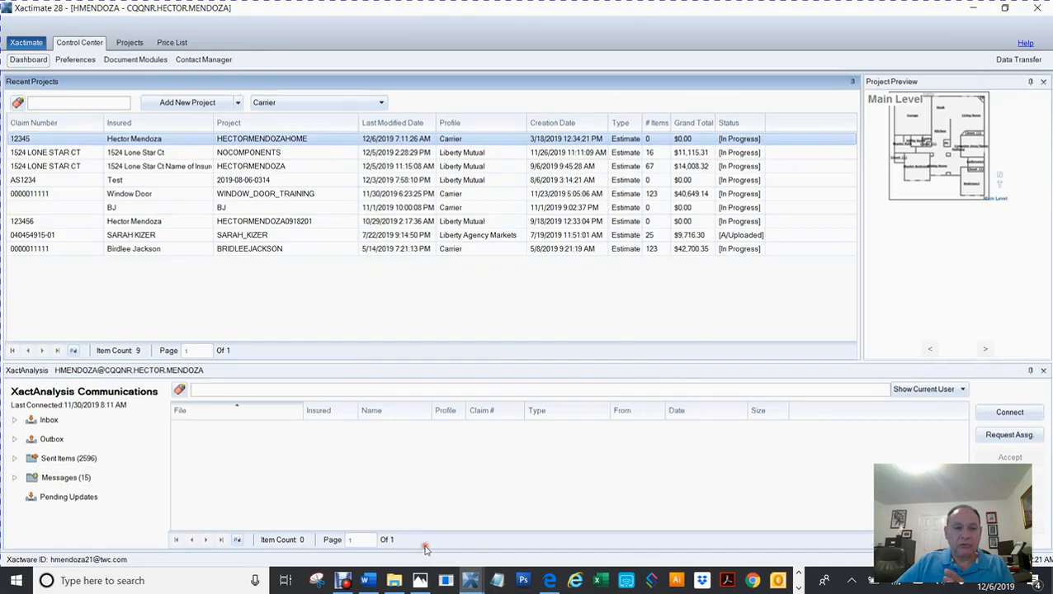
click(29, 196)
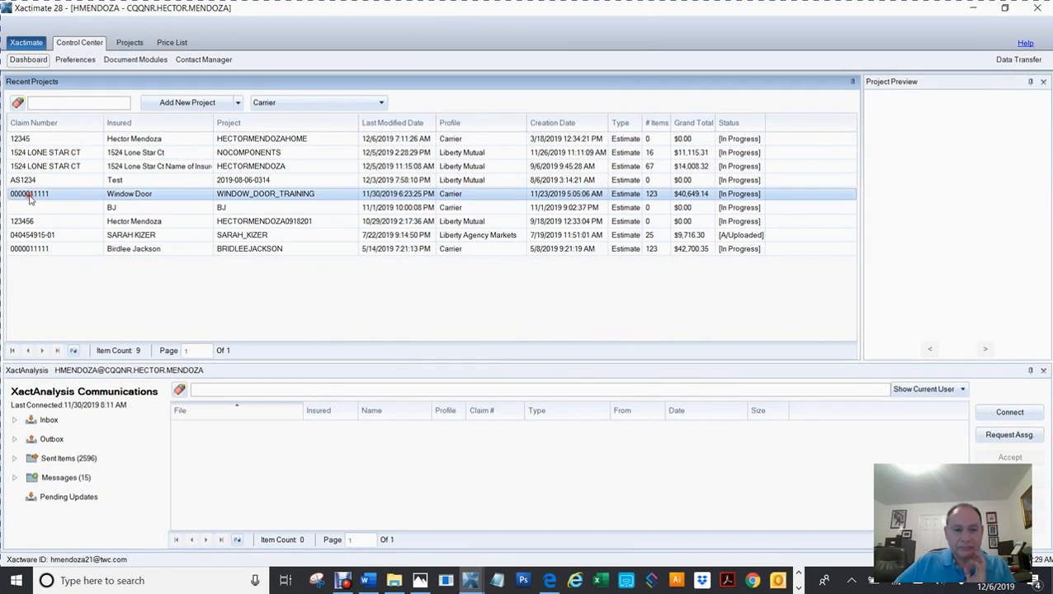
double_click(30, 197)
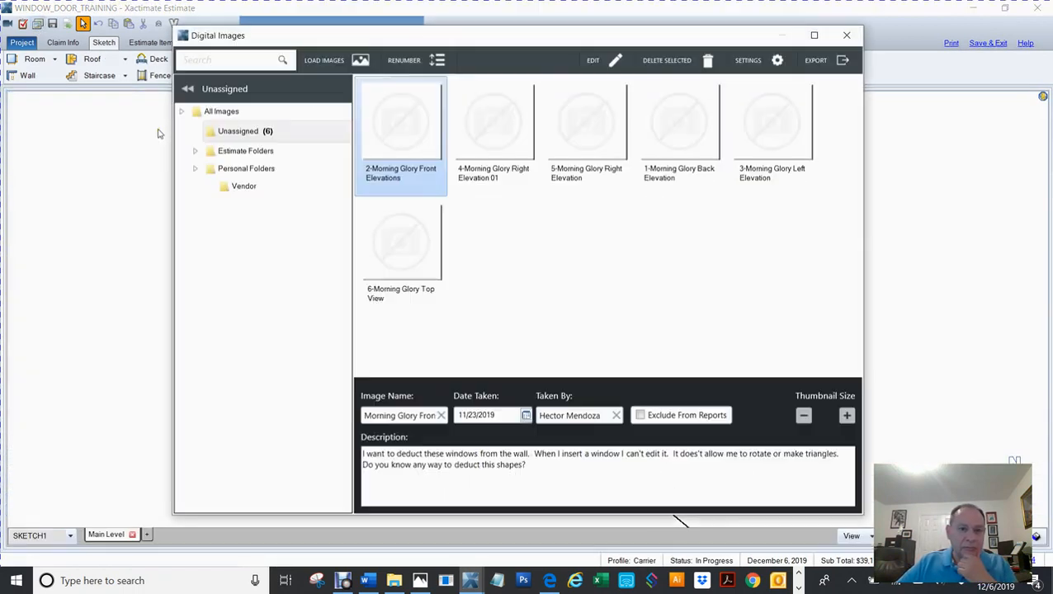
double_click(410, 127)
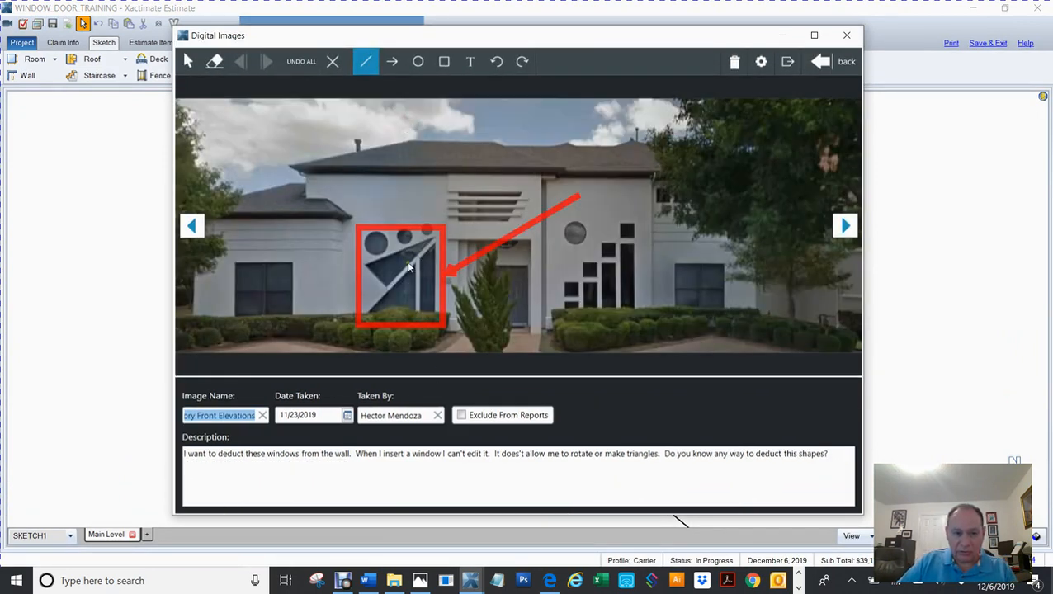
click(847, 36)
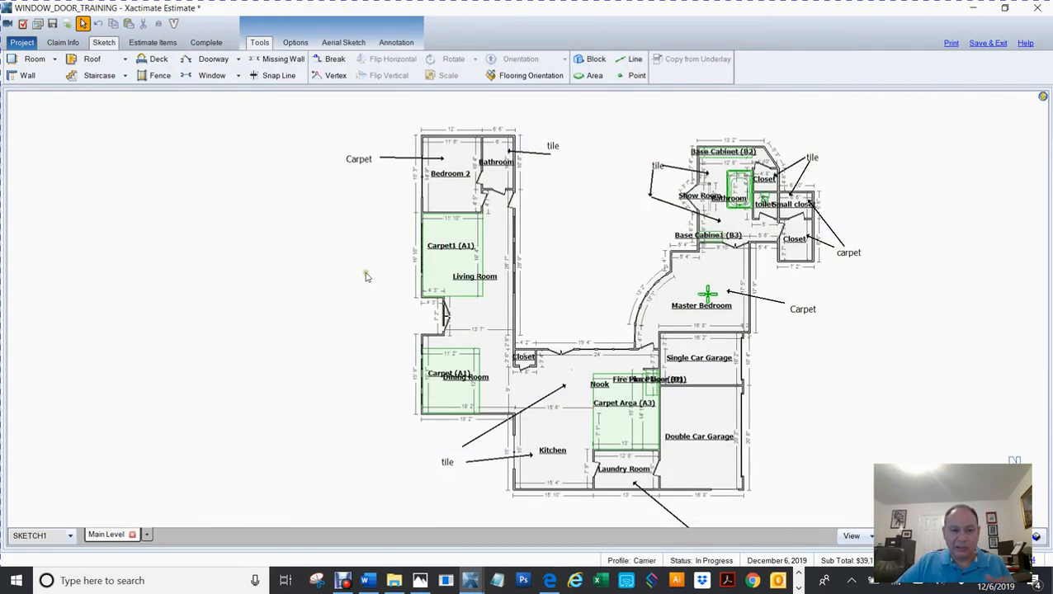
- Inspect the exterior wall elevation with the triangular and circular windows, and examine the house in 3D
double_click(415, 256)
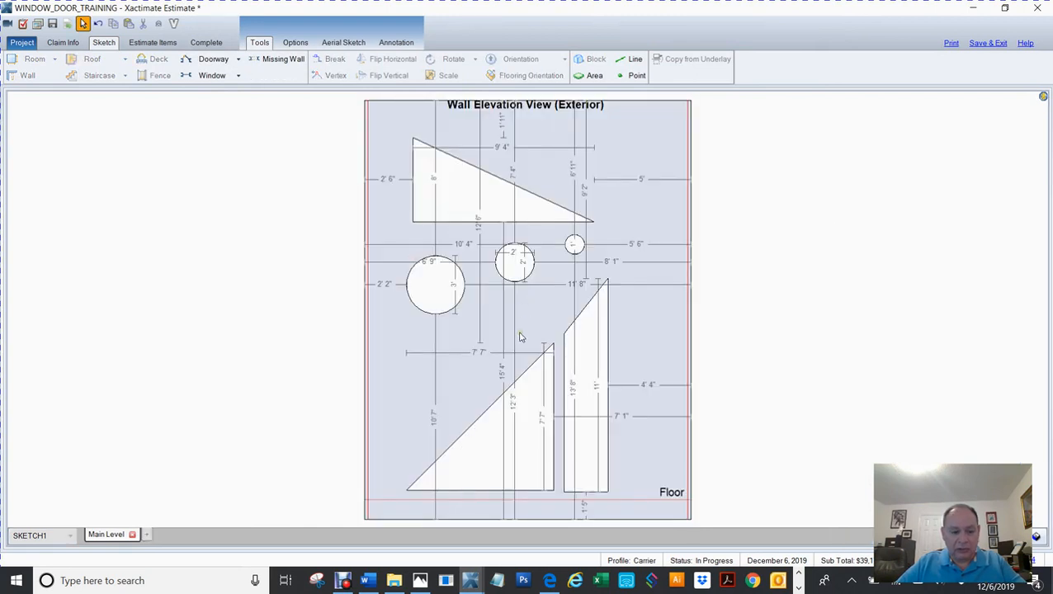
key(Escape)
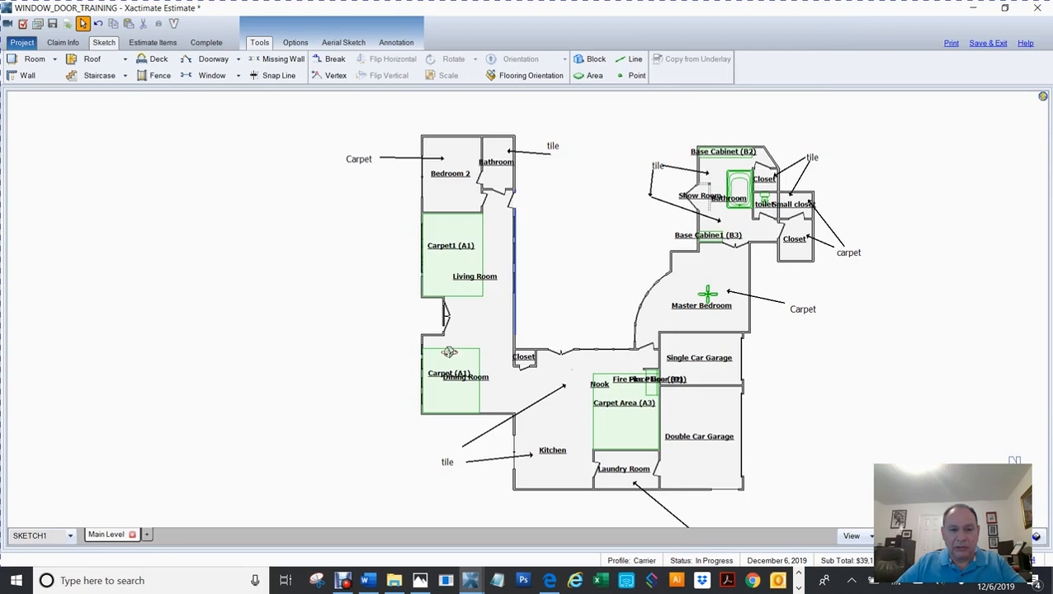
drag(370, 359, 798, 215)
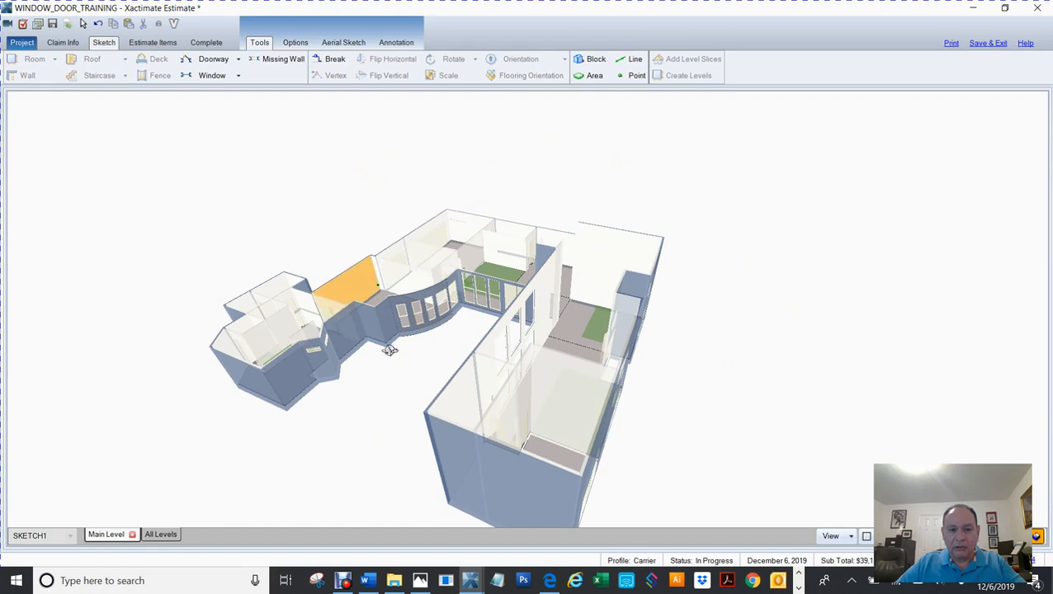
drag(377, 206, 405, 325)
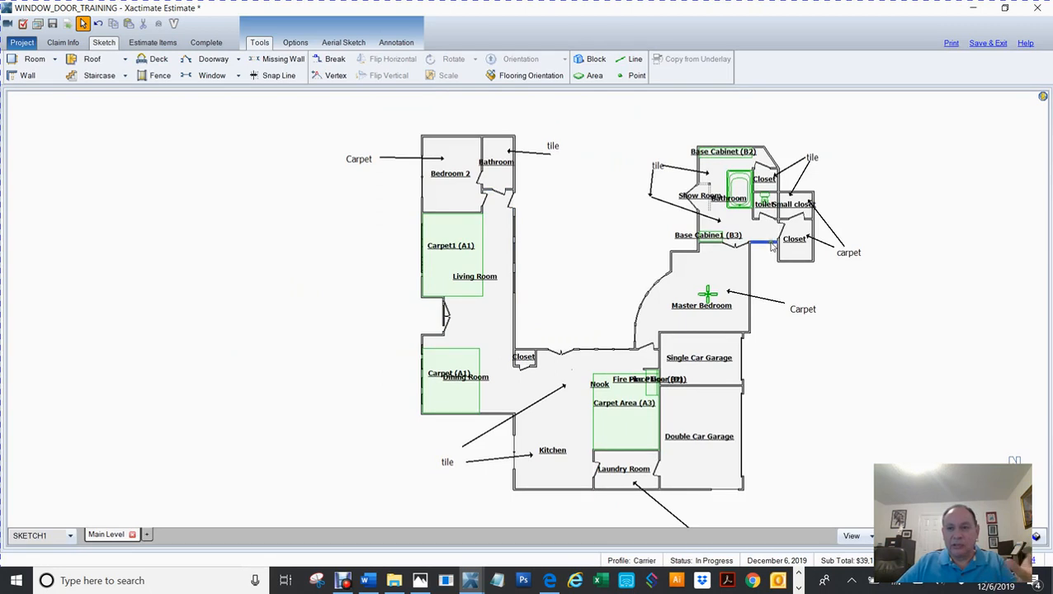
- Close the WINDOW_DOOR_TRAINING project without saving and return to the home floor plan sketch that is already open
click(1038, 8)
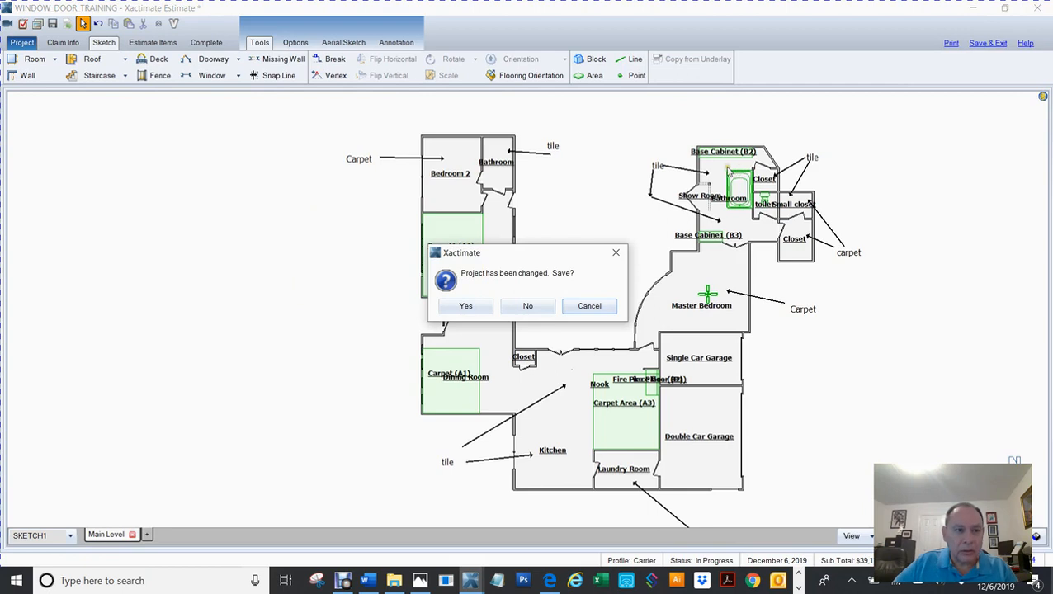
click(530, 305)
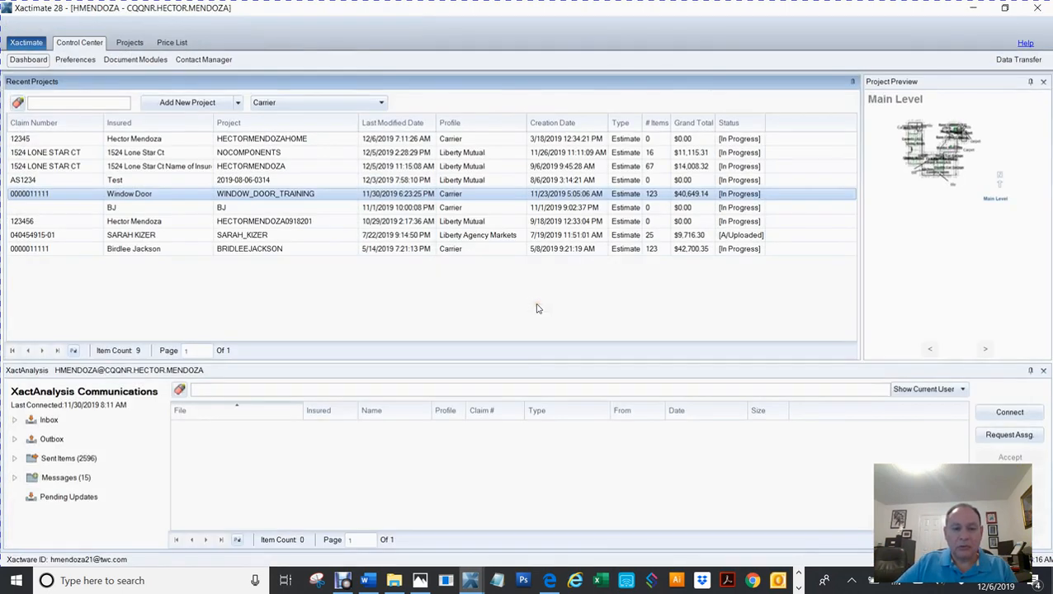
mouse_move(472, 585)
click(505, 532)
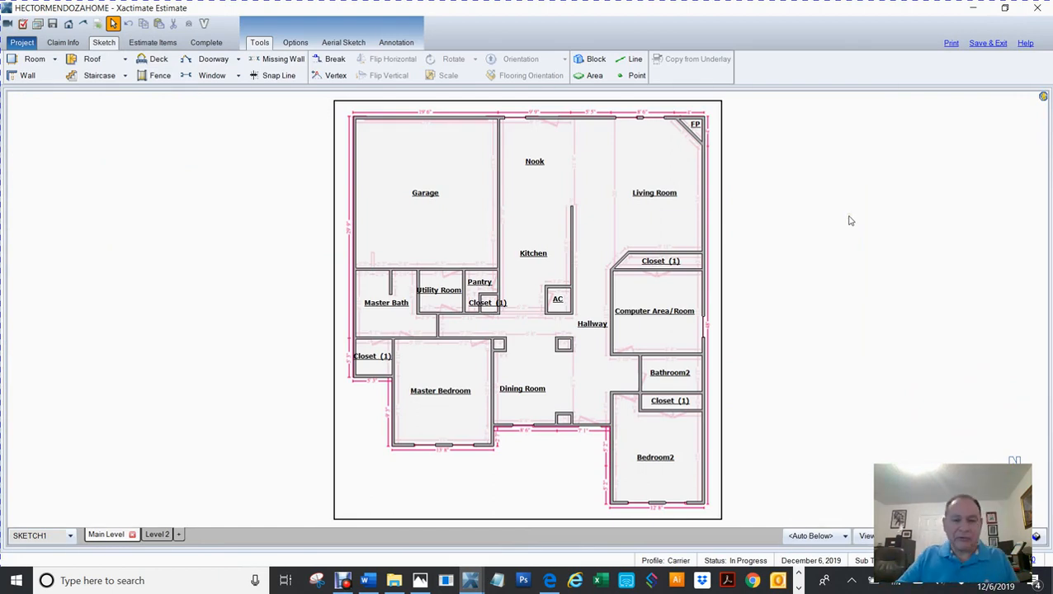
- Place a default 2' 6" doorway in the garage's exterior wall opposite the Master Bath, and delete it
scroll(739, 283, up, 1)
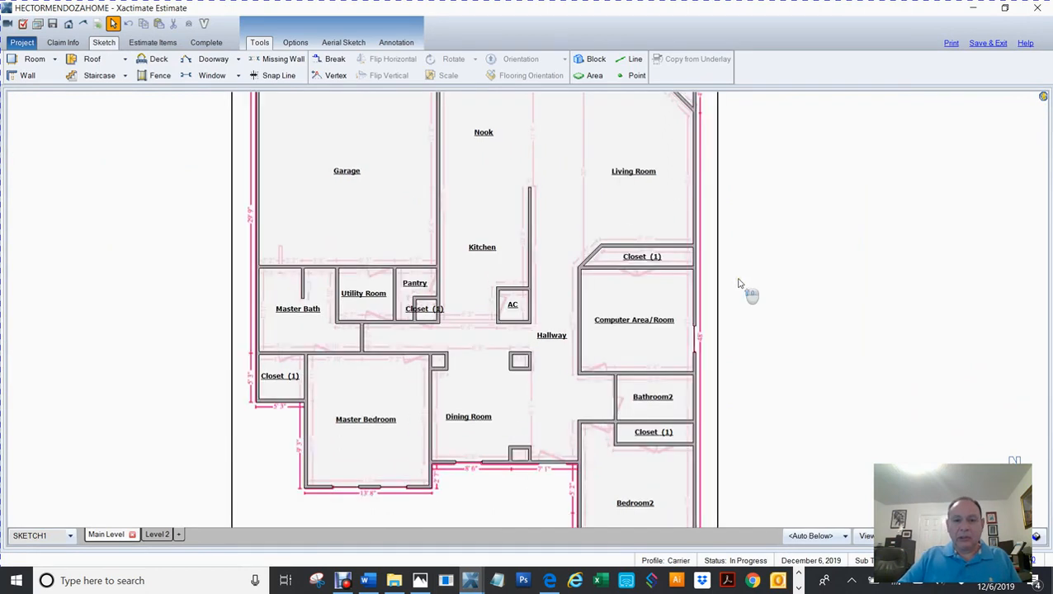
scroll(739, 283, up, 2)
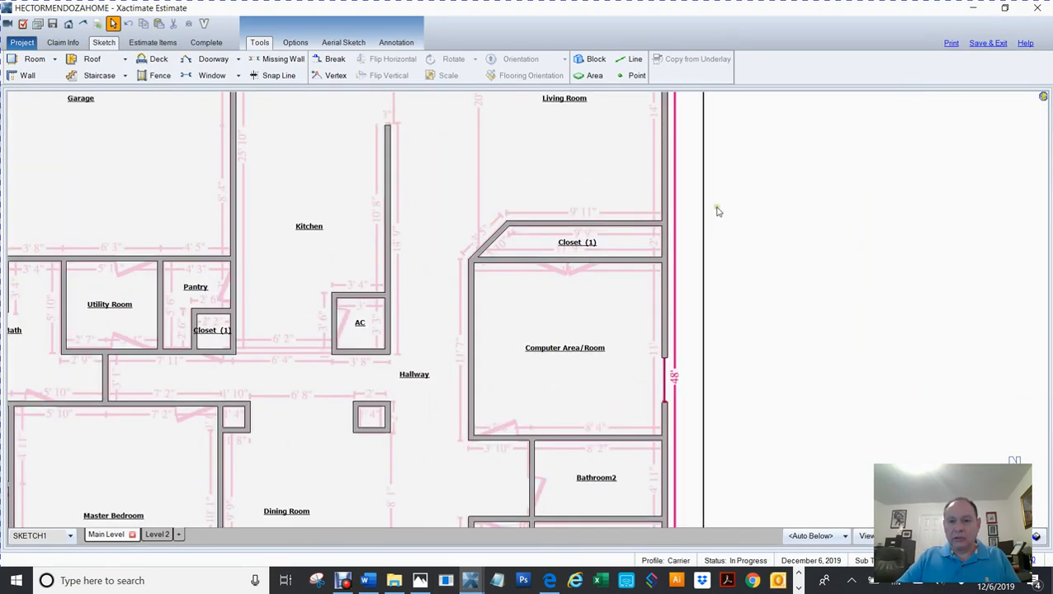
drag(717, 211, 946, 362)
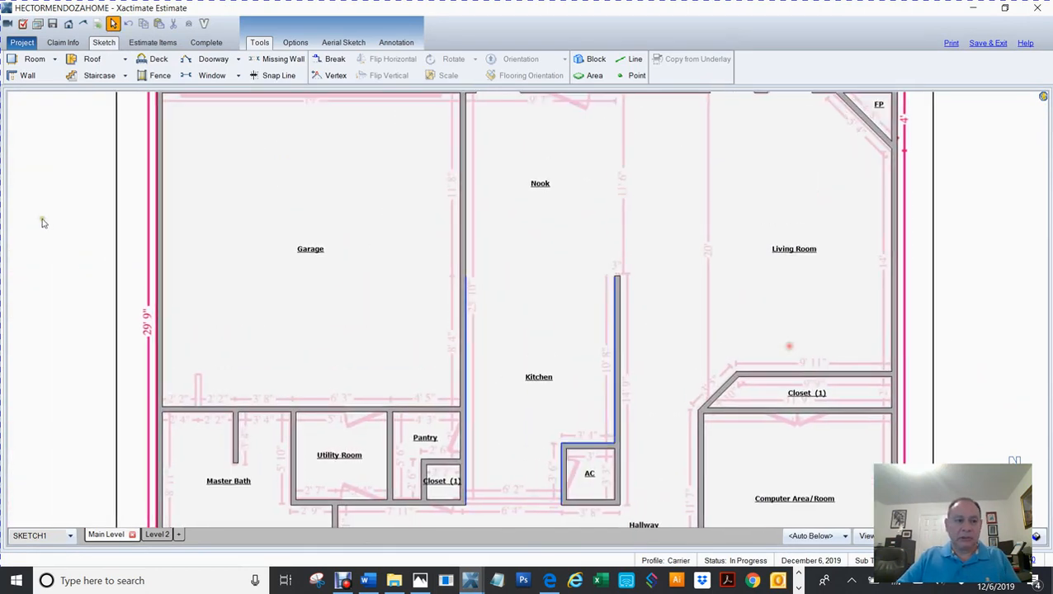
drag(92, 193, 88, 312)
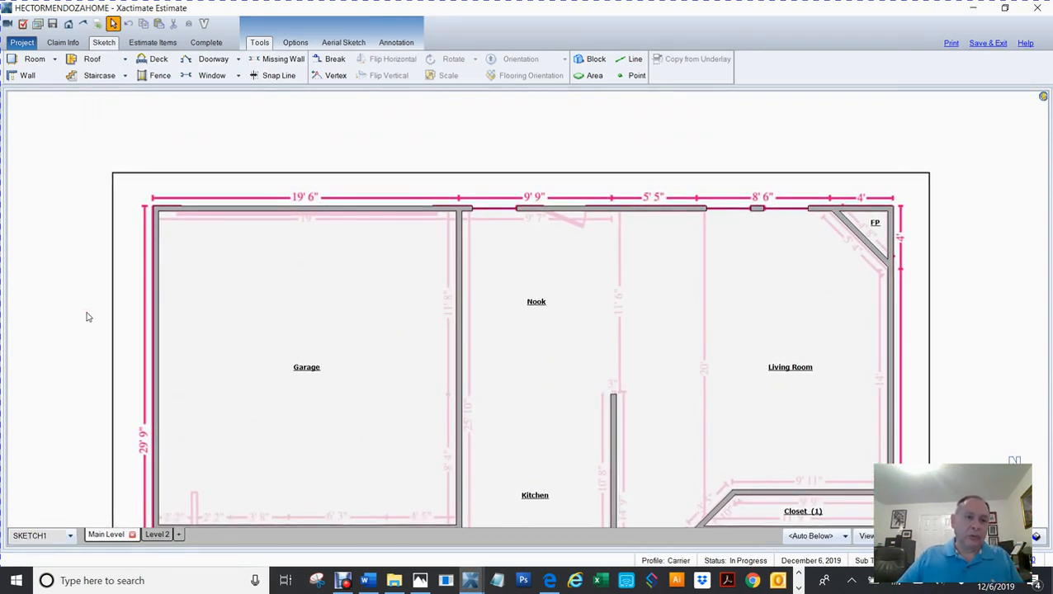
click(206, 64)
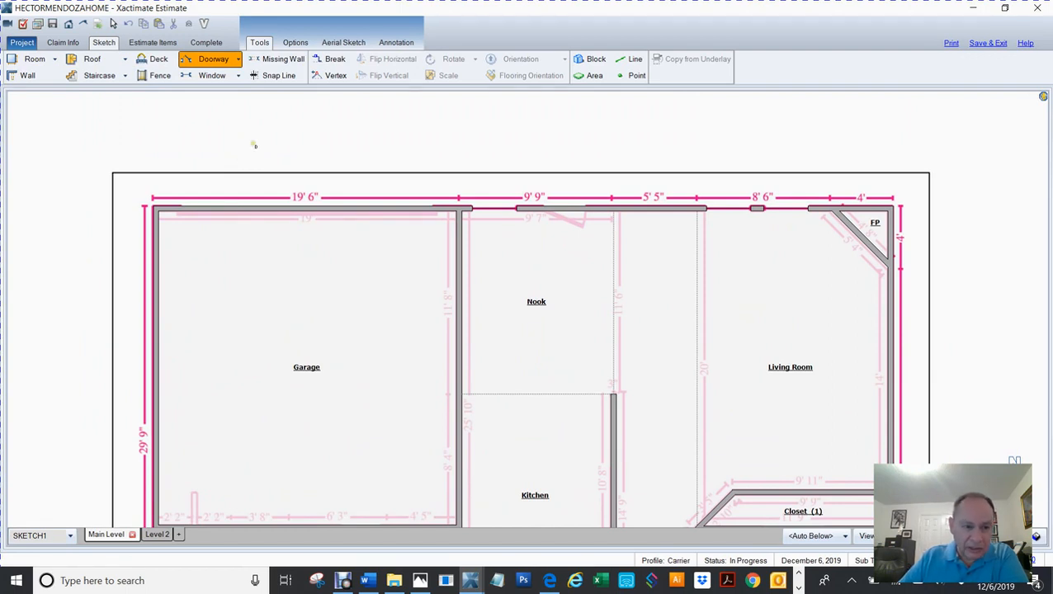
click(249, 210)
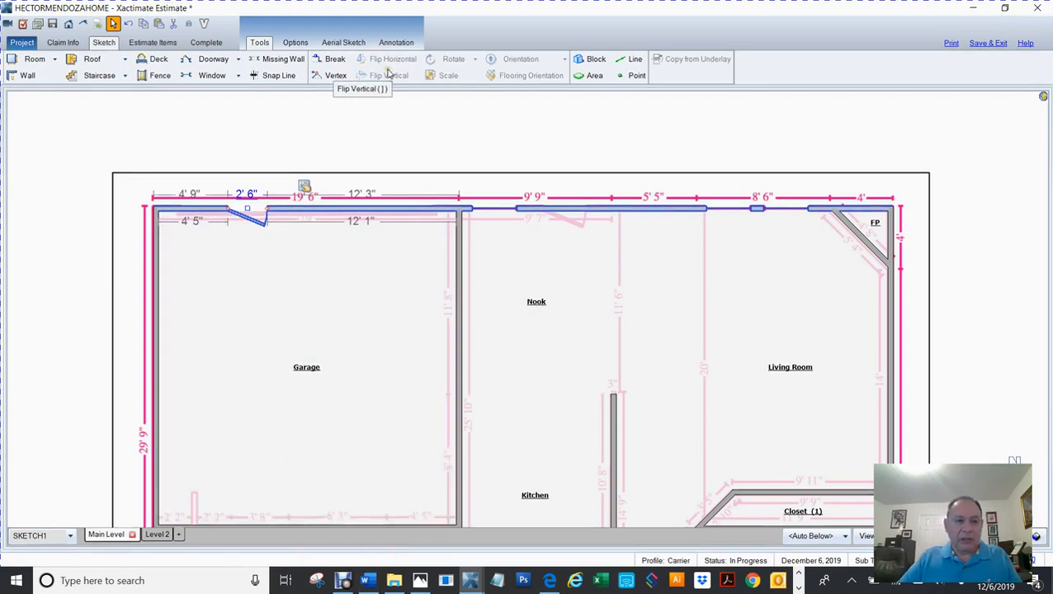
key(Delete)
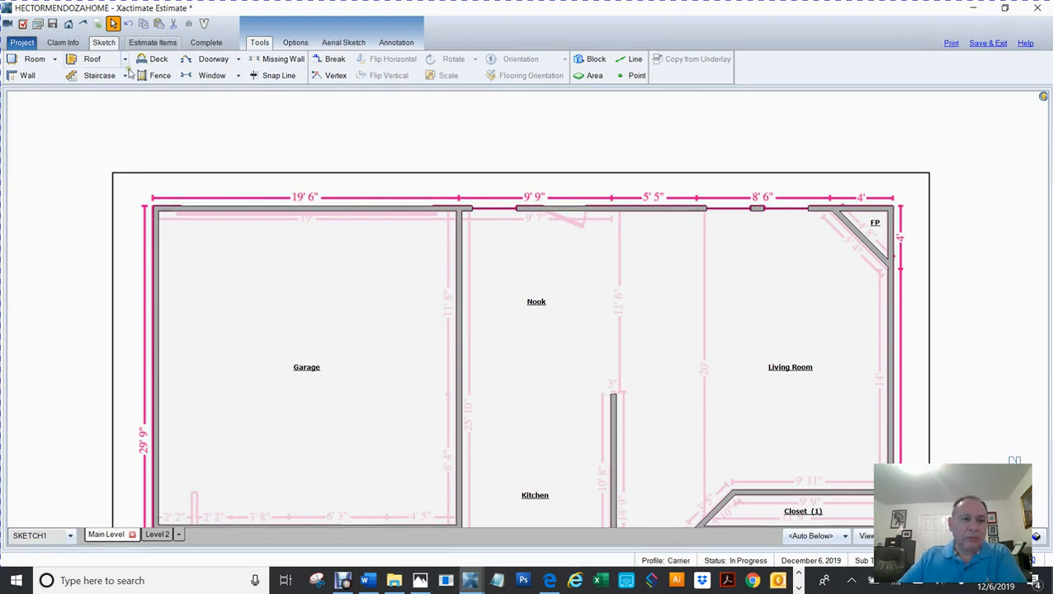
- Draw a doorway about 1' 7" wide in the same garage exterior wall, and delete it
click(214, 59)
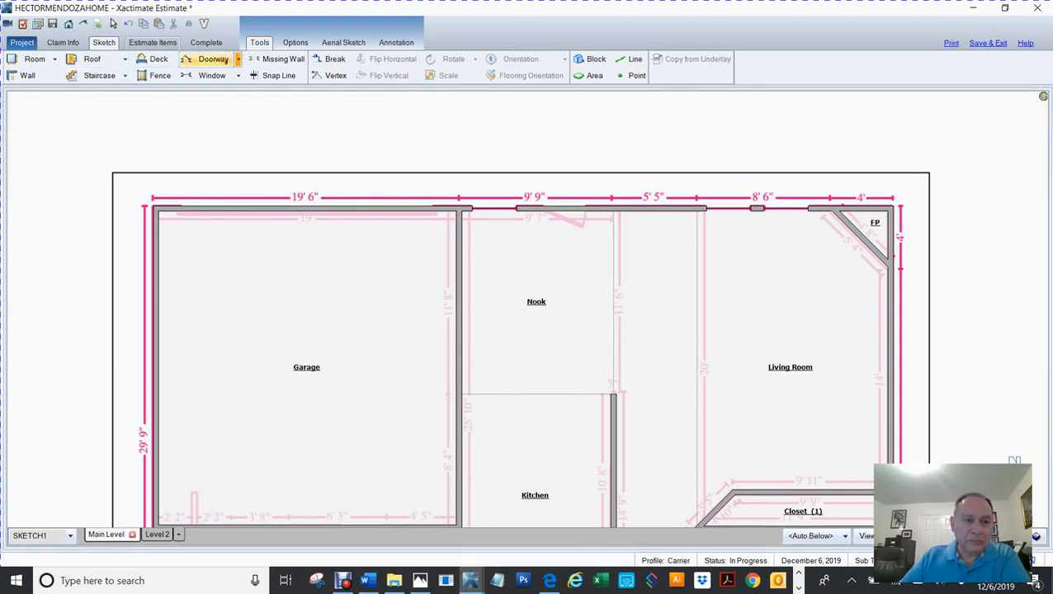
click(216, 211)
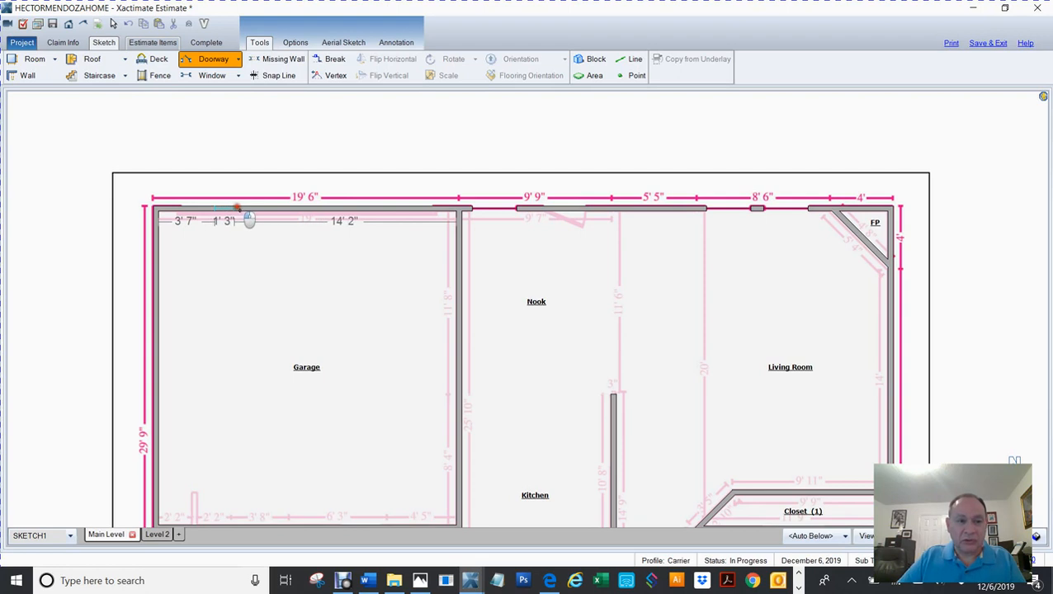
click(249, 218)
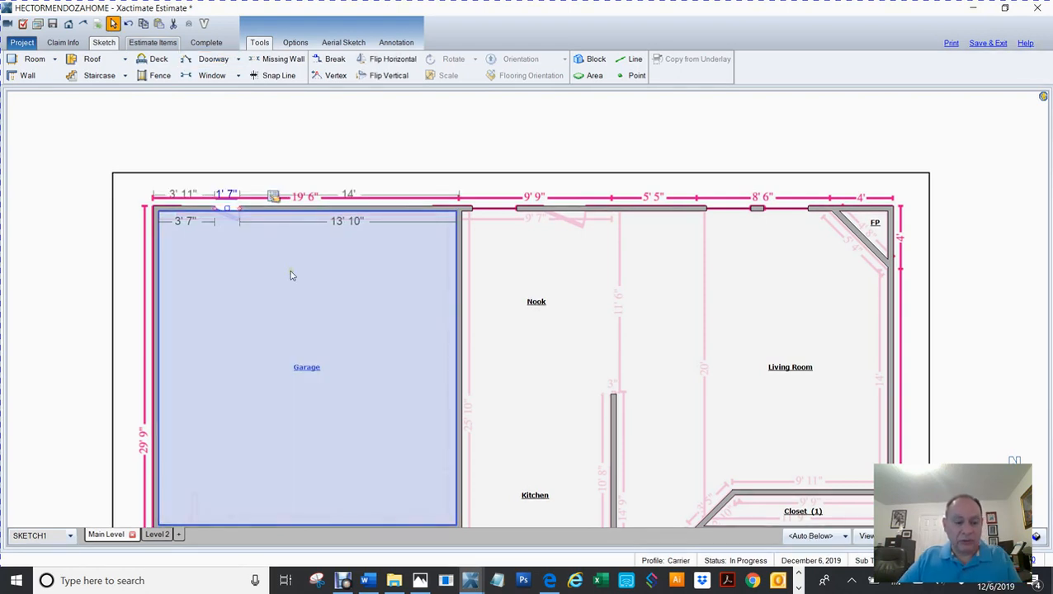
key(Delete)
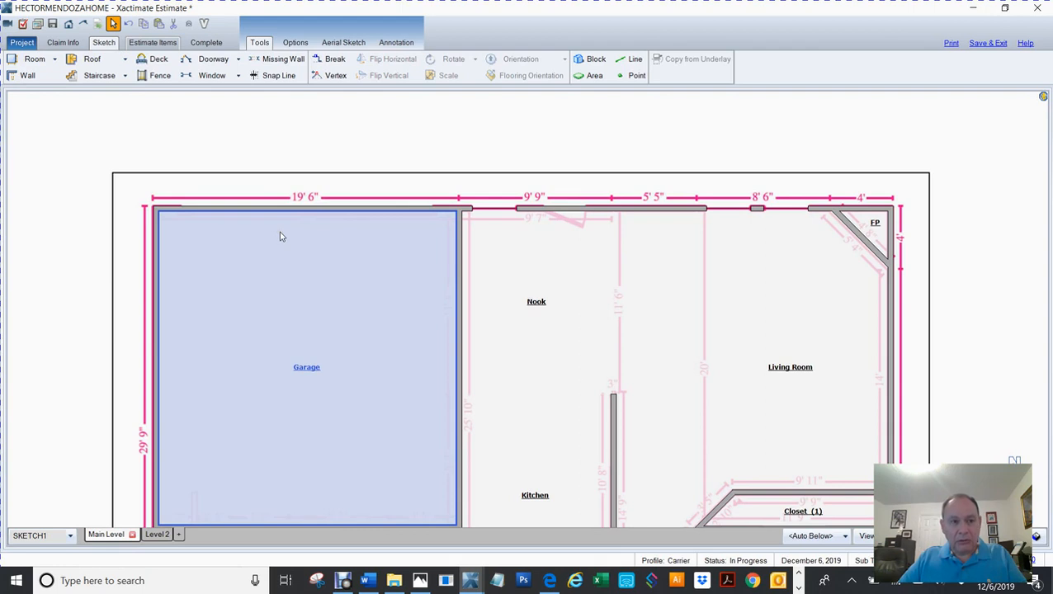
- Draw a double doorway about 4' 3" wide in the garage's exterior wall, about 3' 5" from the inside corner
key(d)
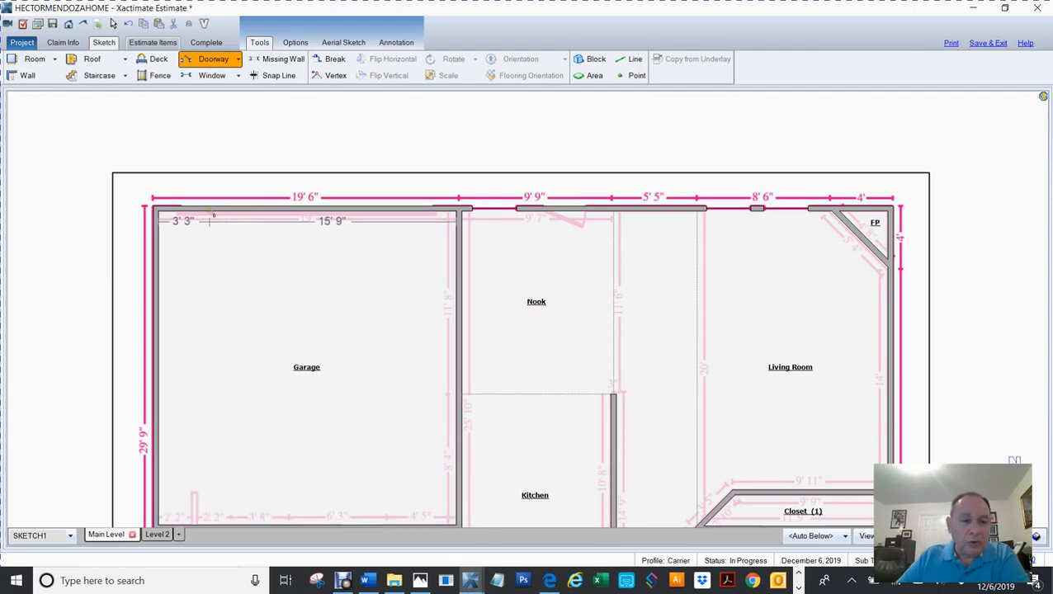
drag(252, 214, 282, 213)
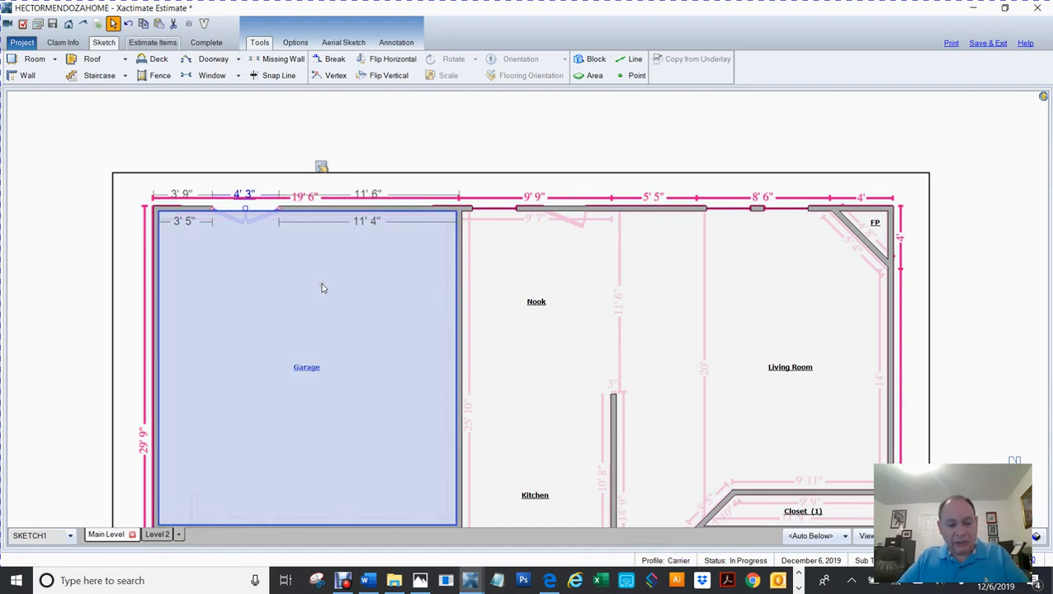
- Delete the double doorway from the garage's exterior wall
key(Delete)
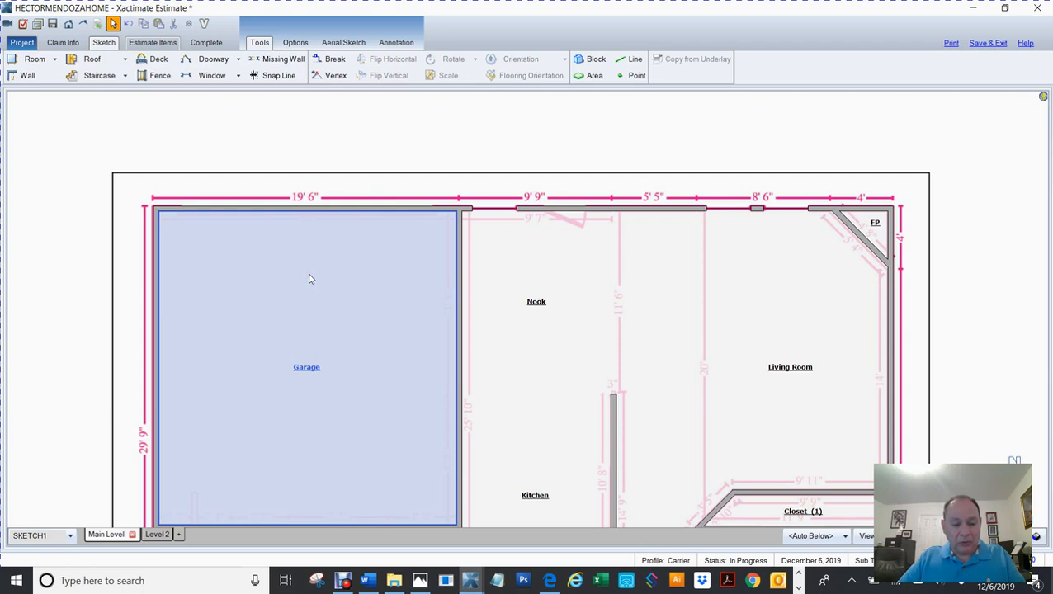
- Draw a double doorway about 7' wide in the garage's exterior wall, about 4' 2" from the inside corner, and remove it
click(213, 59)
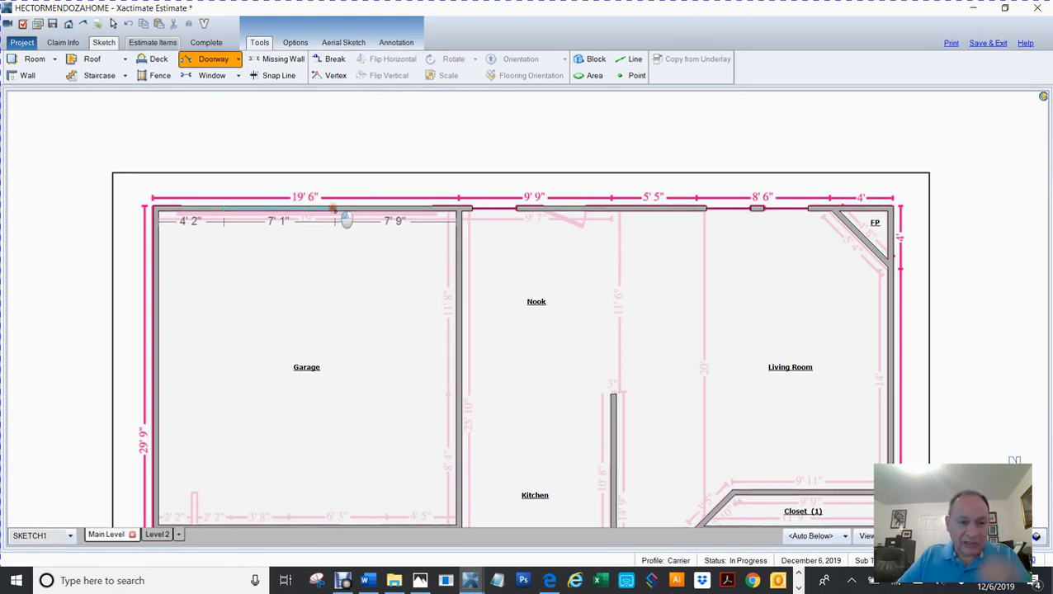
click(346, 216)
click(412, 342)
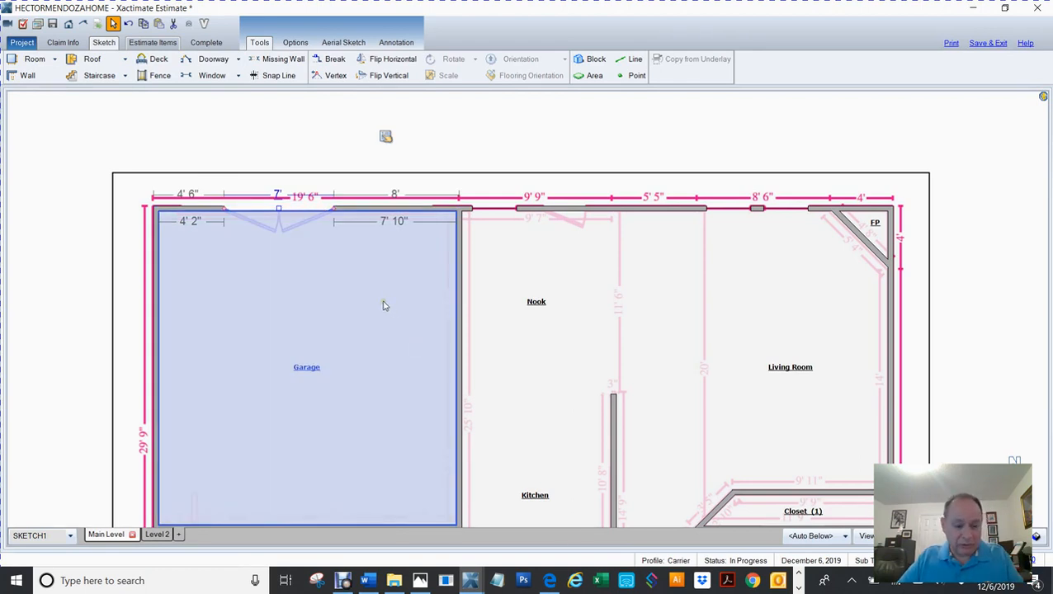
key(ctrl+z)
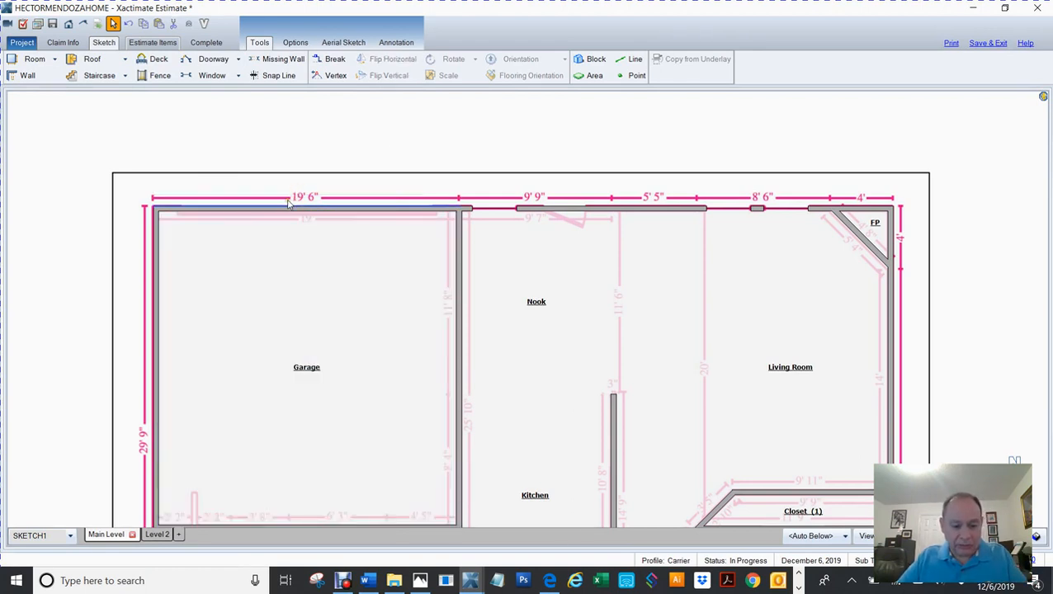
- Draw a garage-door opening about 7' 2" wide in the garage's exterior wall, about 4' 5" from the inside corner, and delete it
key(d)
drag(228, 212, 340, 207)
key(Escape)
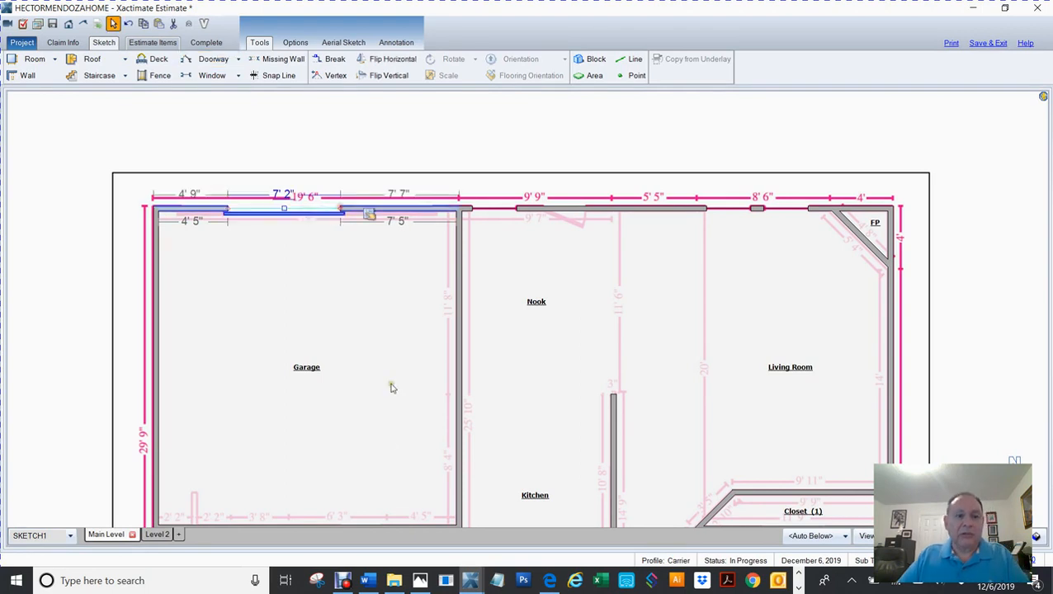
click(388, 442)
click(56, 217)
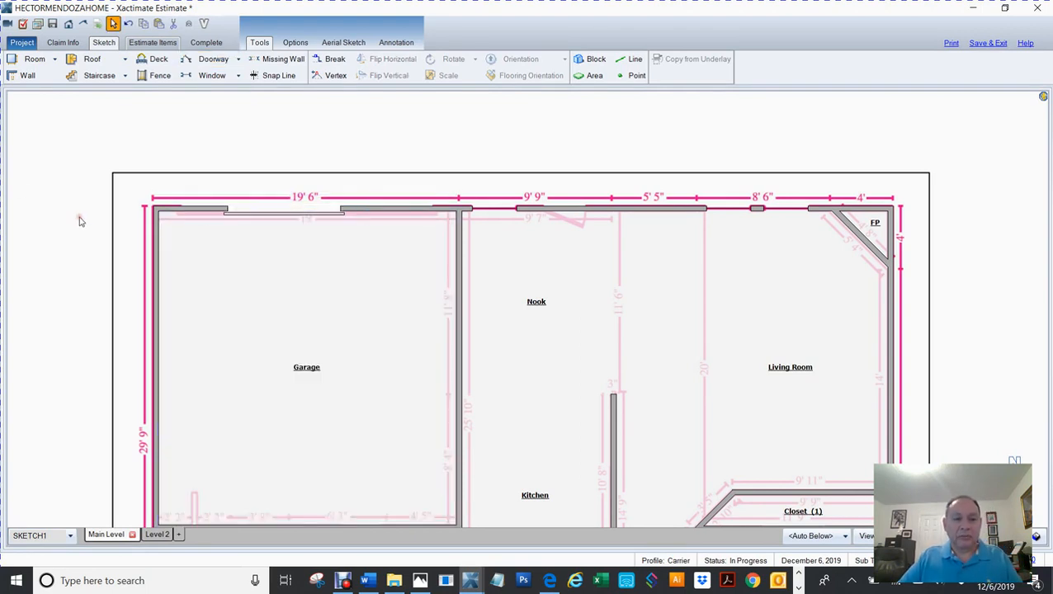
click(290, 215)
key(Delete)
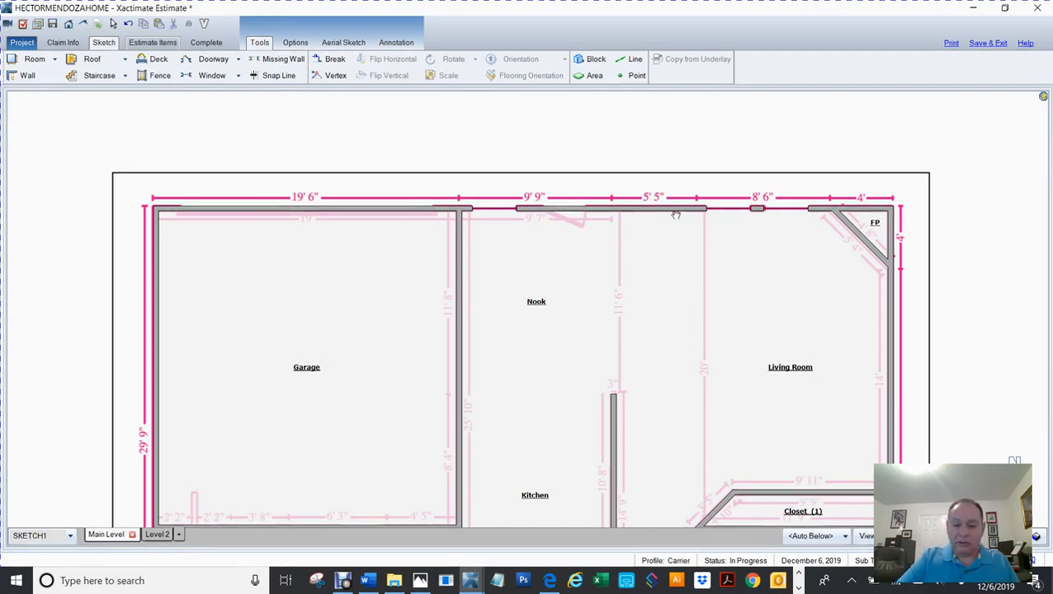
- Draw a double doorway in the wall between the Computer Area/Room and its closet, and set its width to 4'
scroll(676, 215, down, 3)
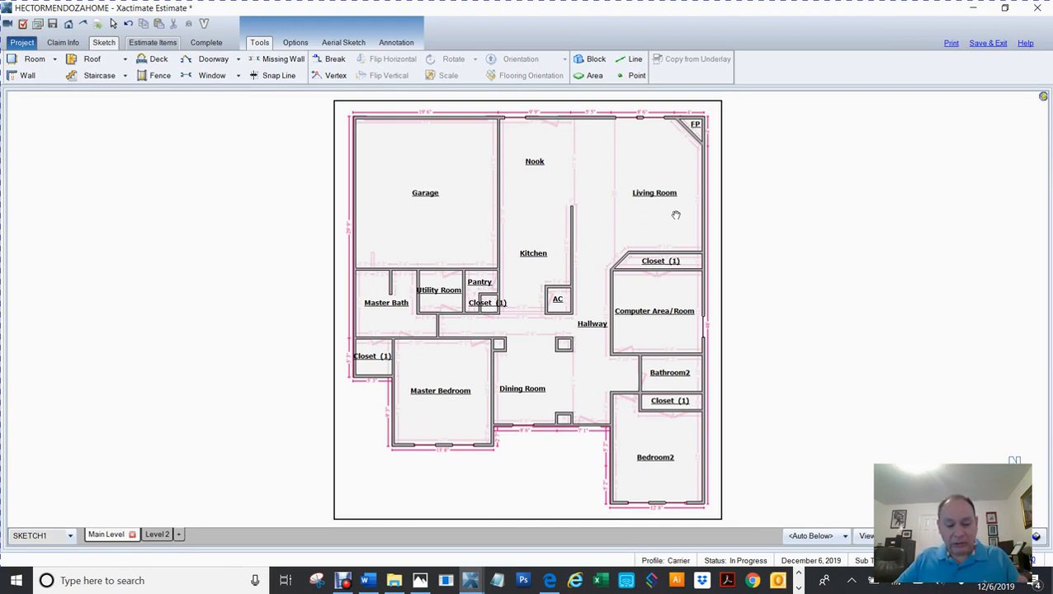
key(d)
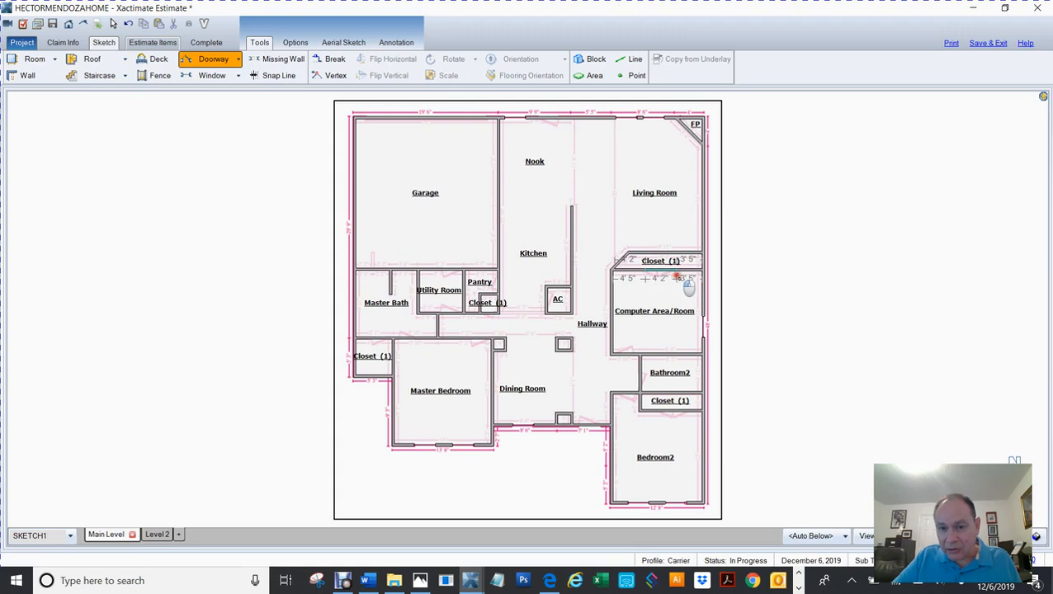
click(688, 285)
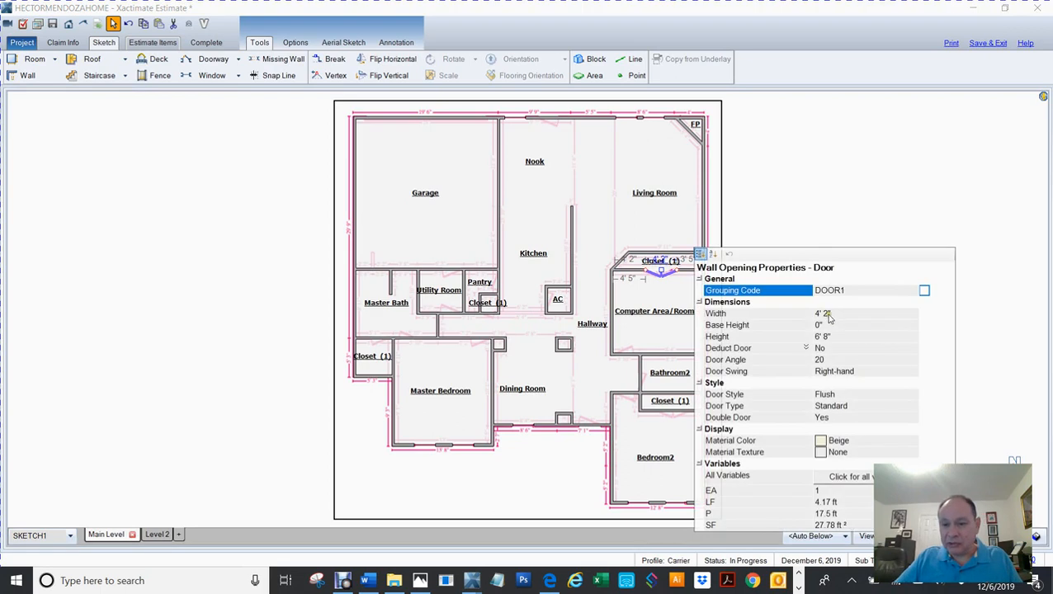
click(827, 313)
text(3)
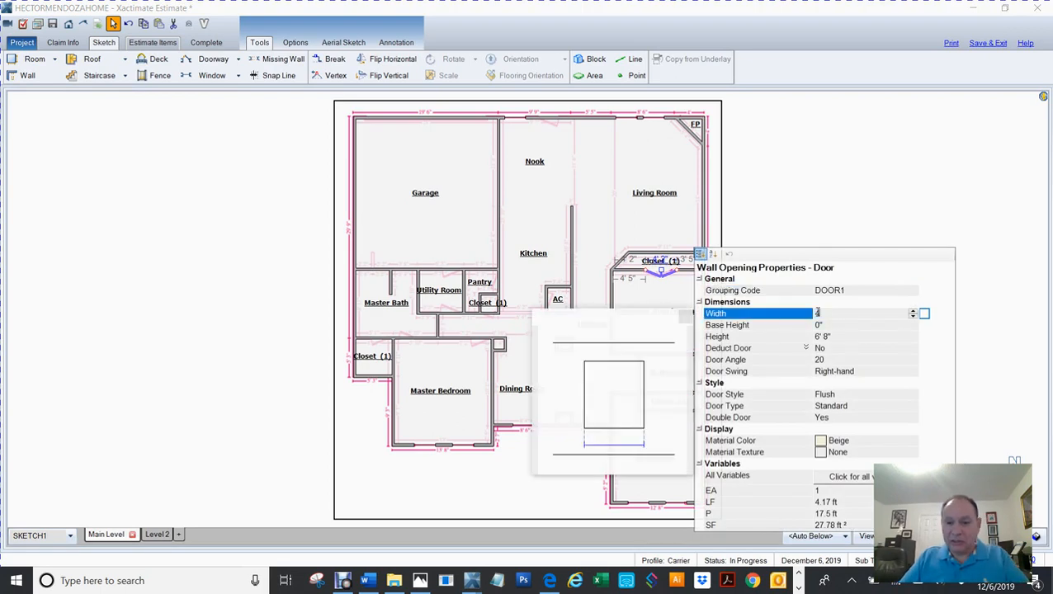
click(780, 225)
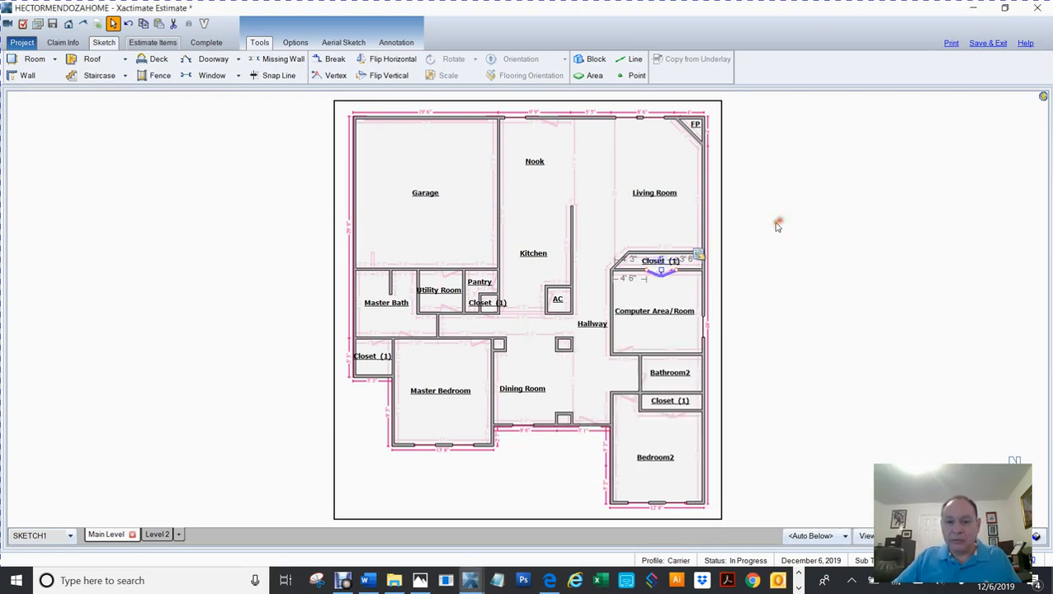
- Copy the Computer Area/Room closet's double doorway into the wall between Bedroom2 and its closet
click(659, 278)
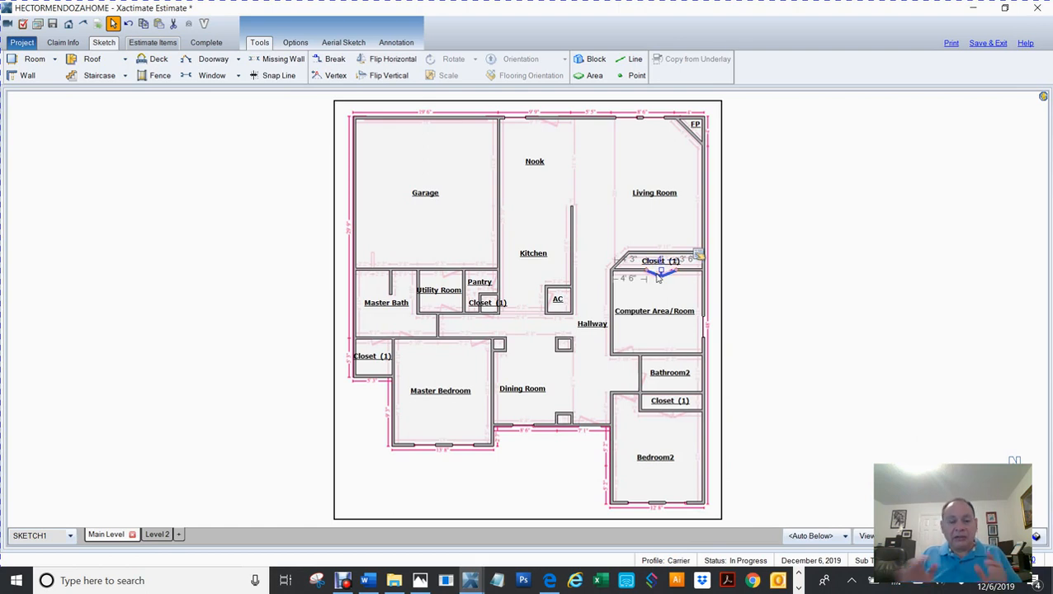
key(Escape)
click(678, 417)
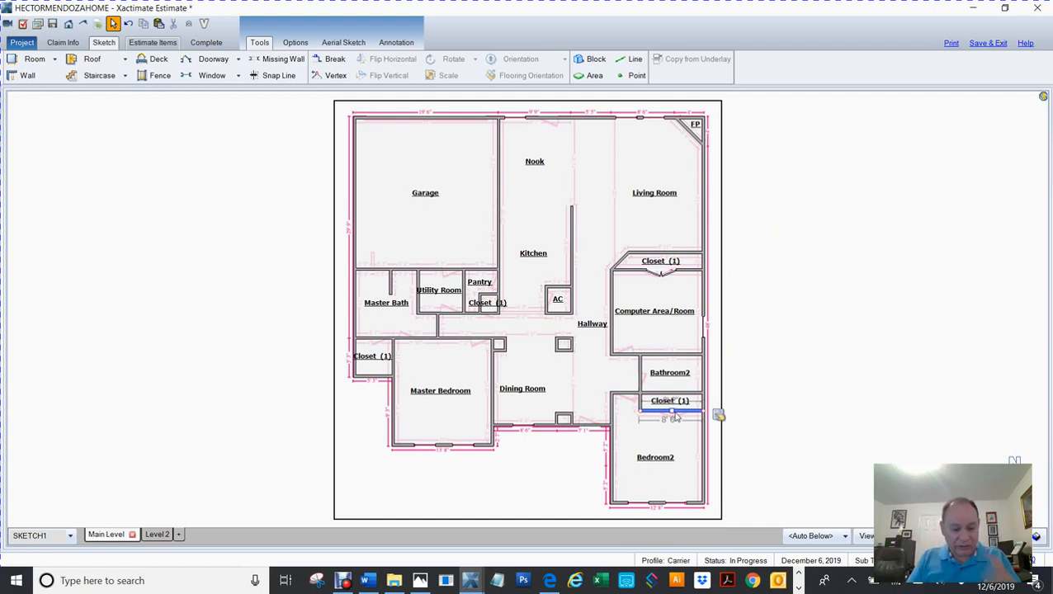
key(v)
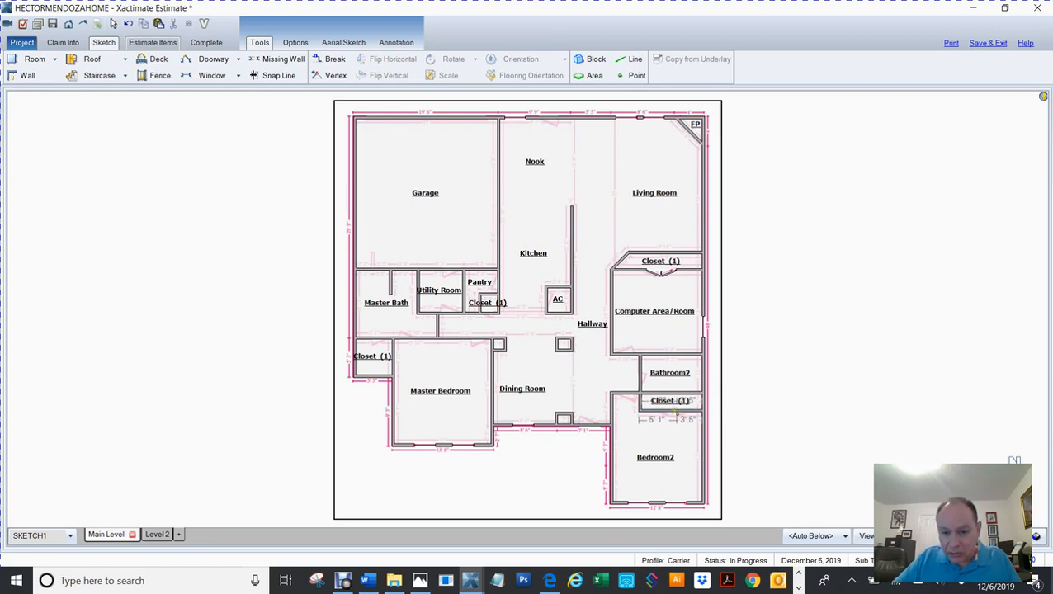
click(684, 421)
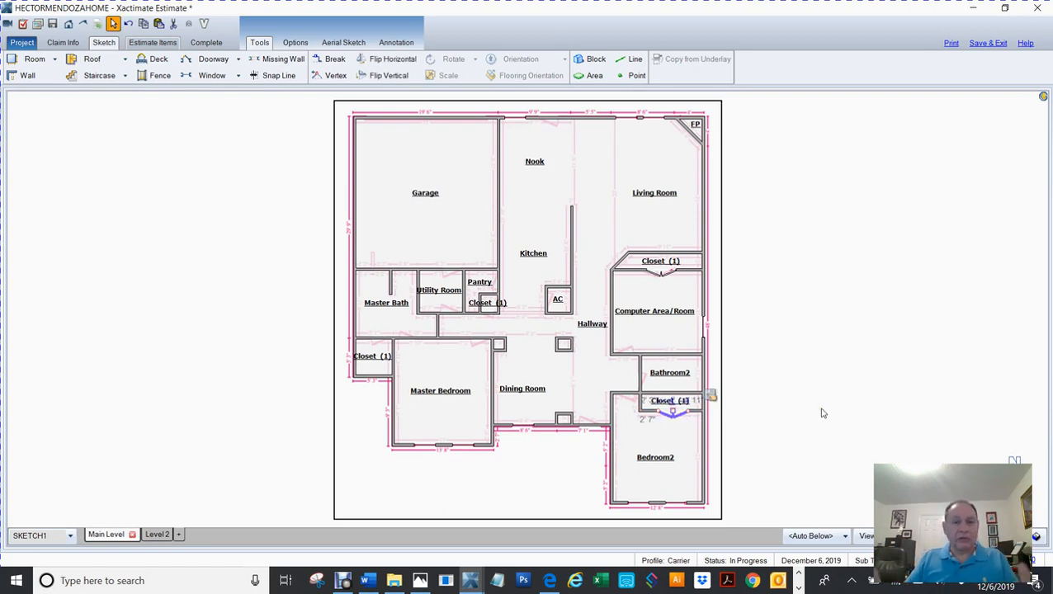
click(841, 398)
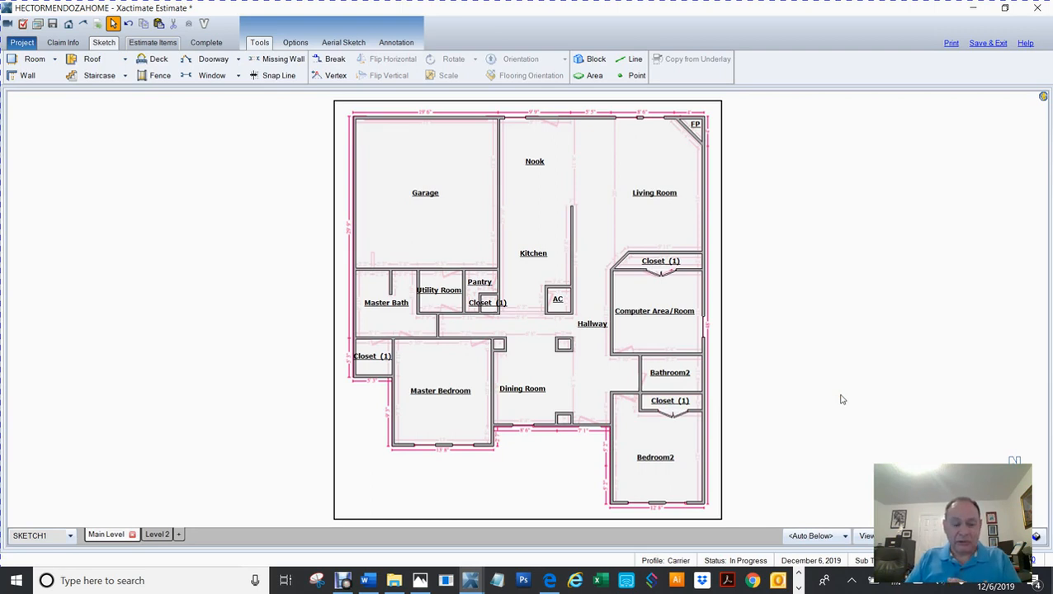
- Place a doorway in the Hallway's exterior wall between the Dining Room and Bedroom2, and set its width to 2' 8"
key(d)
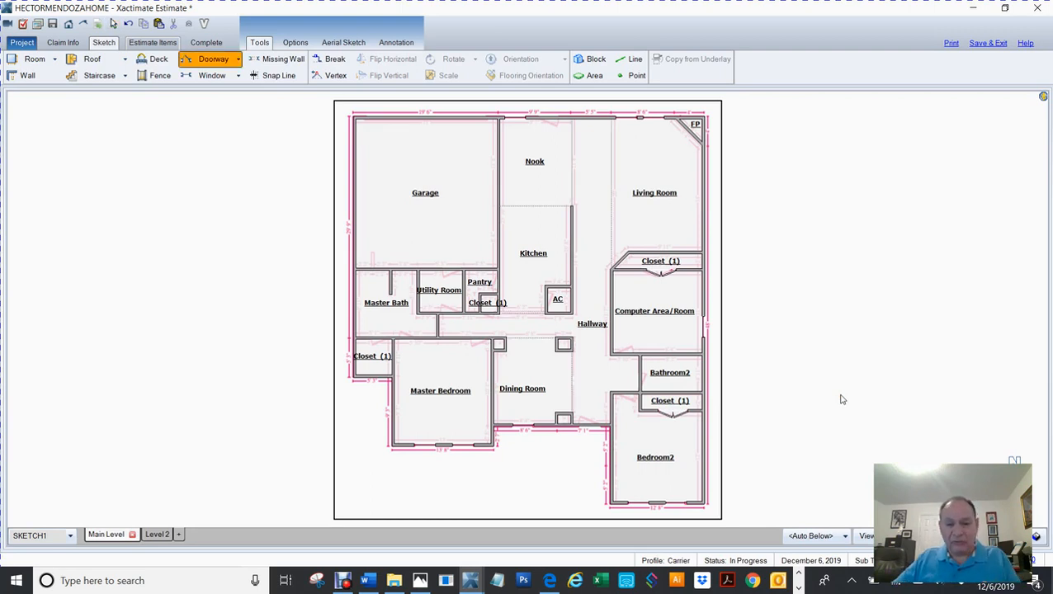
click(591, 423)
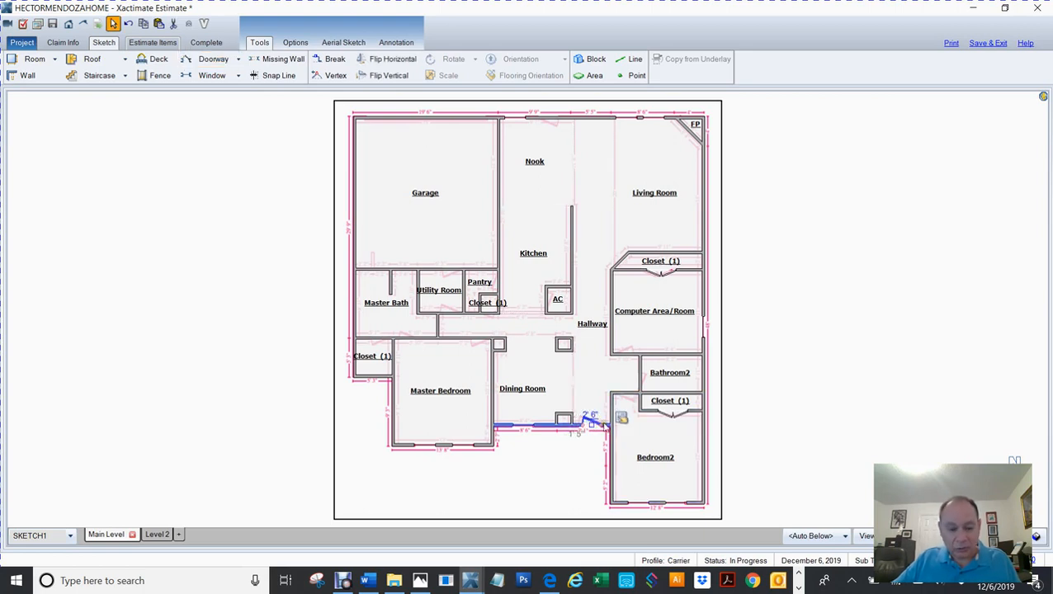
double_click(603, 421)
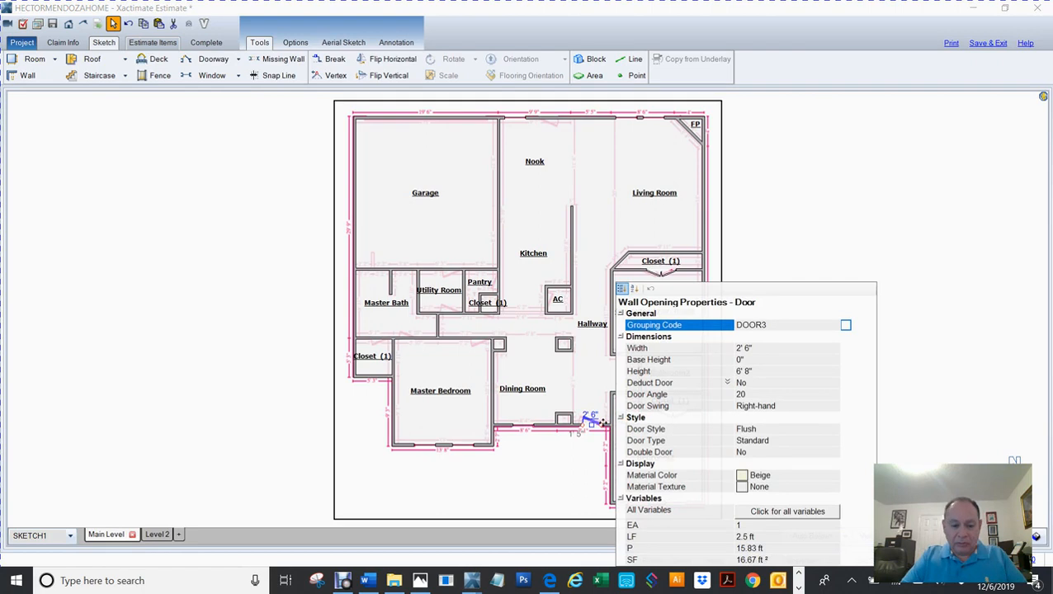
click(745, 349)
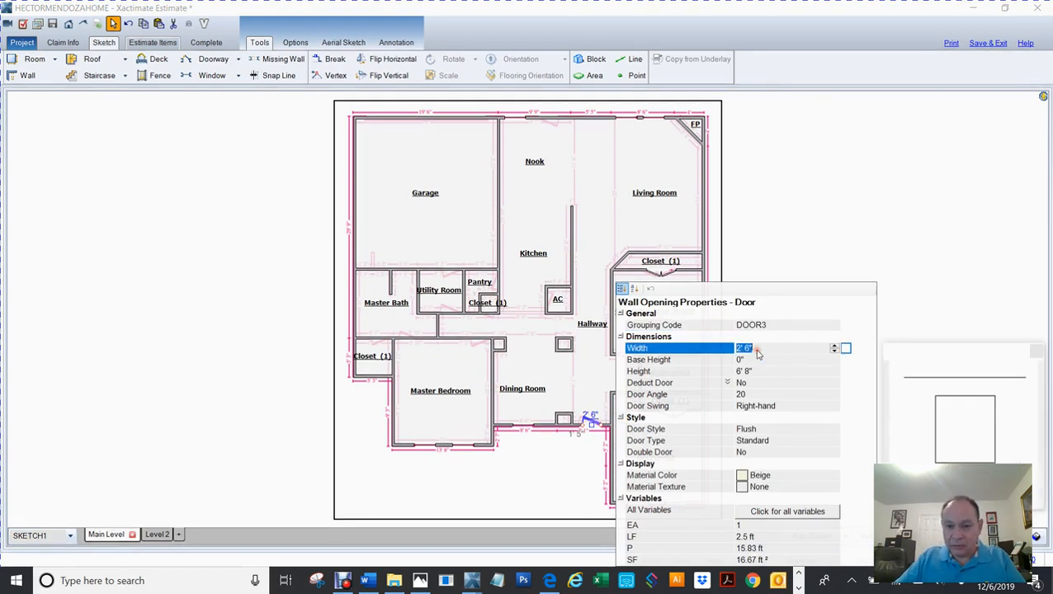
text(2,8)
key(Return)
click(761, 242)
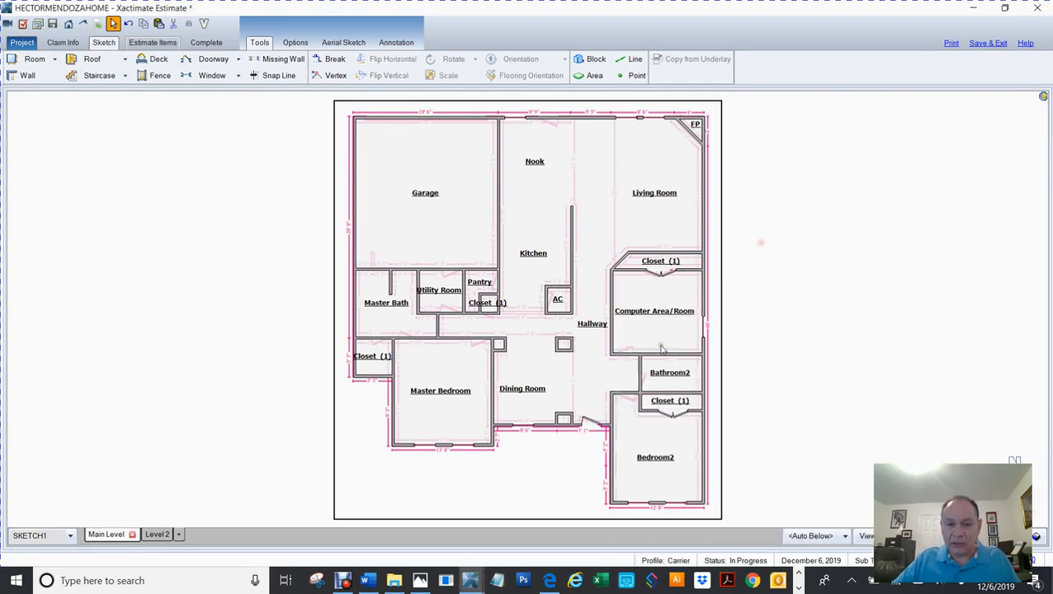
- Copy the Hallway's exterior doorway into the Nook's exterior wall, about 5' 4" from the garage-side corner
click(590, 424)
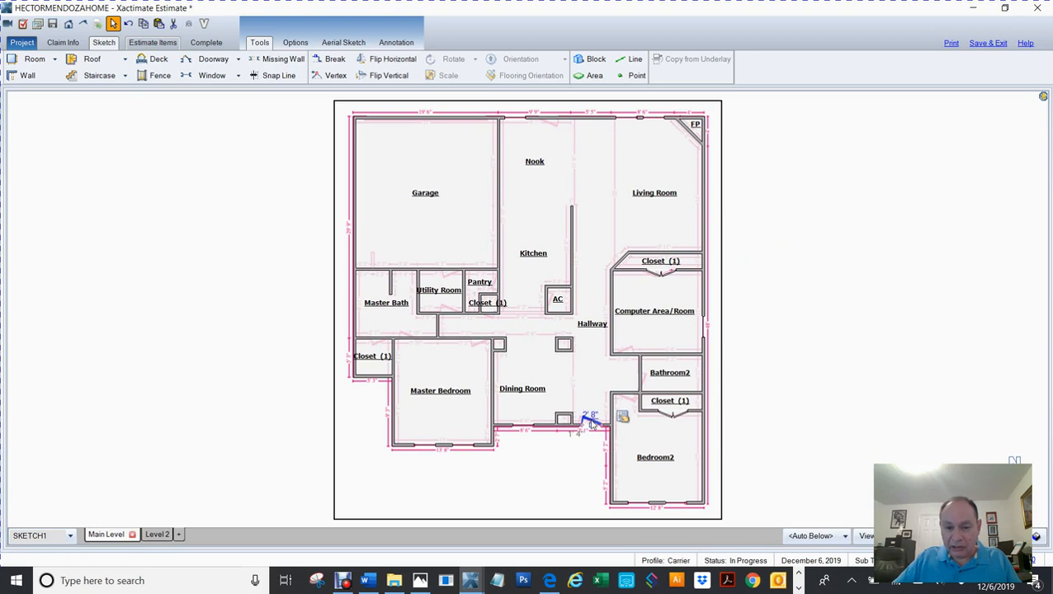
key(Delete)
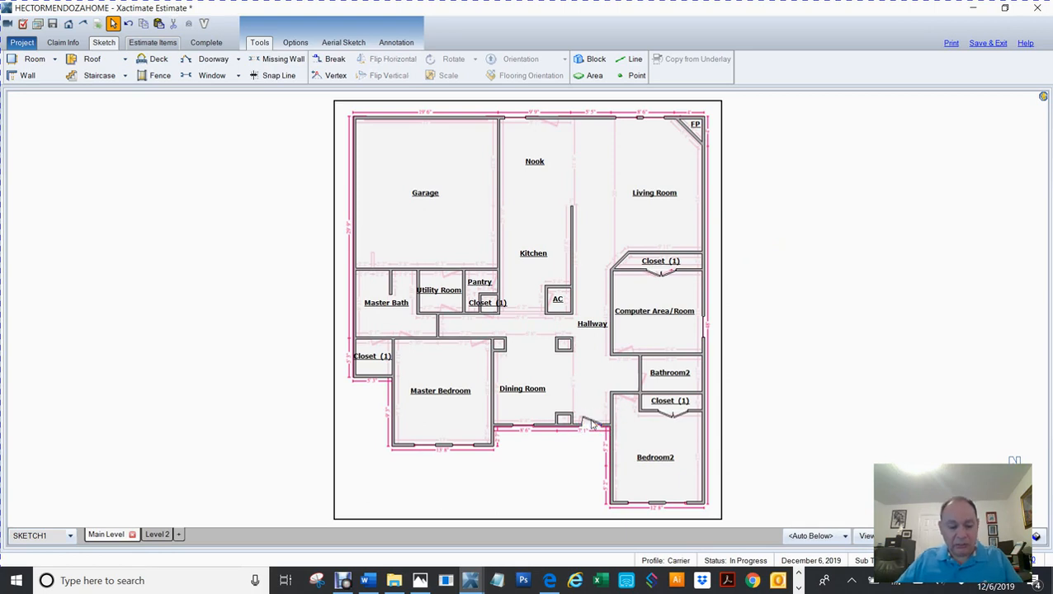
click(551, 121)
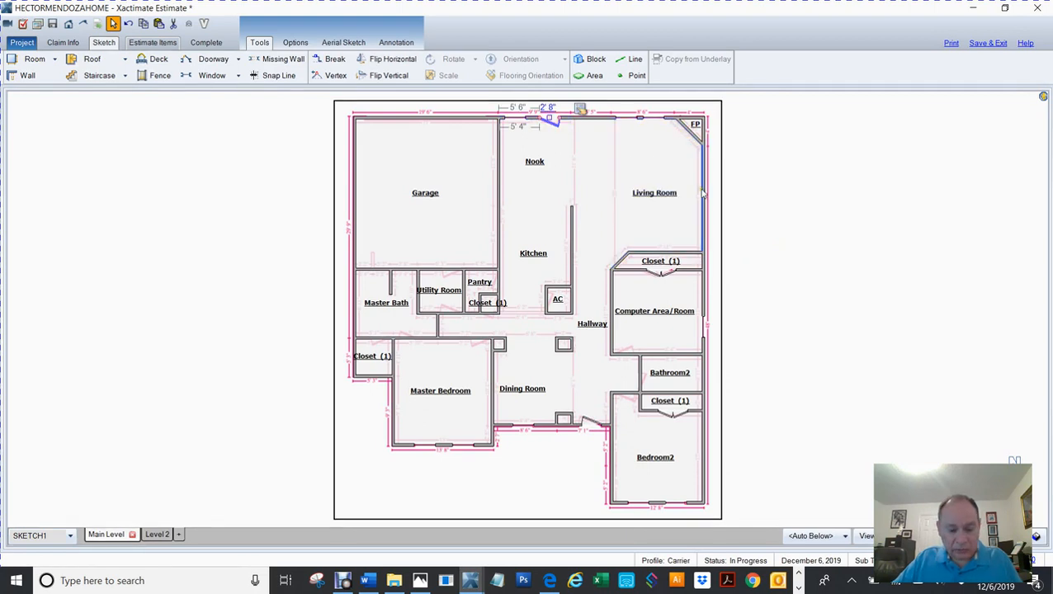
- Paste the same 2' 8" doorway into the Utility Room's hallway-side wall and its wall shared with the garage
key(d)
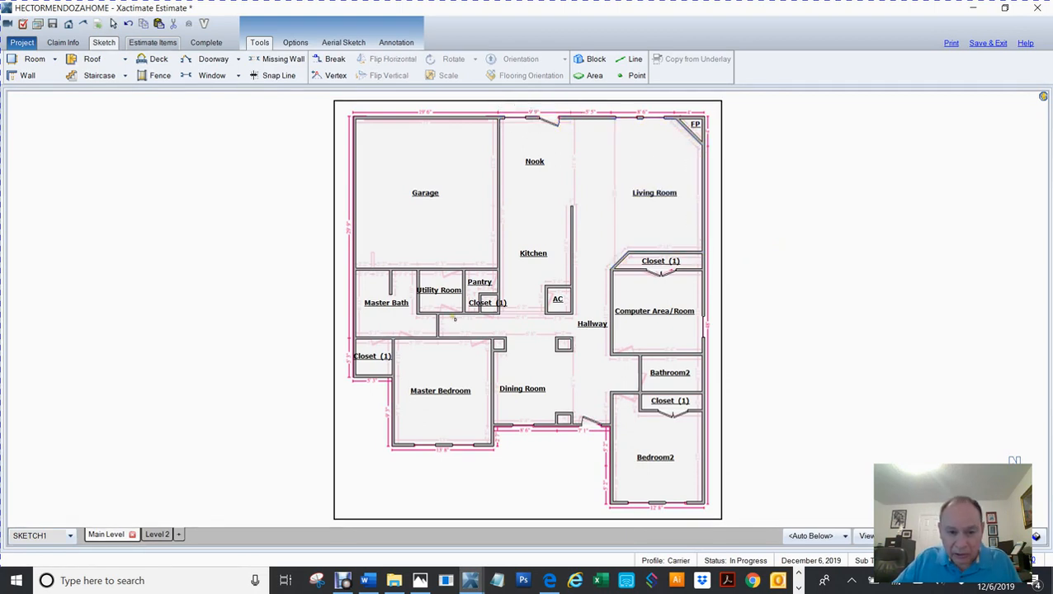
click(454, 319)
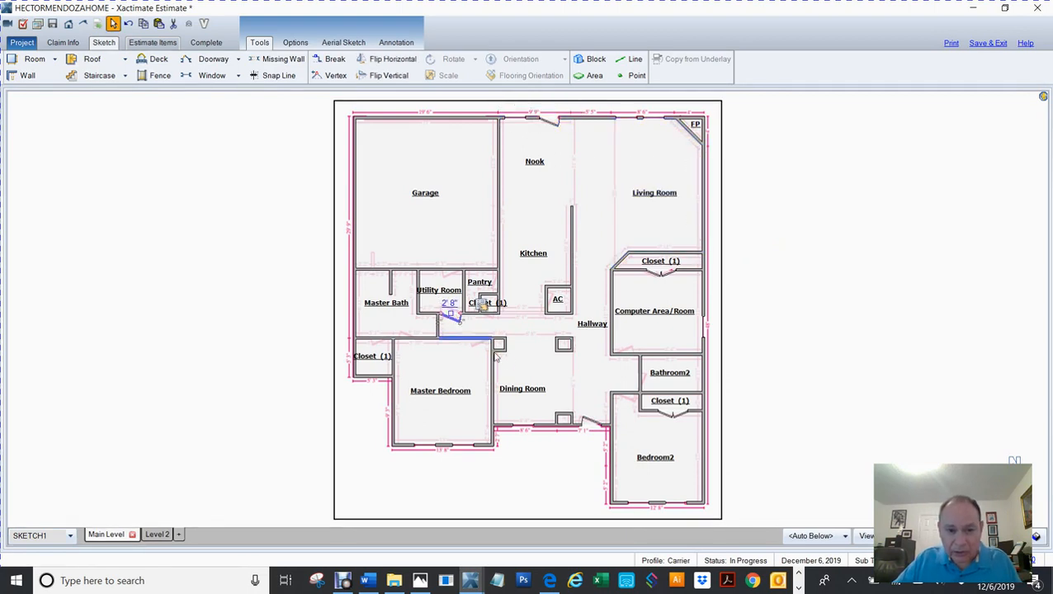
click(449, 278)
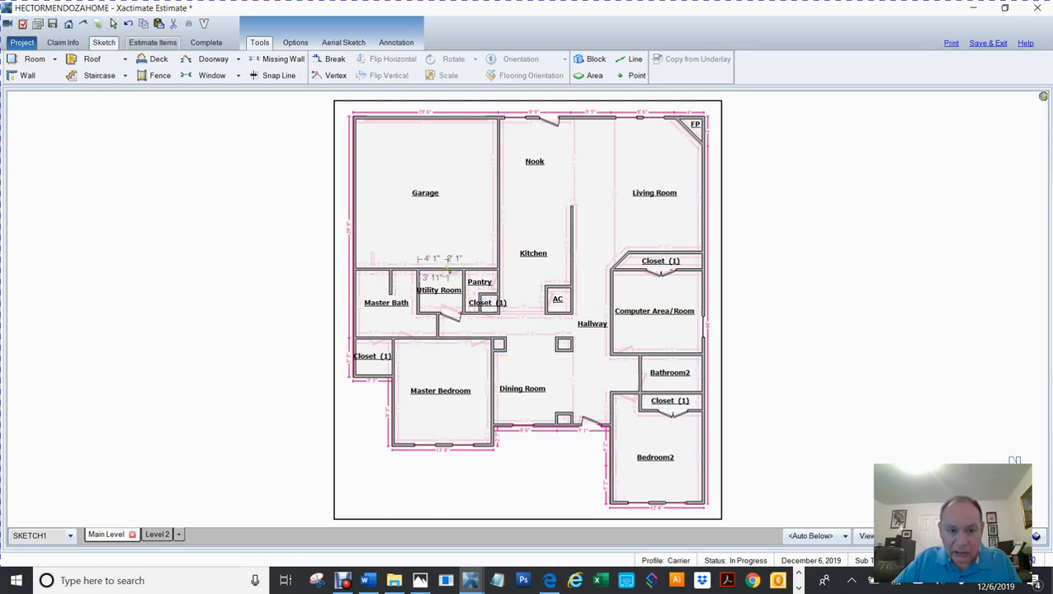
click(446, 272)
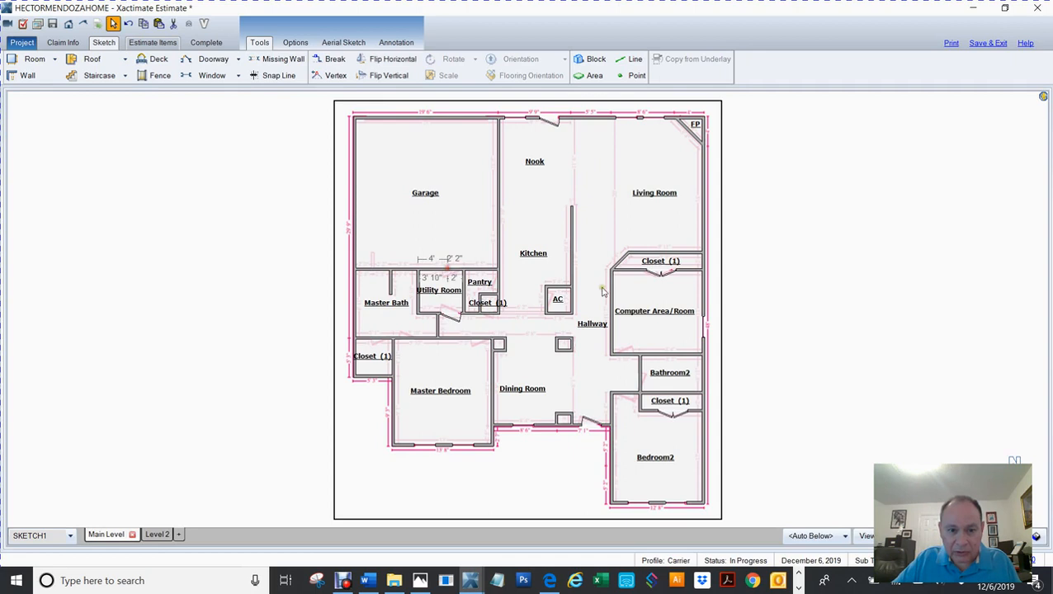
click(864, 292)
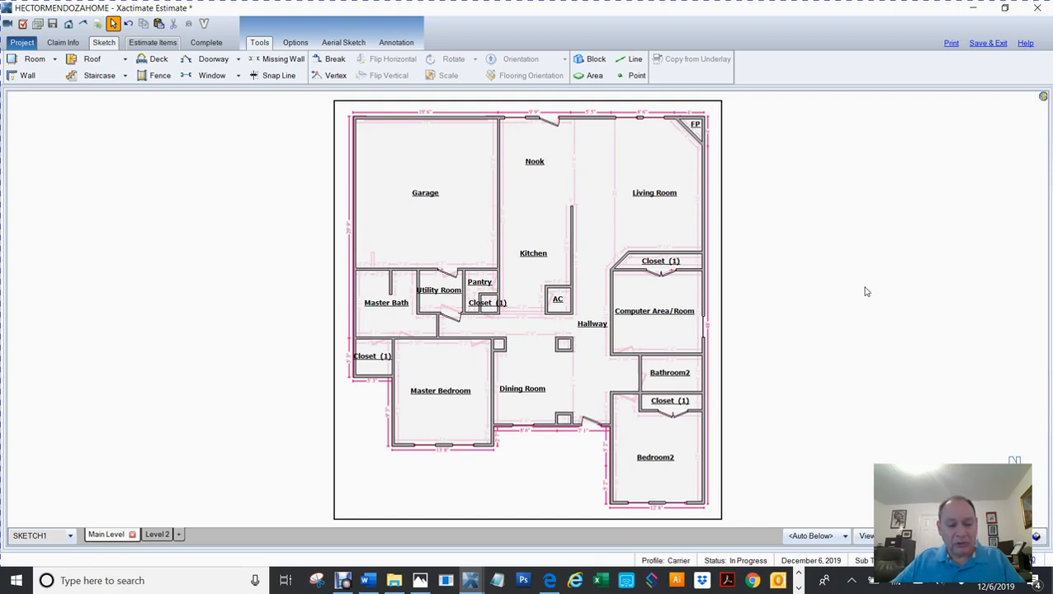
- Place default 2' 6" doorways in the hallway-side walls of Bedroom2, the Computer Area/Room, the Master Bedroom and Bathroom2
key(d)
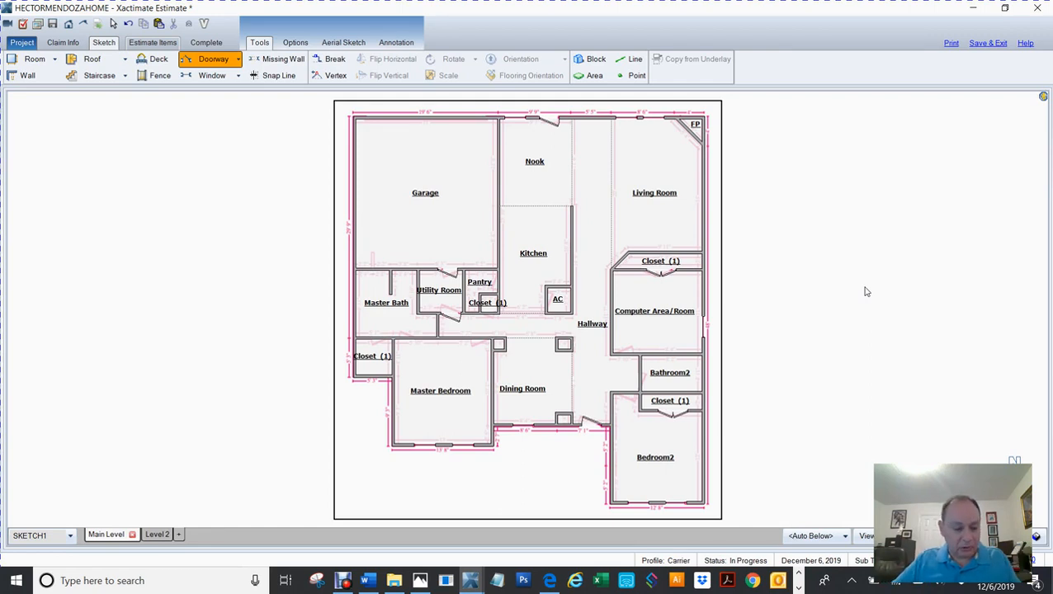
click(626, 397)
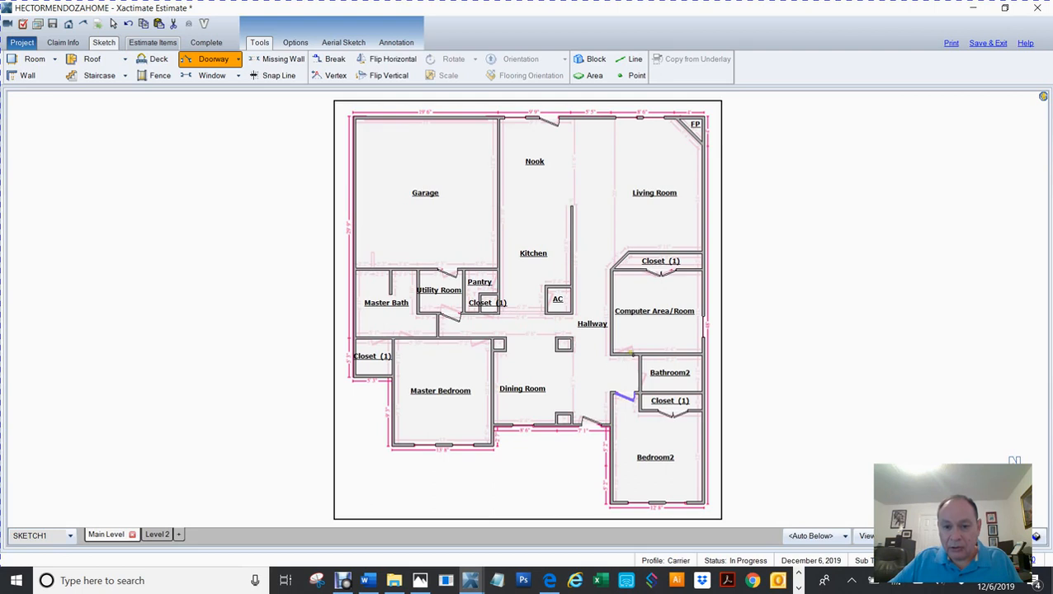
click(628, 353)
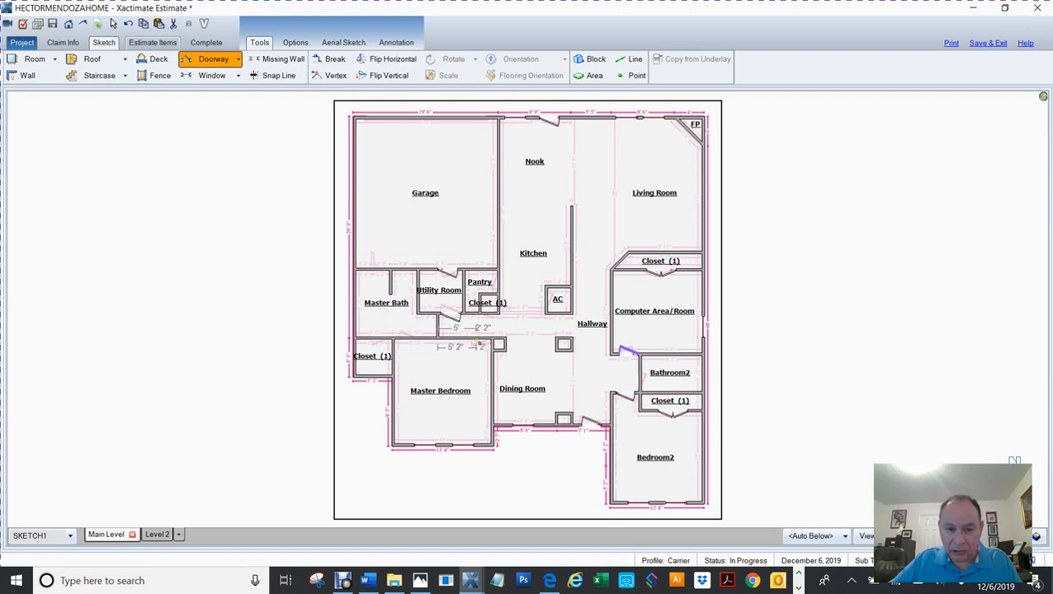
click(476, 338)
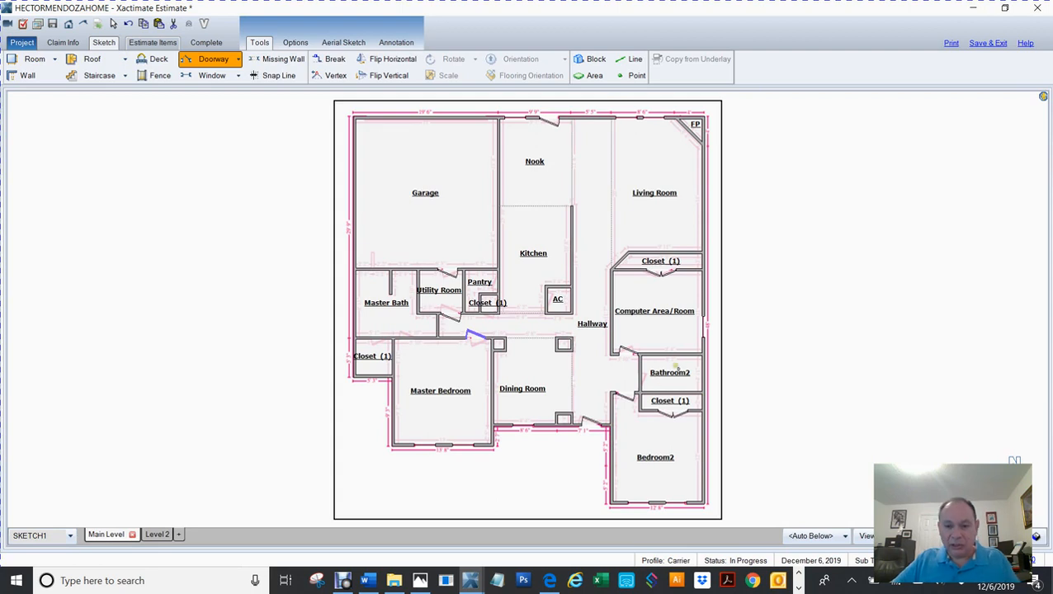
click(640, 375)
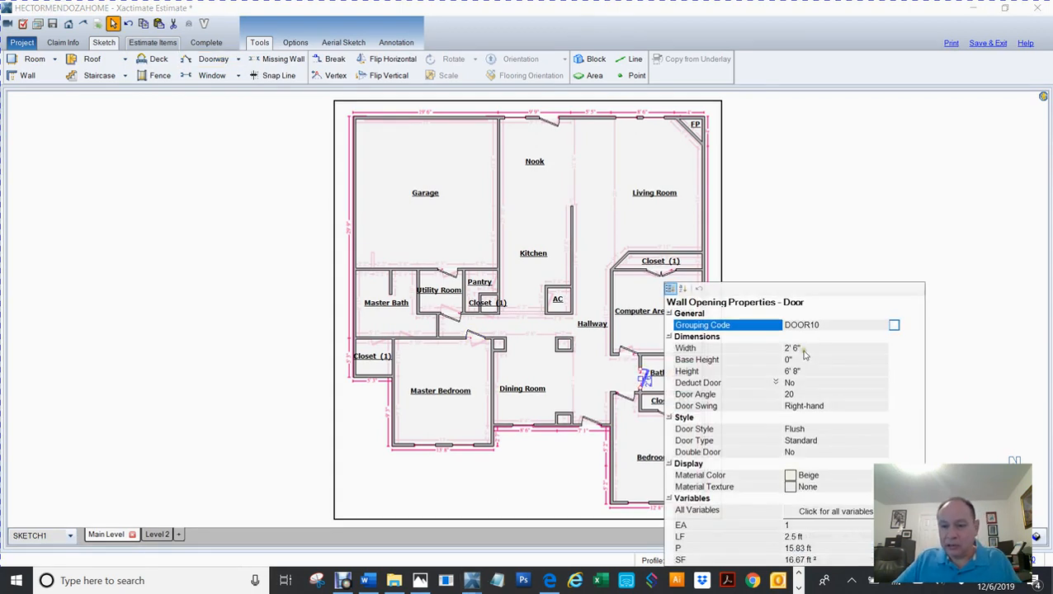
- Set the width of Bathroom2's hallway doorway to 2'
click(803, 349)
double_click(805, 350)
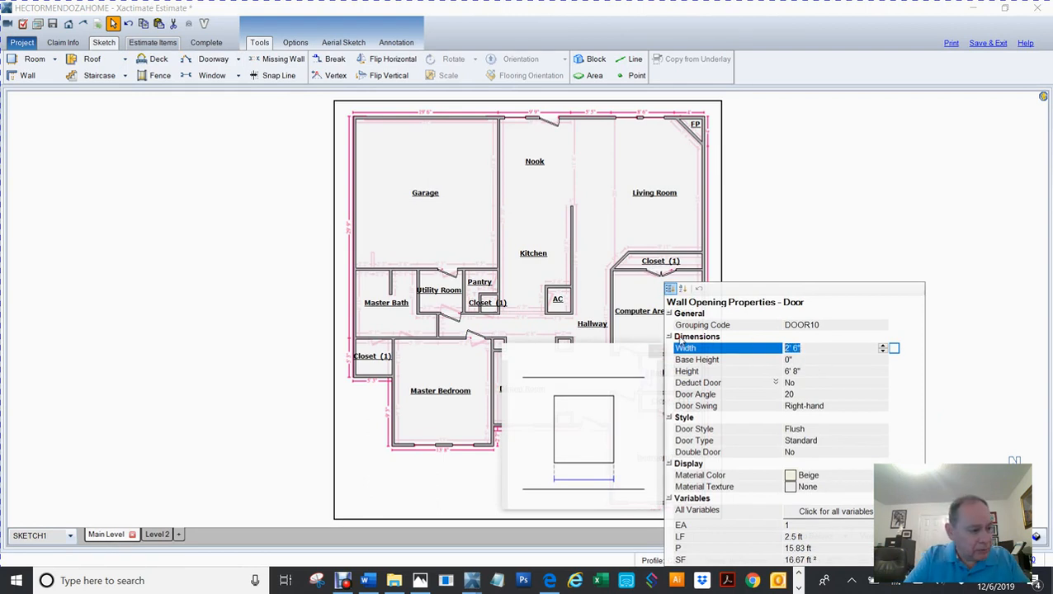
text(2')
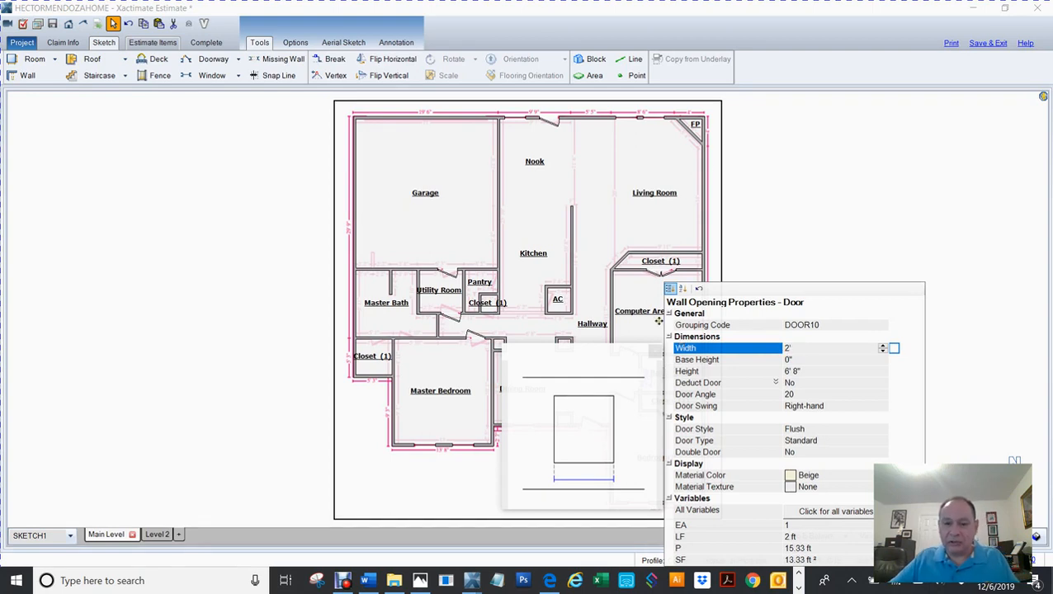
click(773, 155)
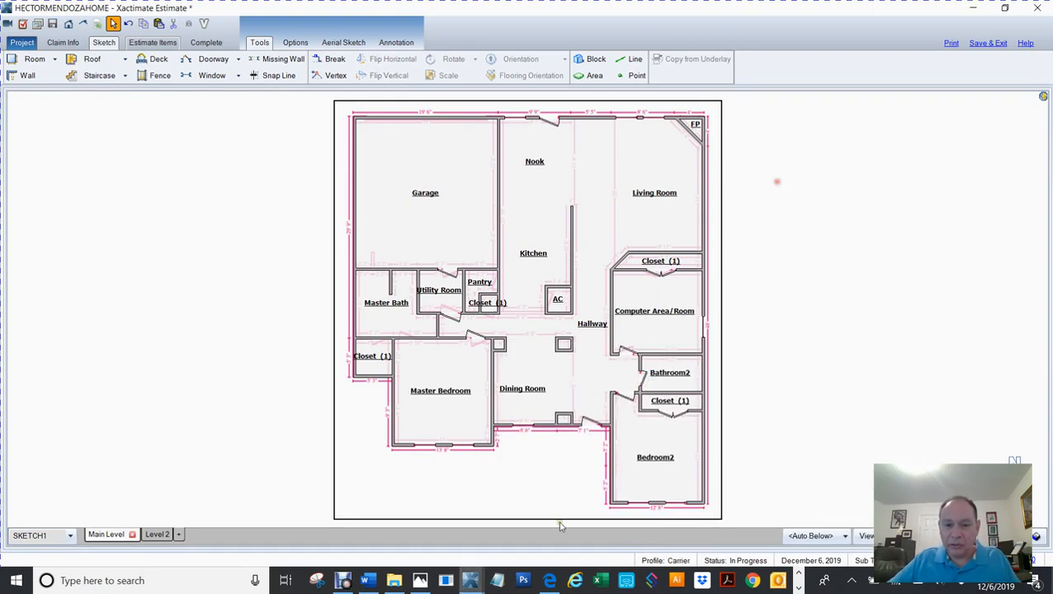
- Copy Bathroom2's 2' doorway into the wall between the Master Bath and the Master Bedroom
click(645, 375)
click(980, 388)
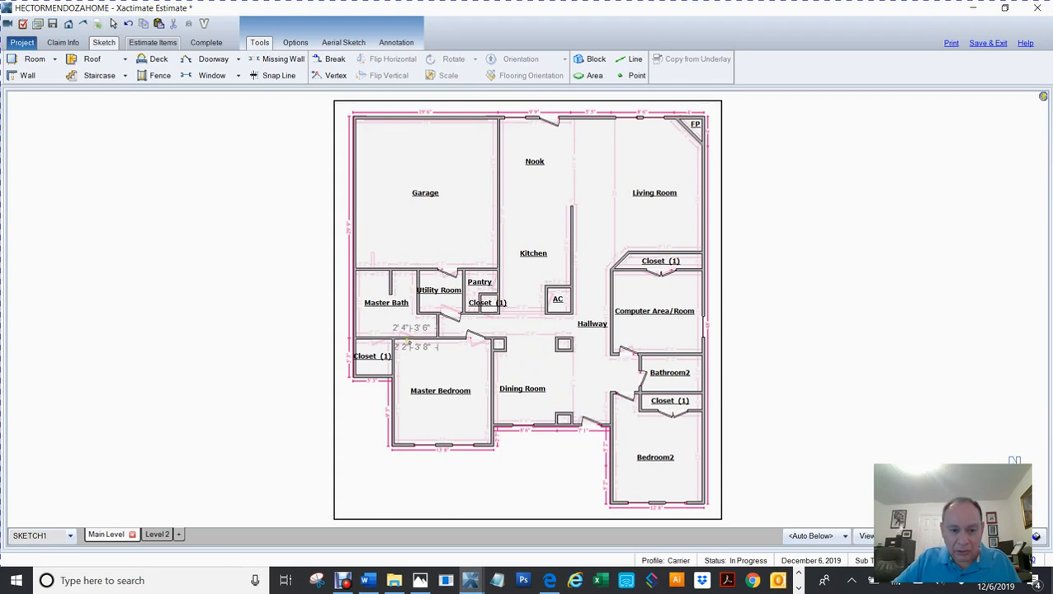
click(406, 340)
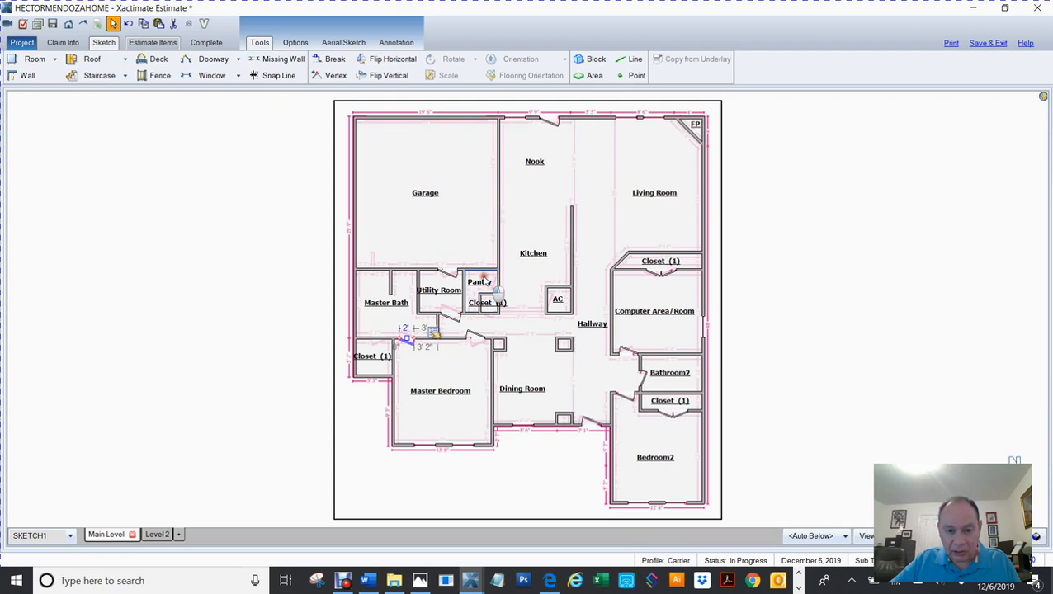
- Paste the 2' doorway centred in the Pantry's wall facing the Kitchen
click(480, 286)
click(479, 286)
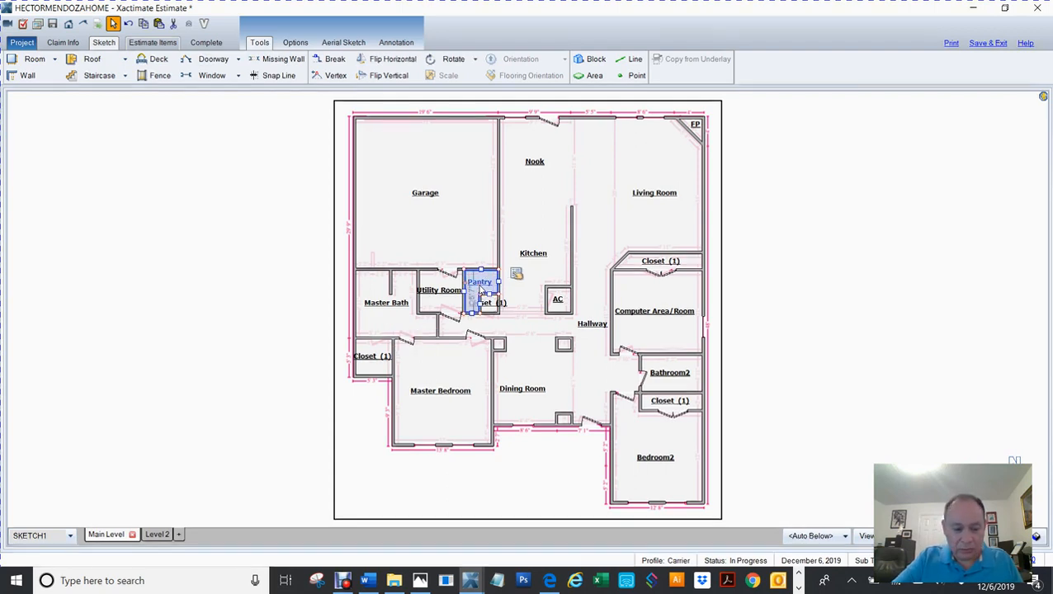
scroll(479, 287, up, 5)
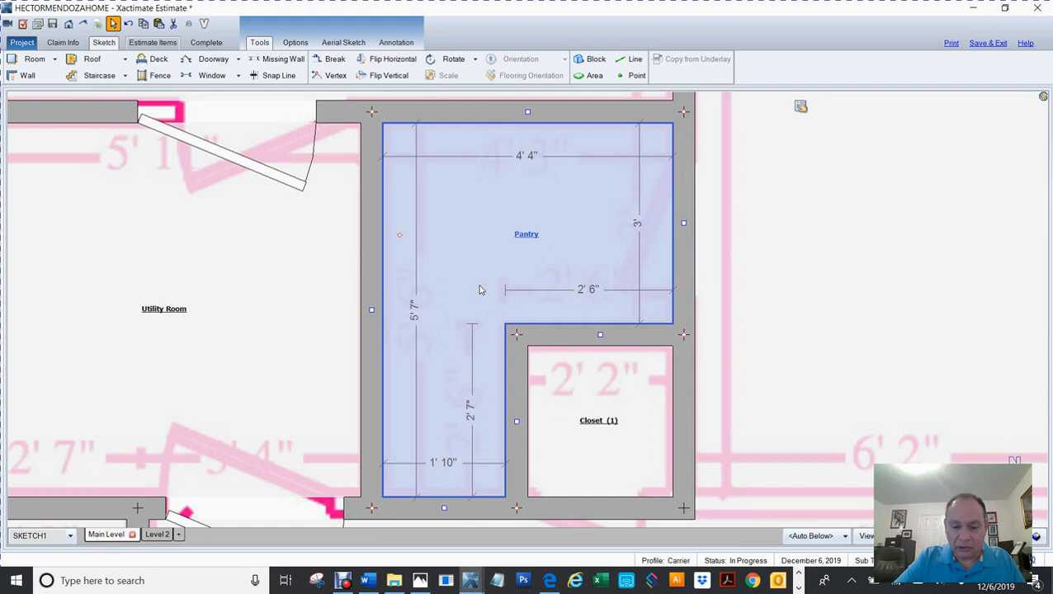
scroll(481, 290, down, 2)
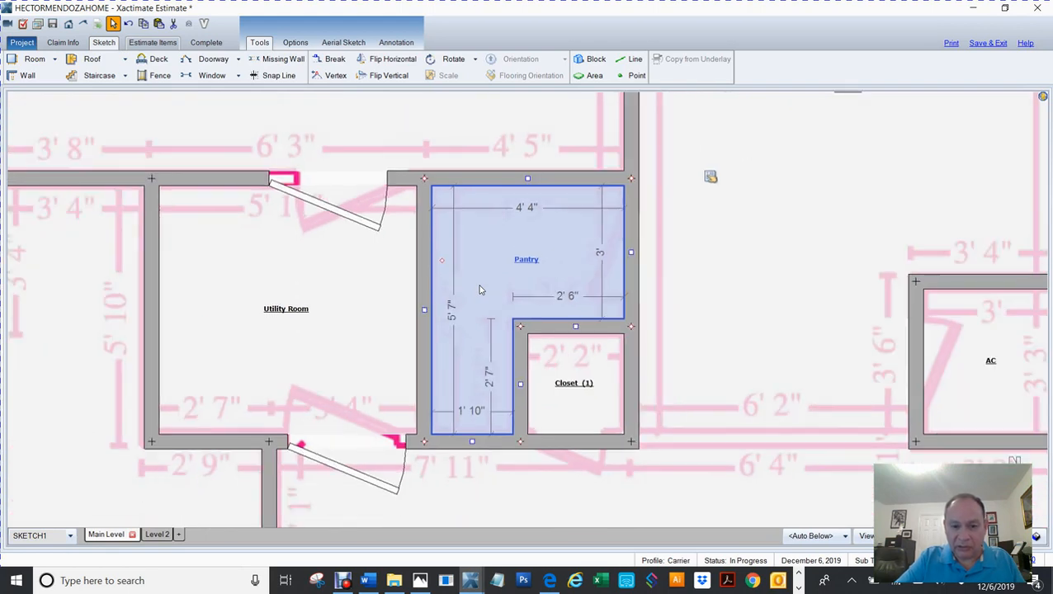
key(d)
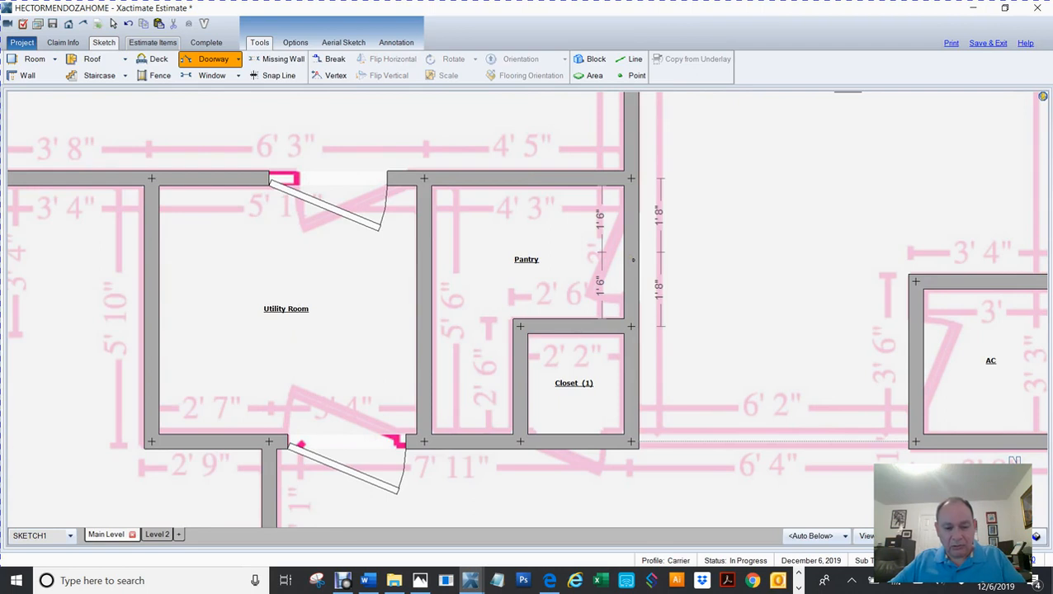
key(Escape)
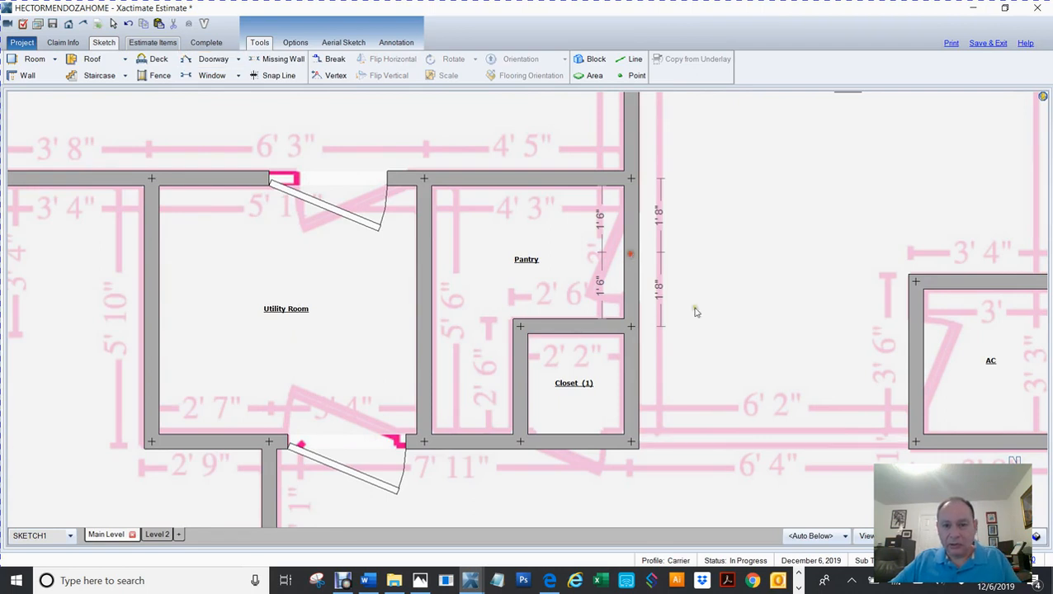
click(631, 256)
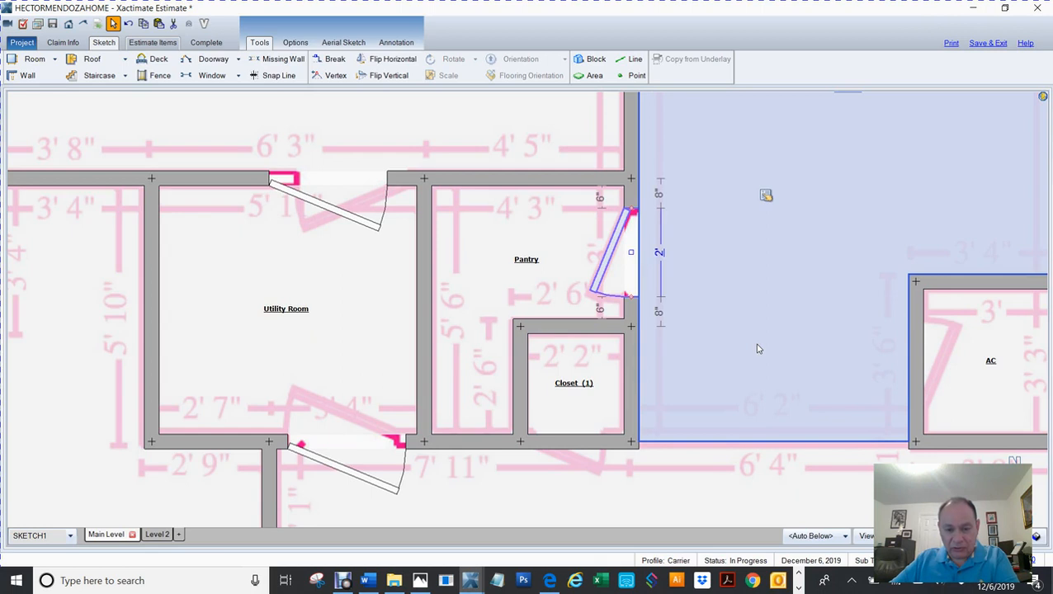
- Shift the wall between the Pantry and its adjoining closet slightly toward the Pantry, making the closet 2' 3" wide inside
click(523, 384)
click(518, 383)
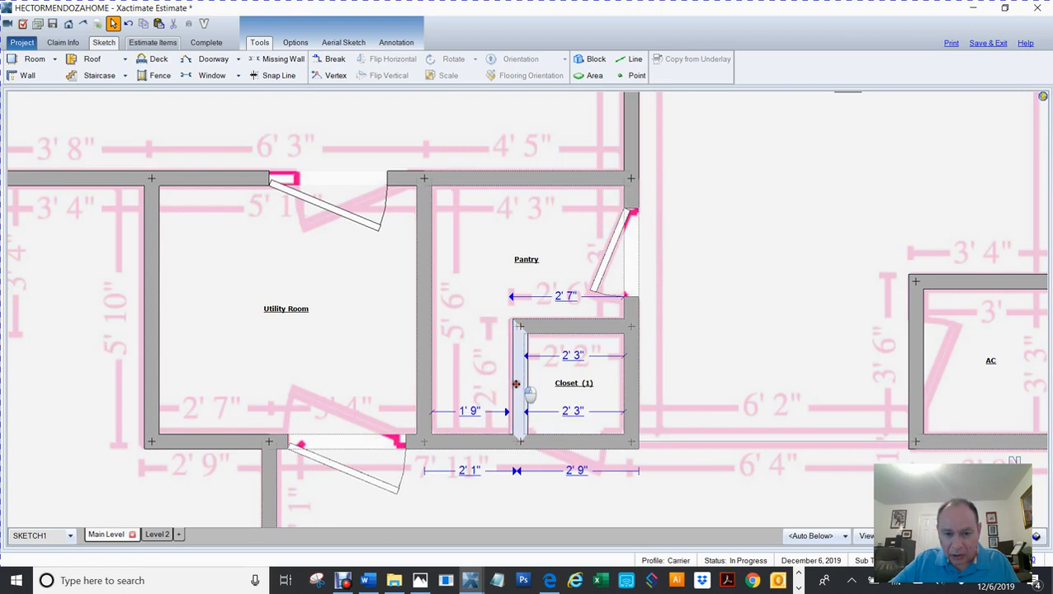
drag(518, 383, 516, 384)
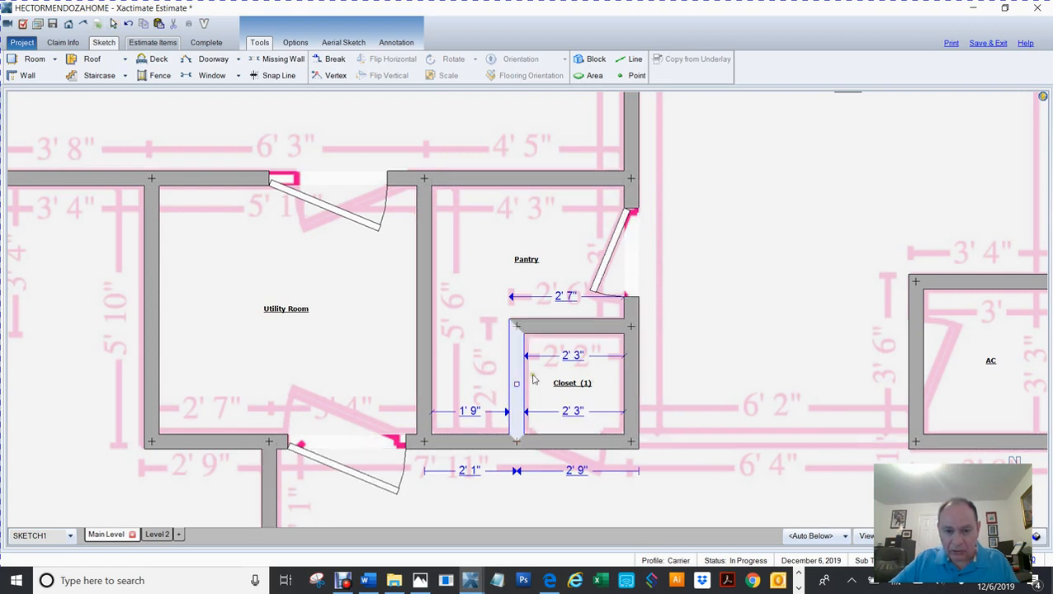
click(693, 418)
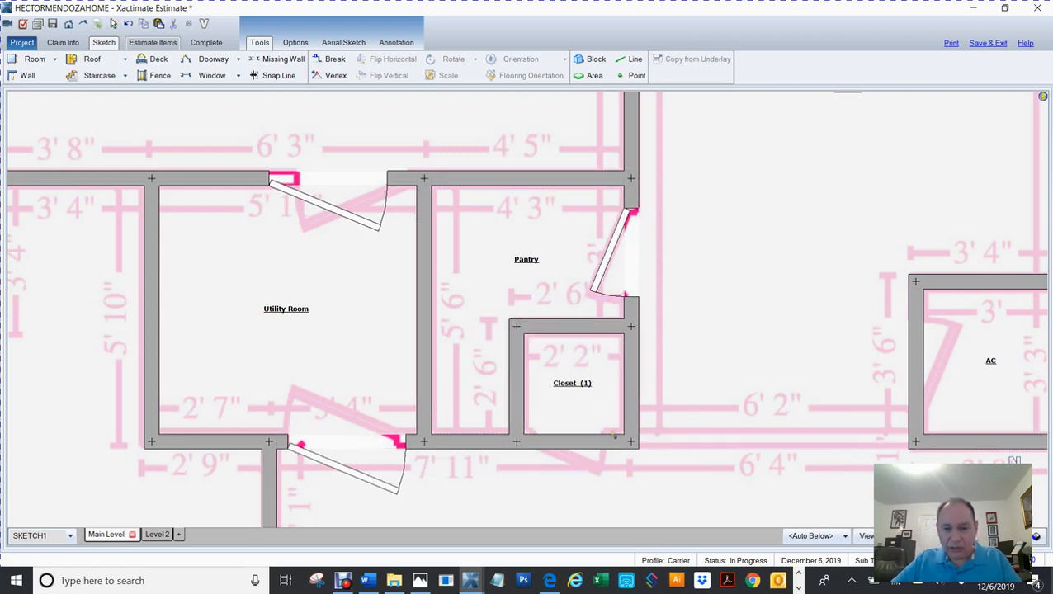
- Try to place a doorway in the hallway-side wall of the closet next to the Pantry
click(571, 459)
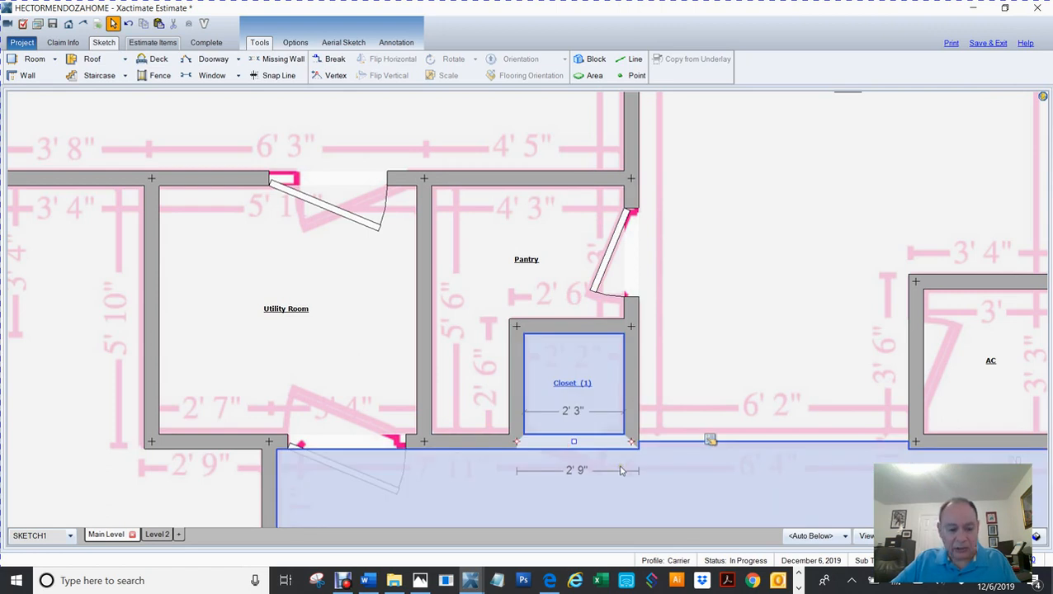
key(d)
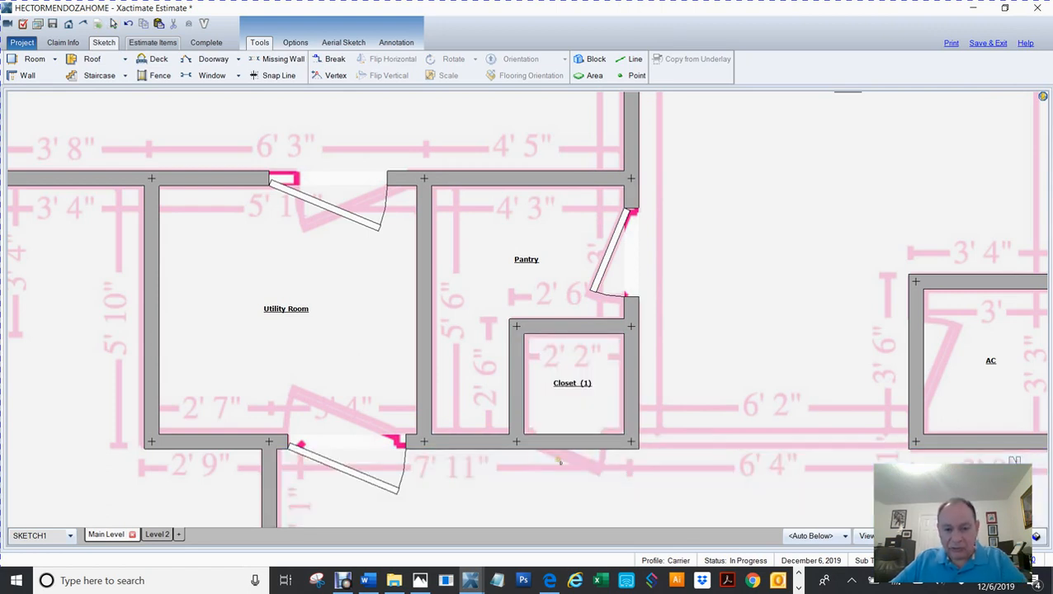
drag(543, 442, 597, 445)
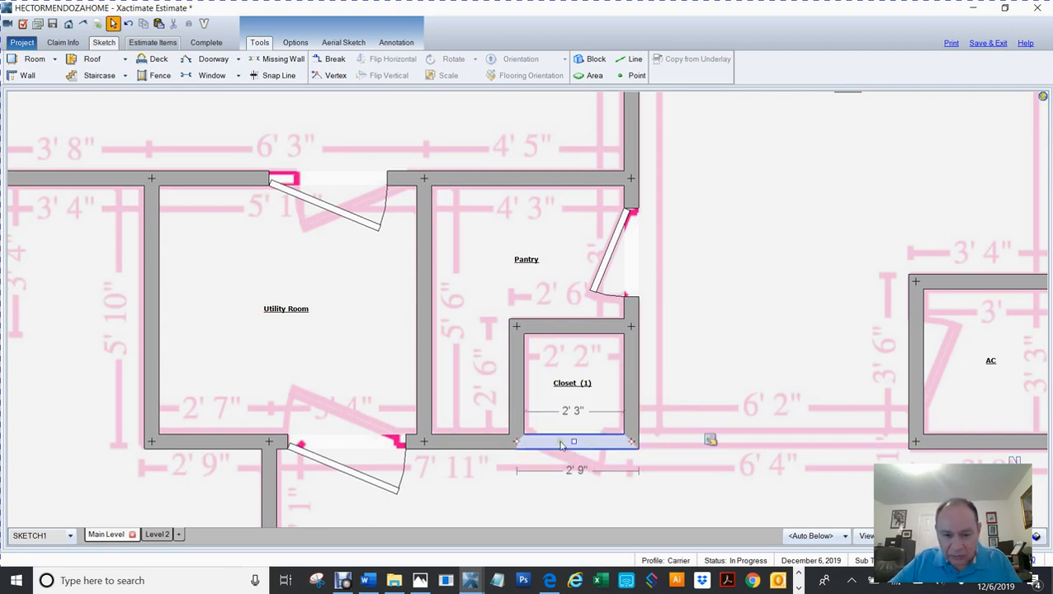
drag(561, 446, 593, 454)
click(571, 375)
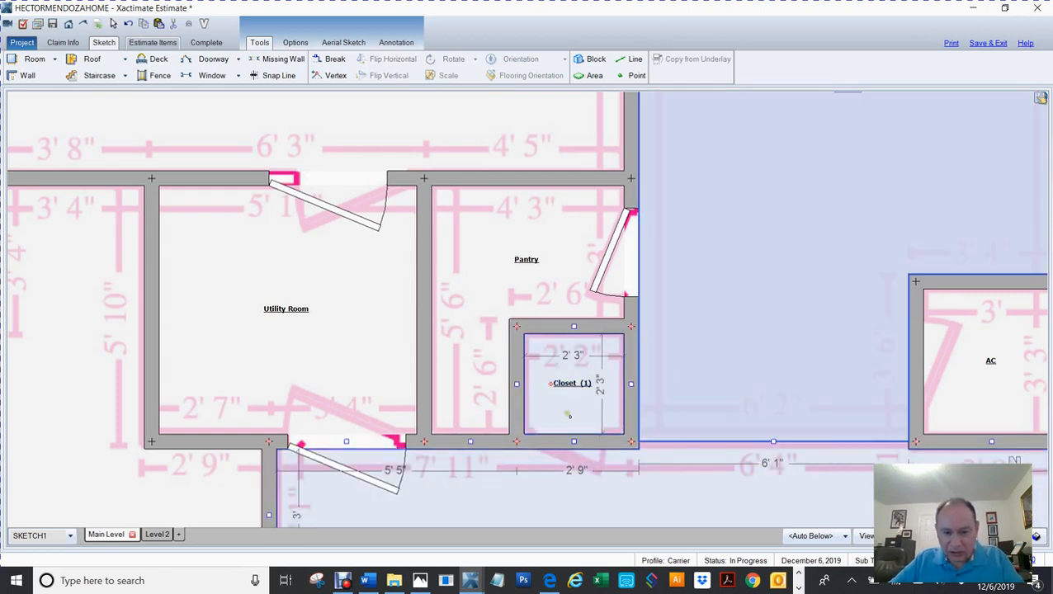
key(d)
drag(560, 444, 595, 443)
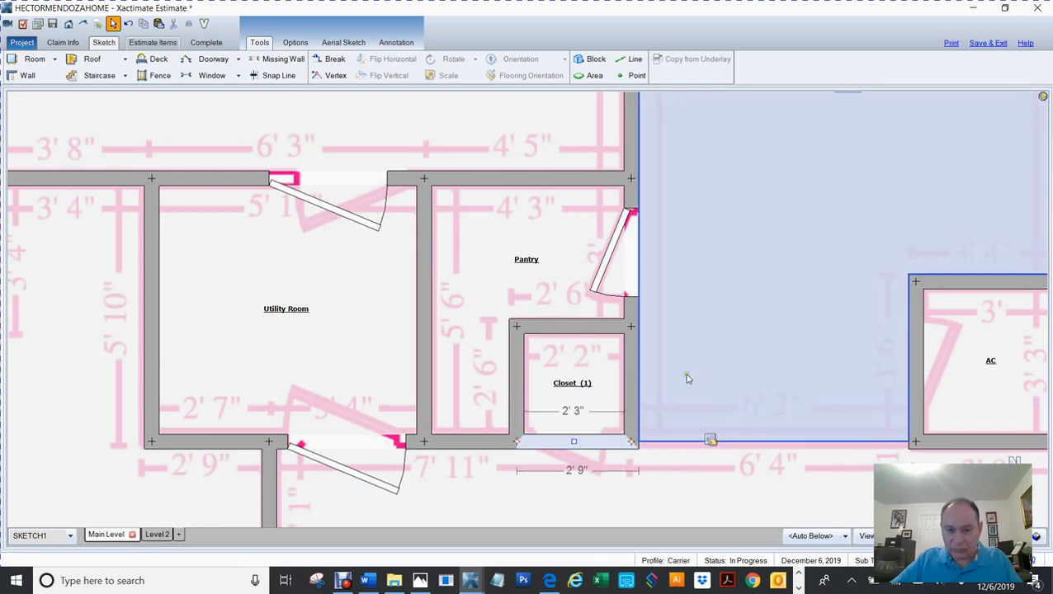
- Draw a doorway about 1' wide in the Hallway wall of the closet adjoining the Pantry
scroll(686, 376, down, 3)
drag(640, 444, 610, 352)
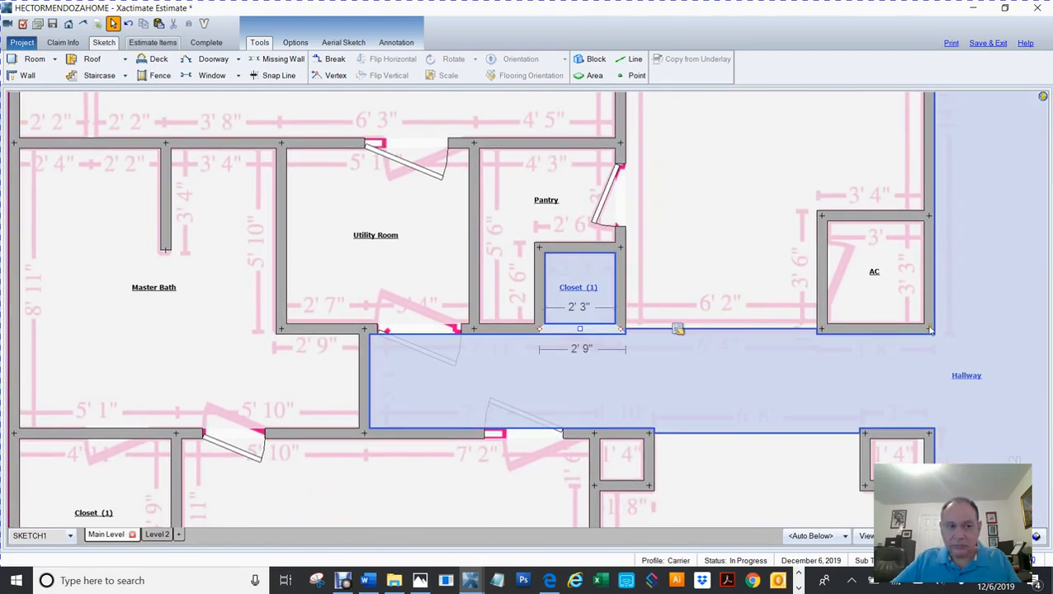
key(d)
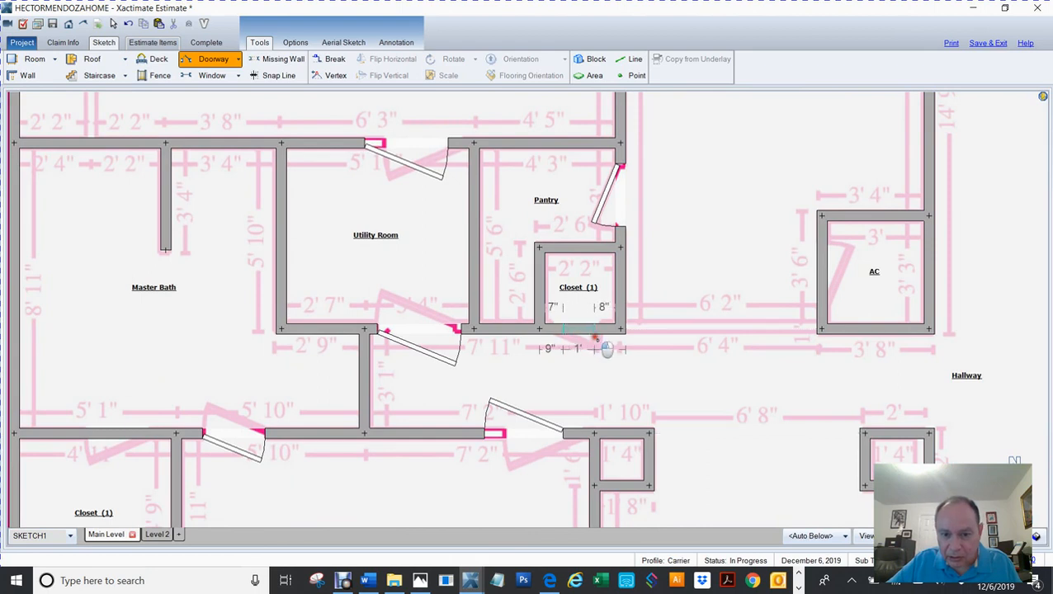
click(608, 376)
- Stretch both ends of the small closet's doorway so it is 1' 11" wide, leaving 2" inside the closet on each side
scroll(685, 360, up, 2)
scroll(686, 359, up, 3)
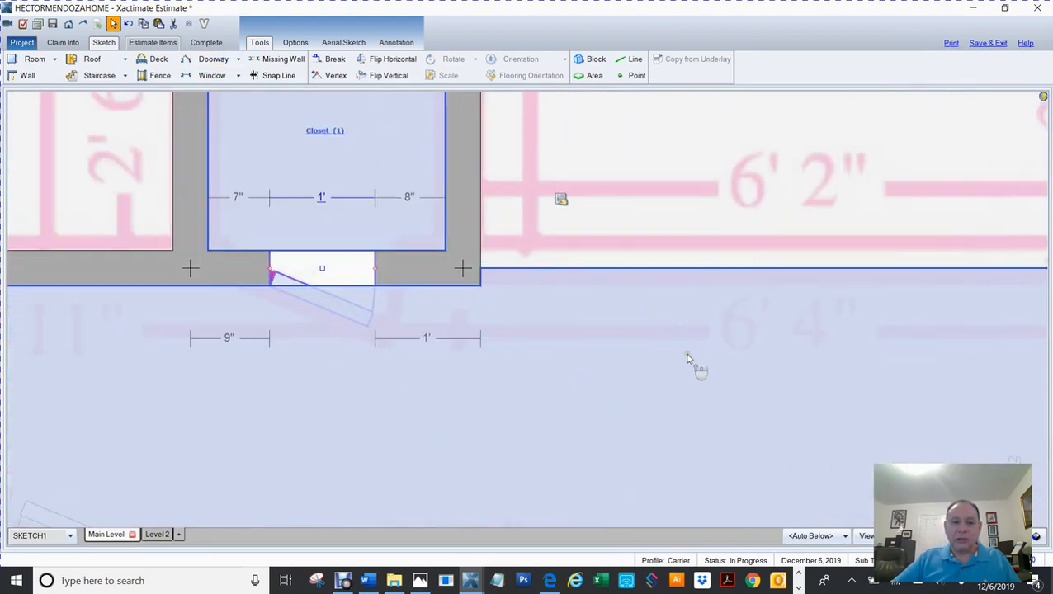
drag(375, 268, 428, 269)
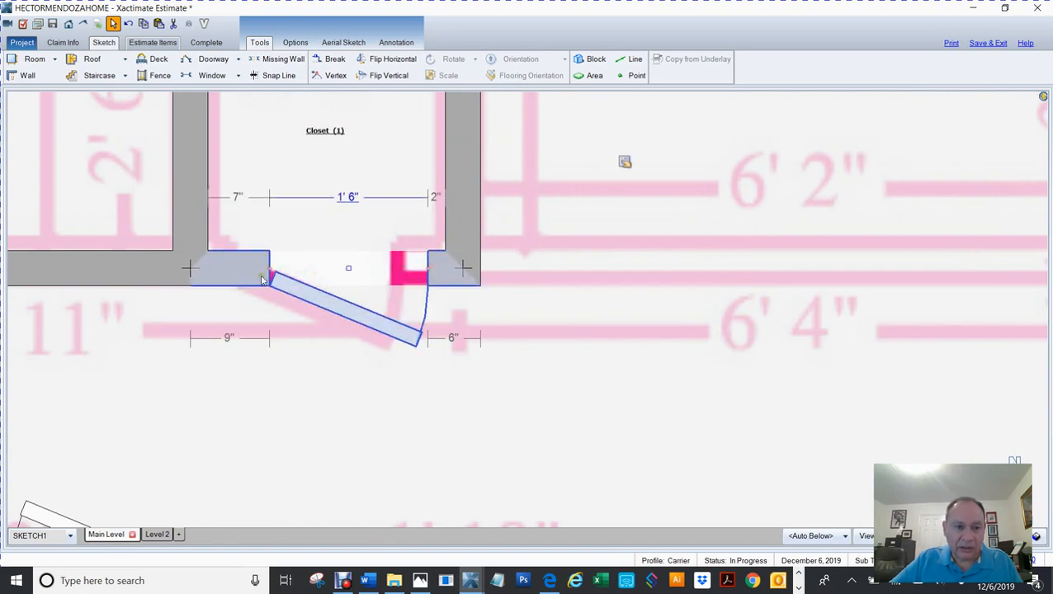
drag(272, 275, 229, 281)
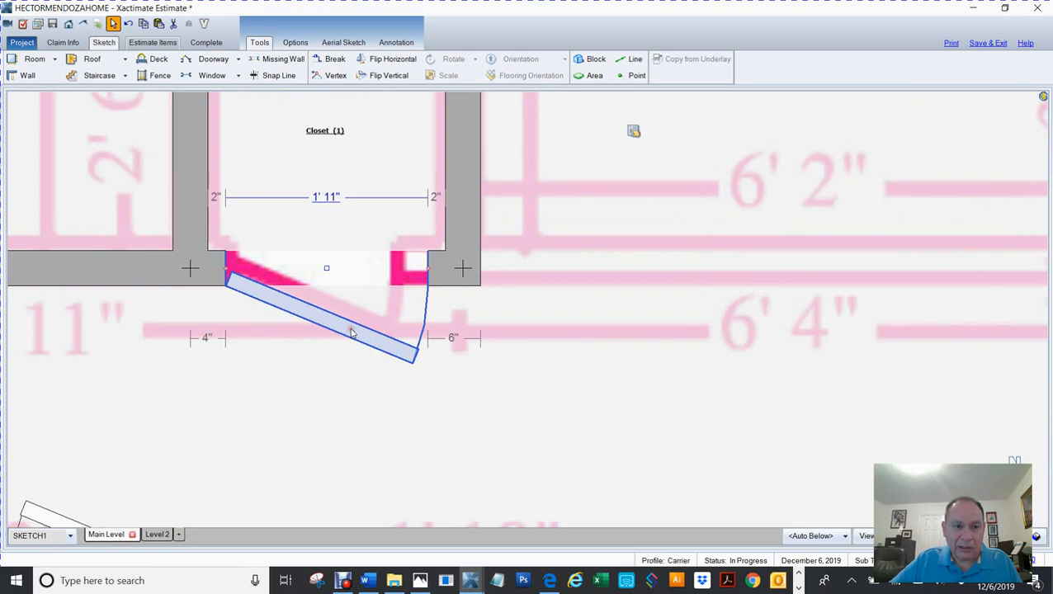
click(485, 394)
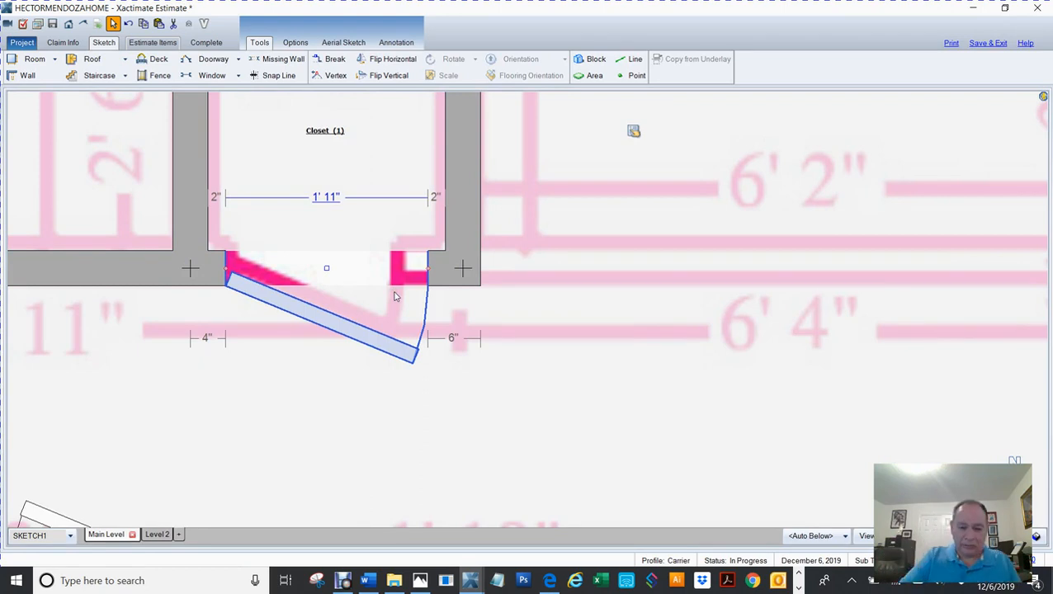
- Place a default 2' 6" doorway near the middle of the AC room's wall facing the Kitchen
key(Home)
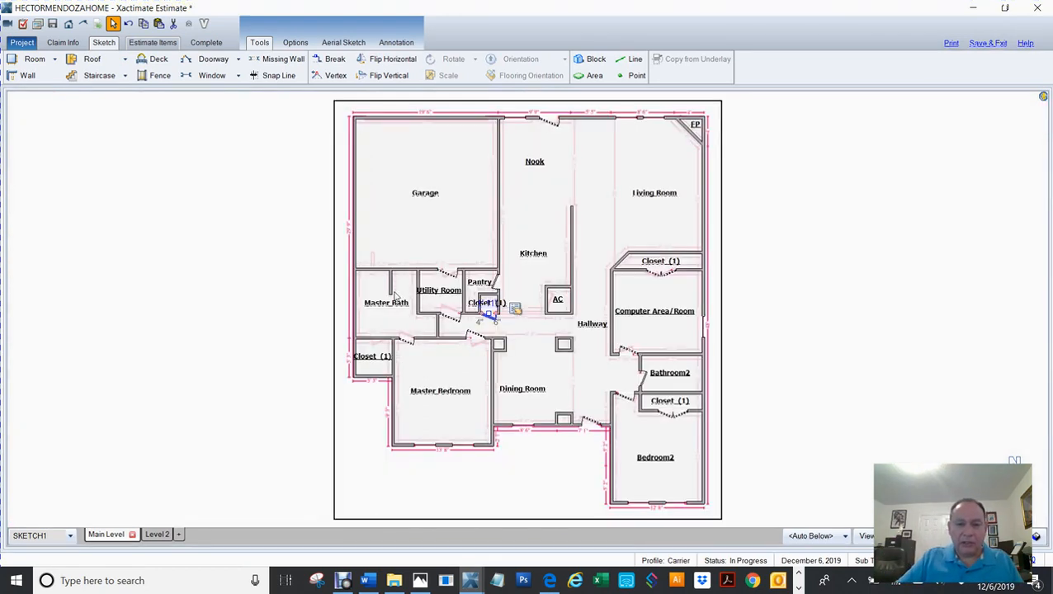
click(555, 302)
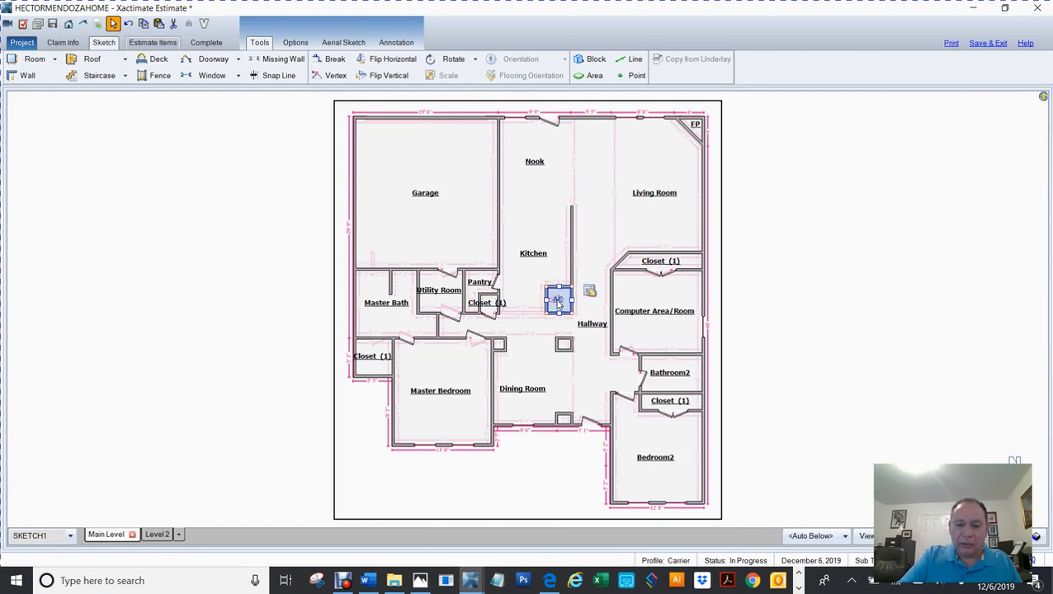
key(End)
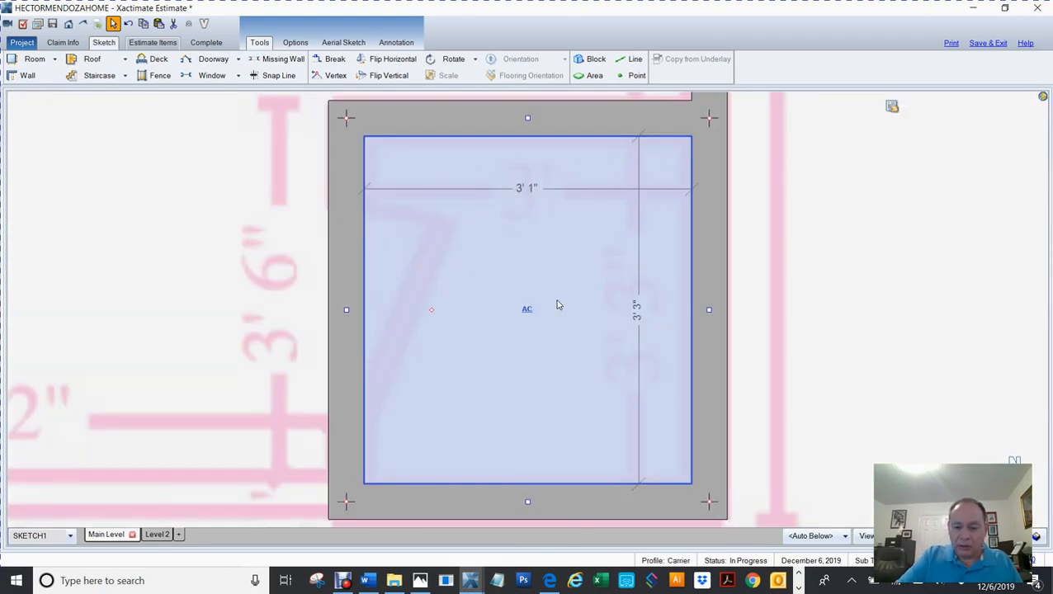
scroll(557, 305, down, 2)
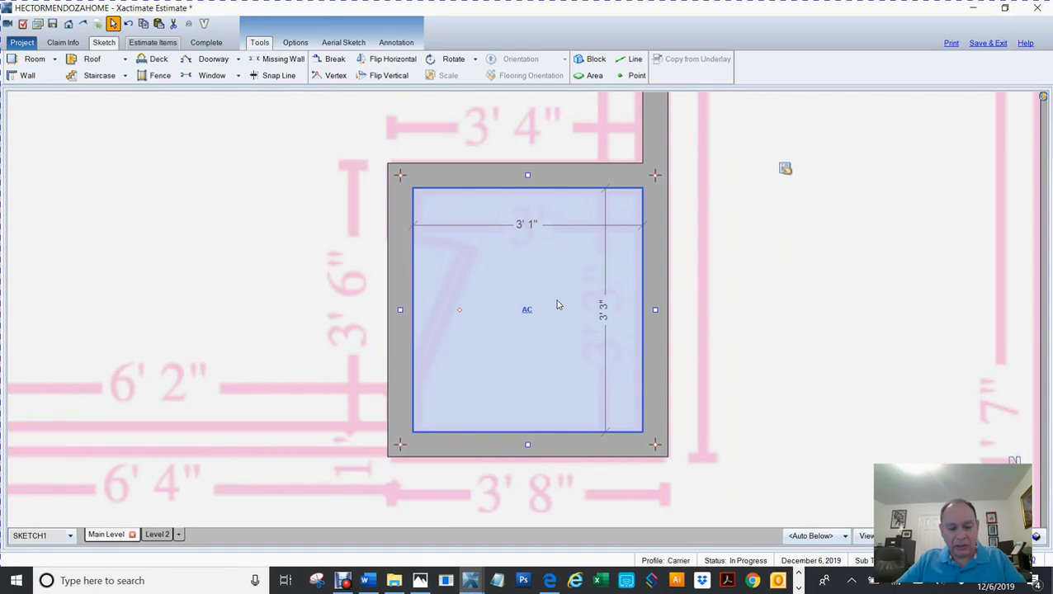
key(d)
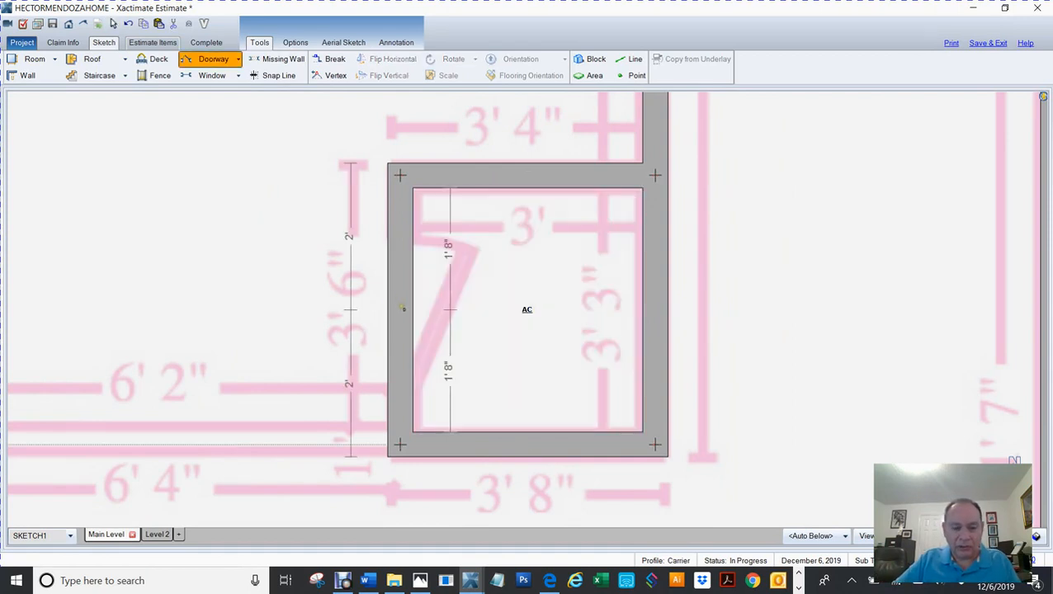
click(402, 309)
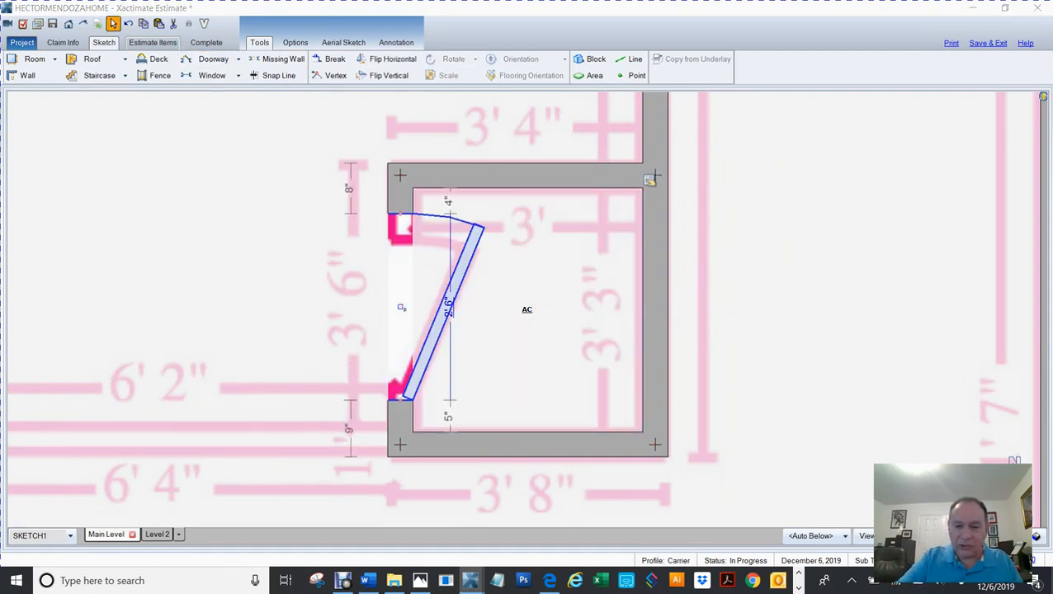
- Set the width of the AC room's door to 2'
double_click(401, 307)
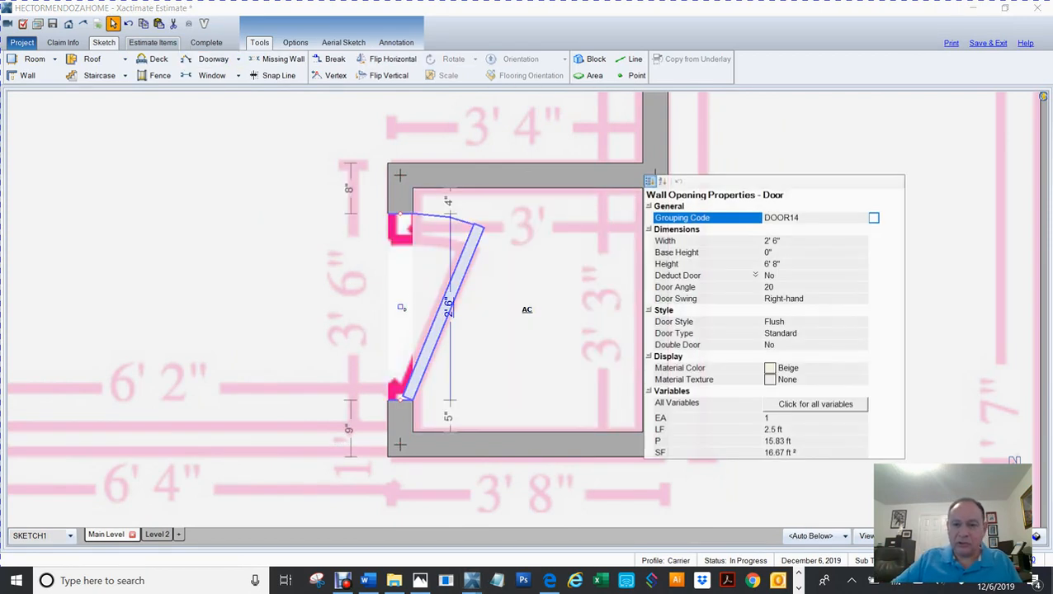
click(777, 242)
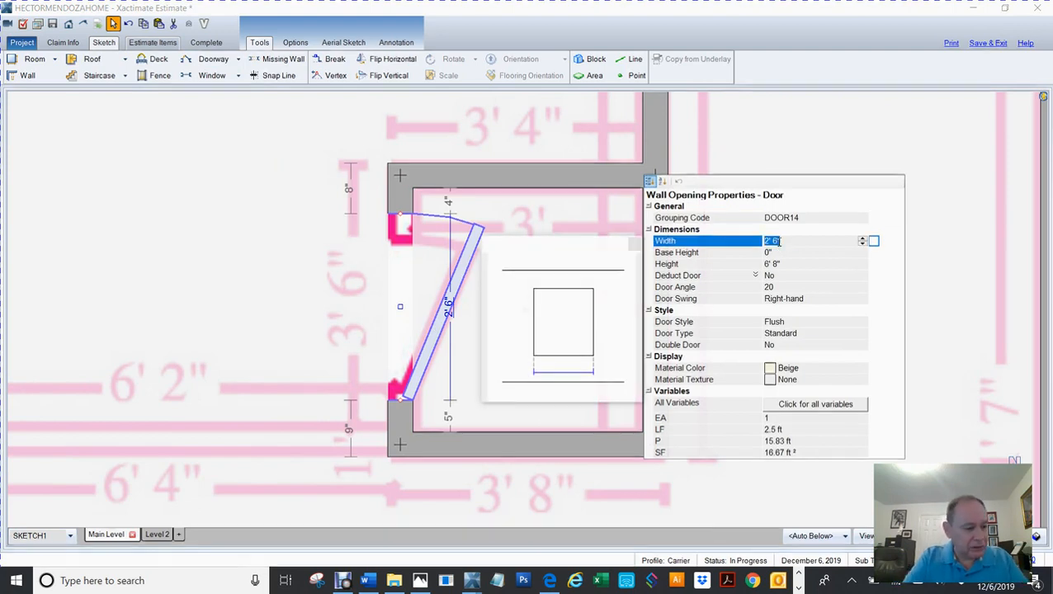
text(2)
key(Tab)
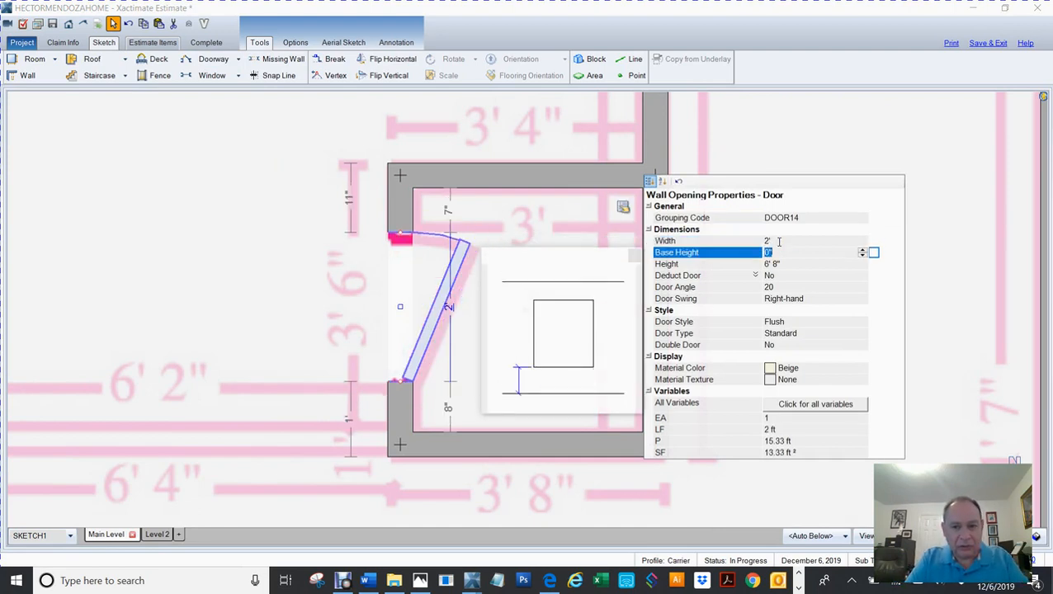
- Try to set the AC door's base height to 2.5, and go back to the sketch window
text(2.5)
key(Tab)
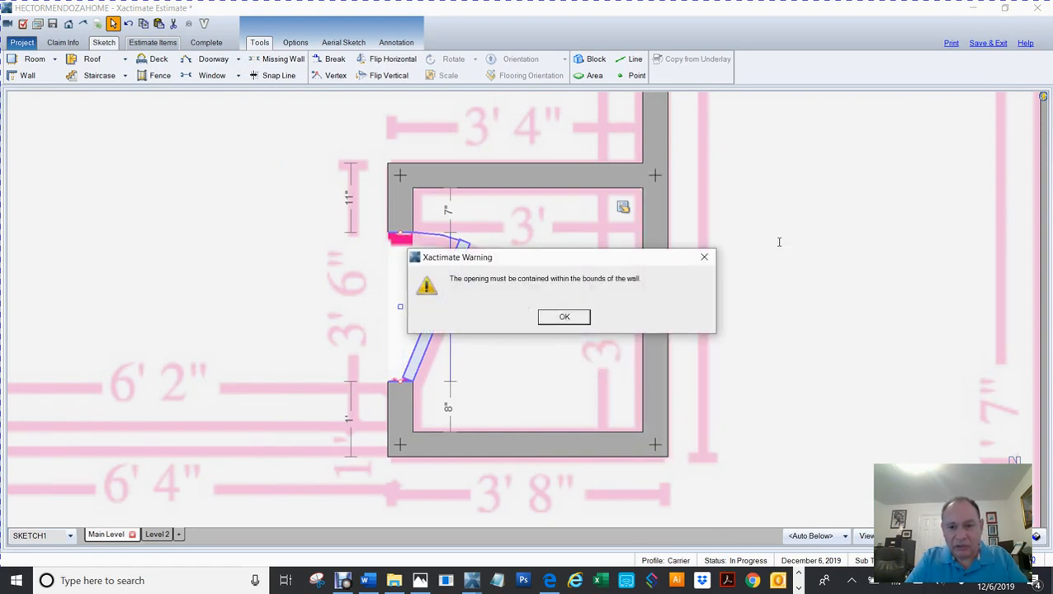
click(564, 317)
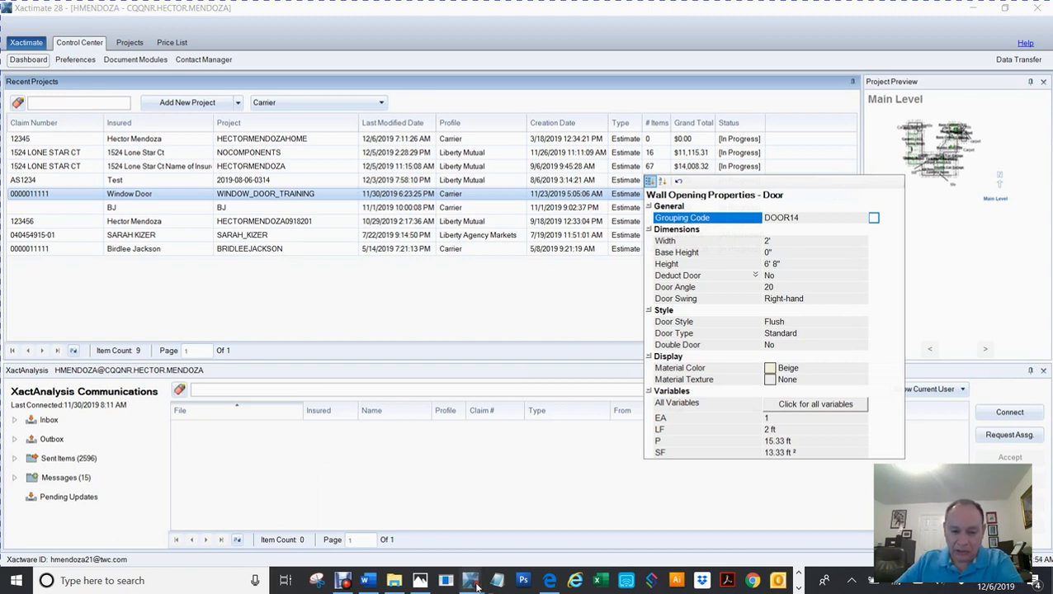
mouse_move(475, 586)
click(528, 523)
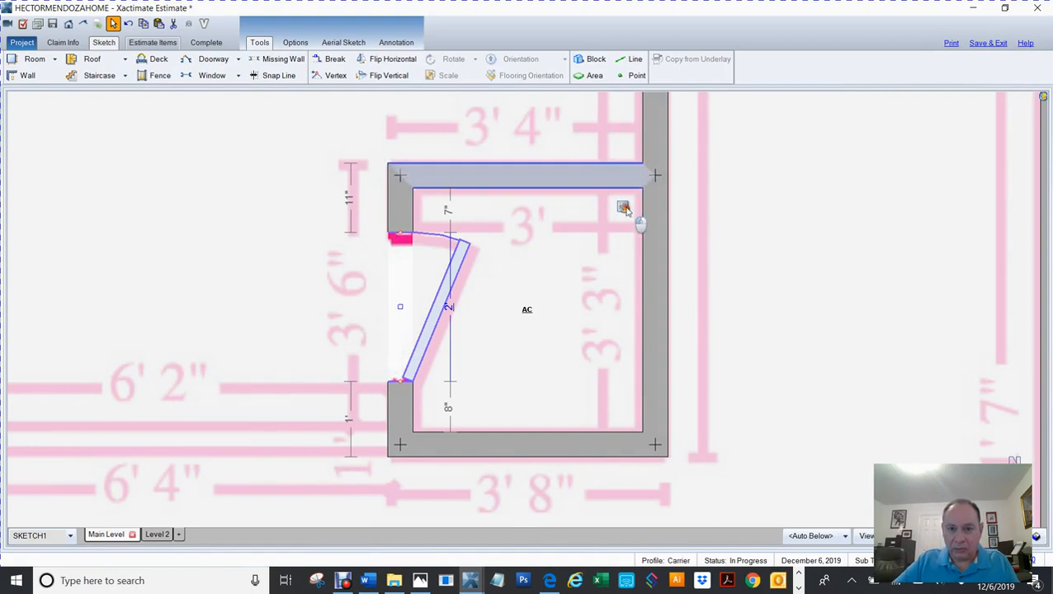
- Set the height of the AC room's door to 4' 10"
mouse_move(624, 208)
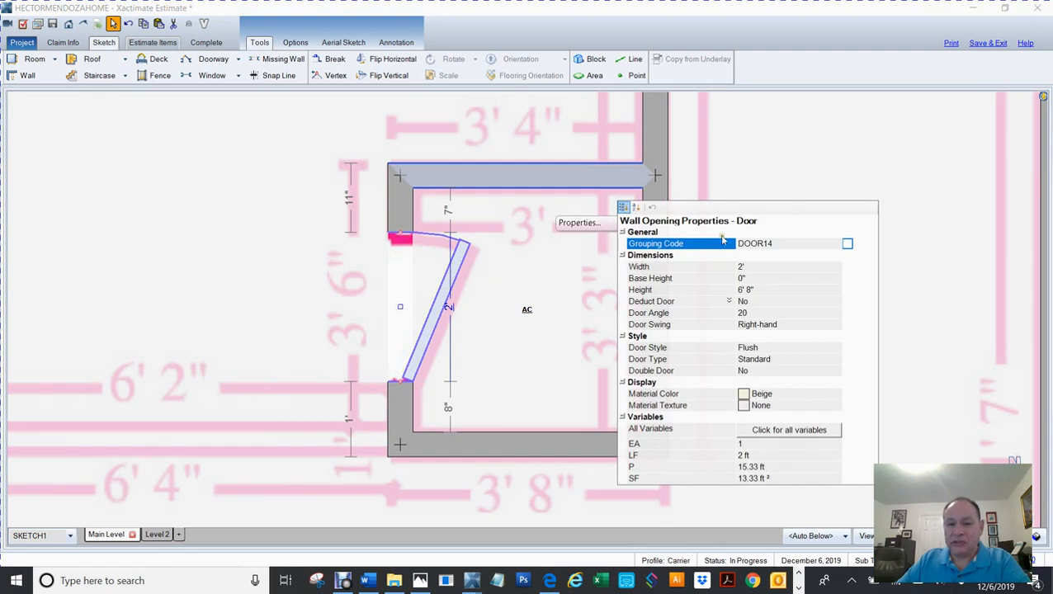
click(743, 282)
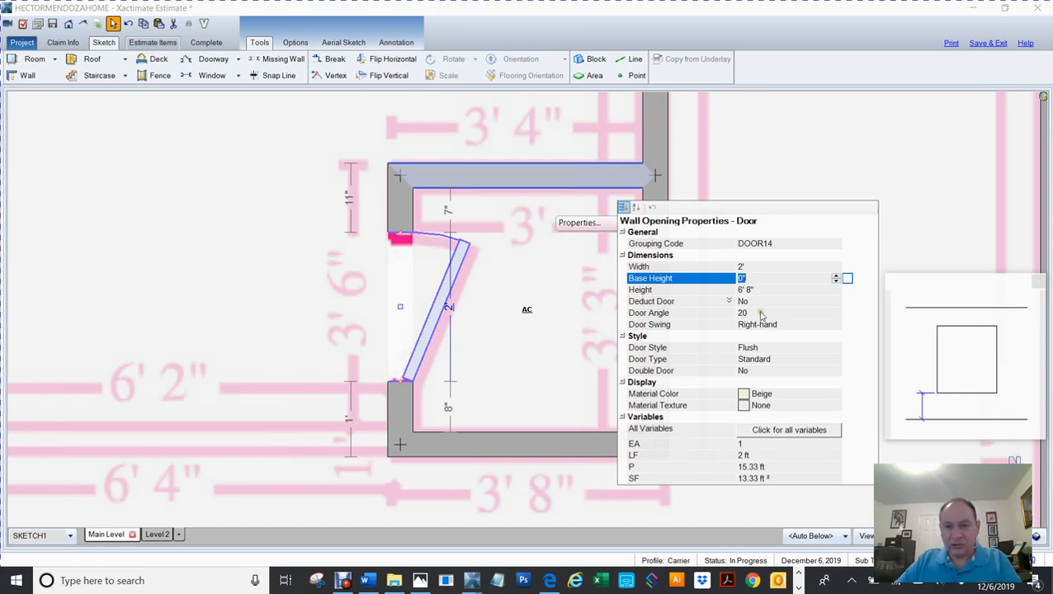
click(752, 290)
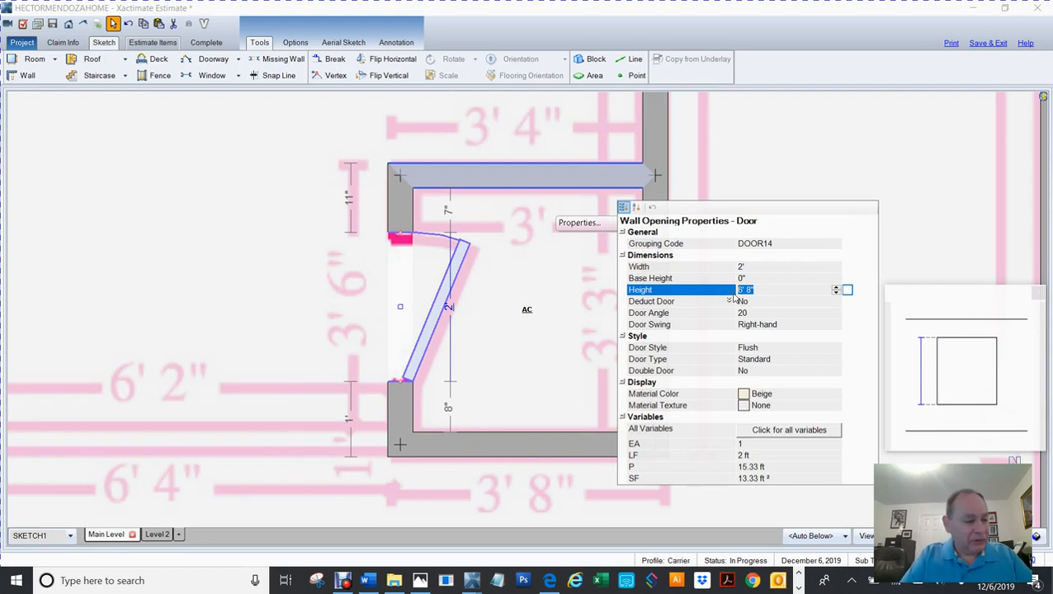
text(4')
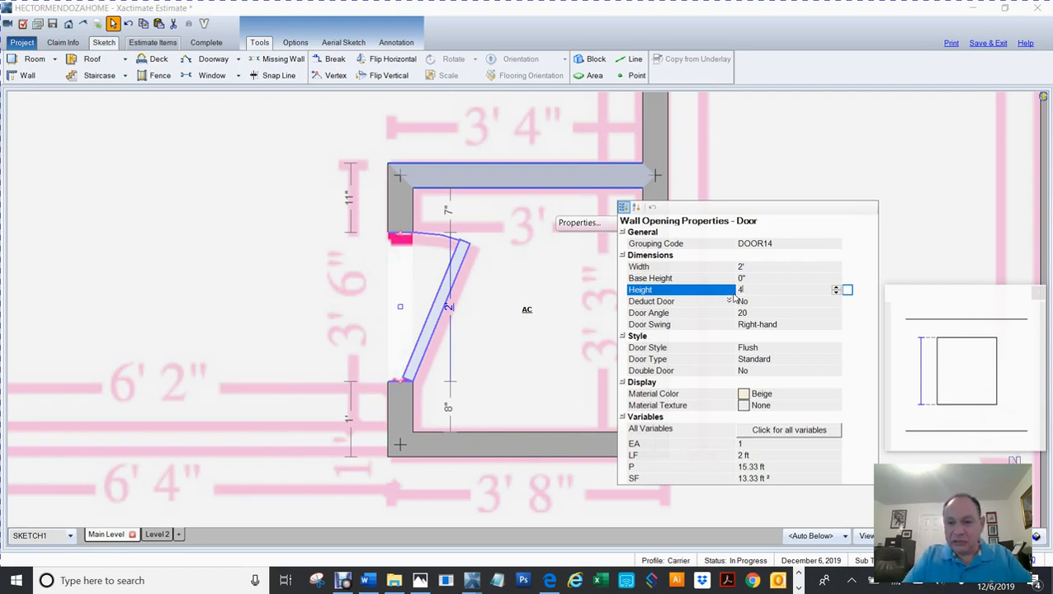
text( 10)
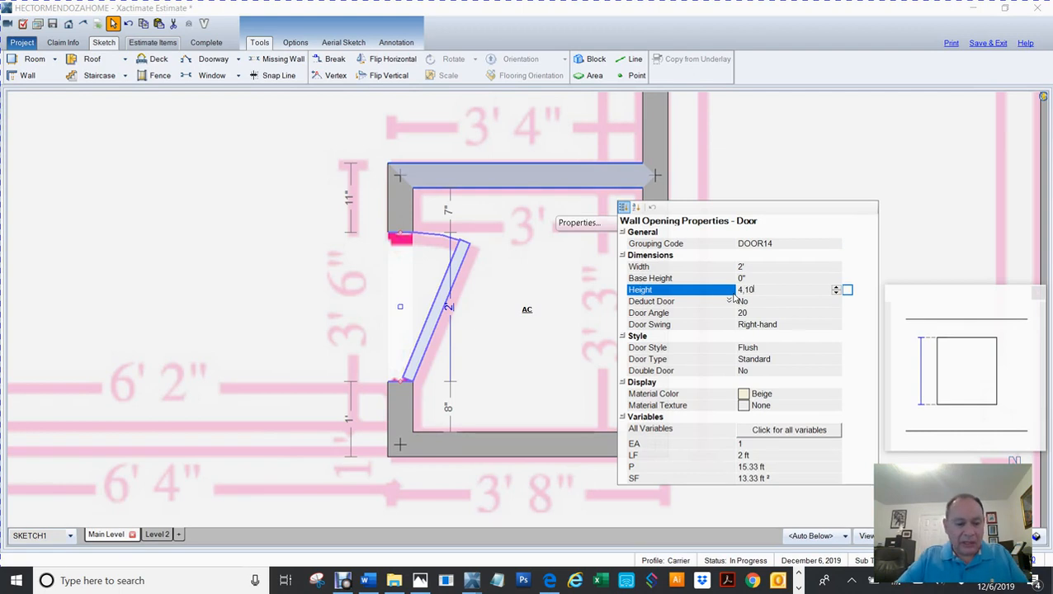
click(732, 300)
- Set the AC door's base height to 2' 6" and close its properties
click(743, 279)
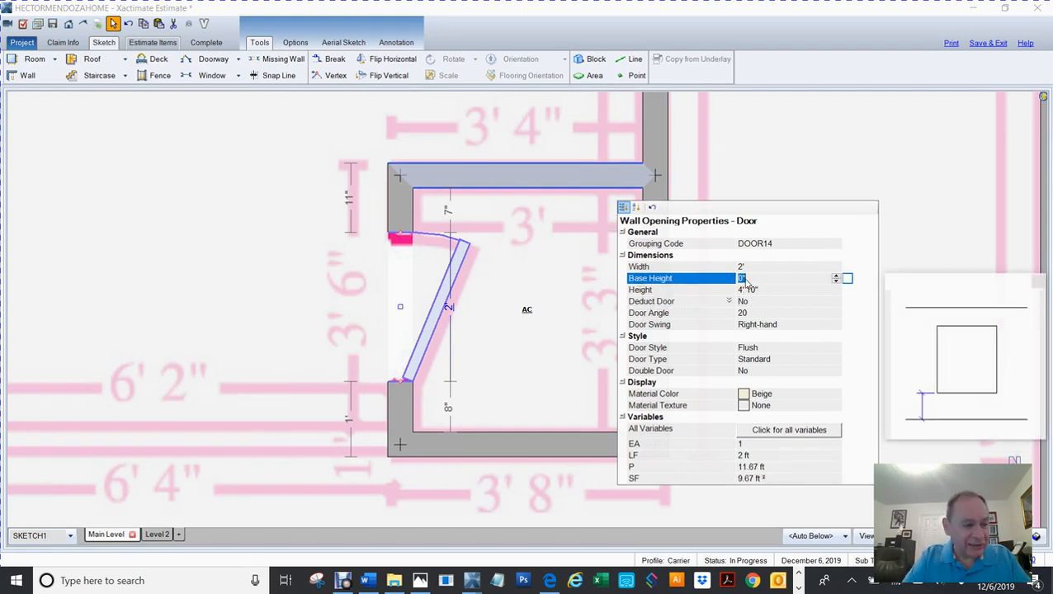
text(2' 6)
key(Return)
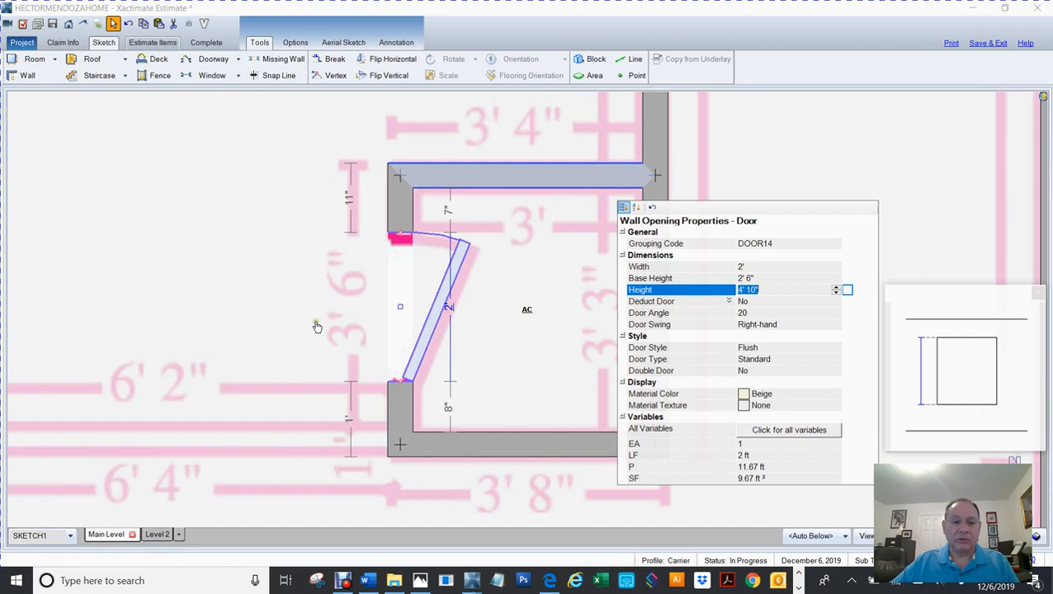
click(521, 321)
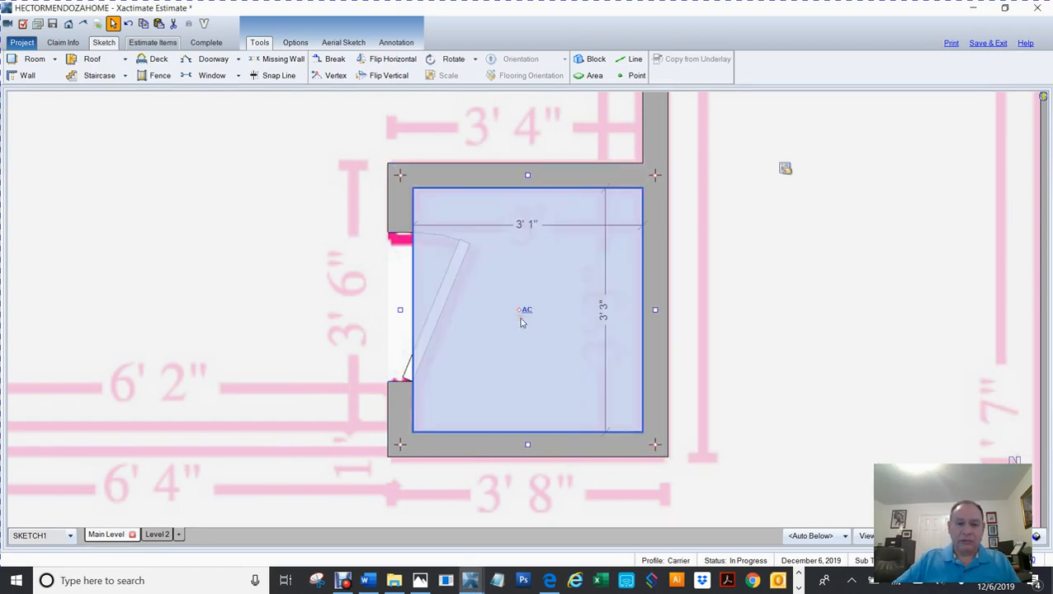
- Examine the AC room's raised doorway from several angles in the 3D view, and return to the floor plan
key(F9)
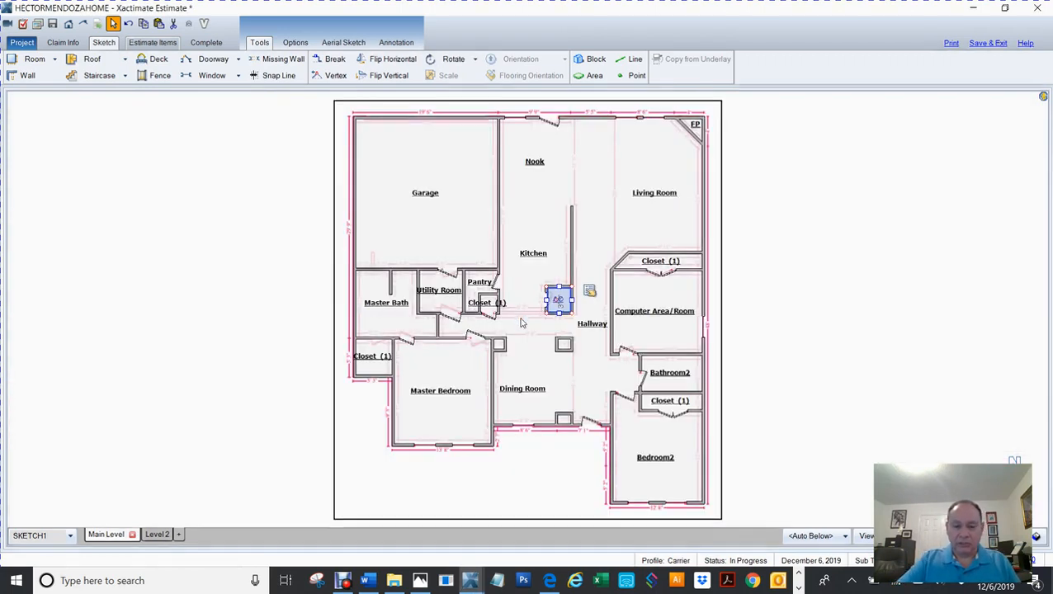
scroll(521, 322, up, 3)
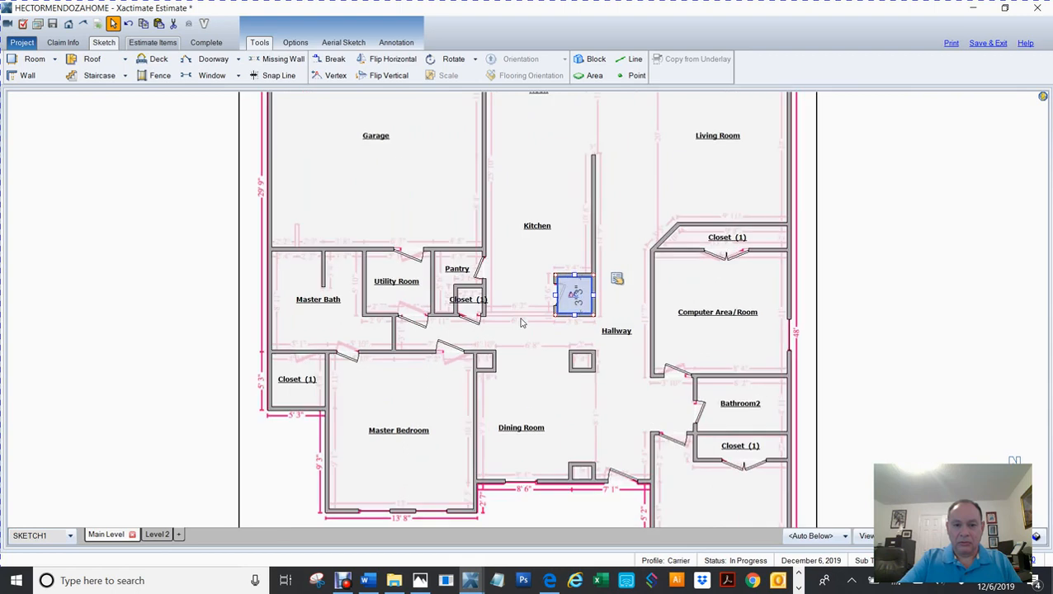
key(F12)
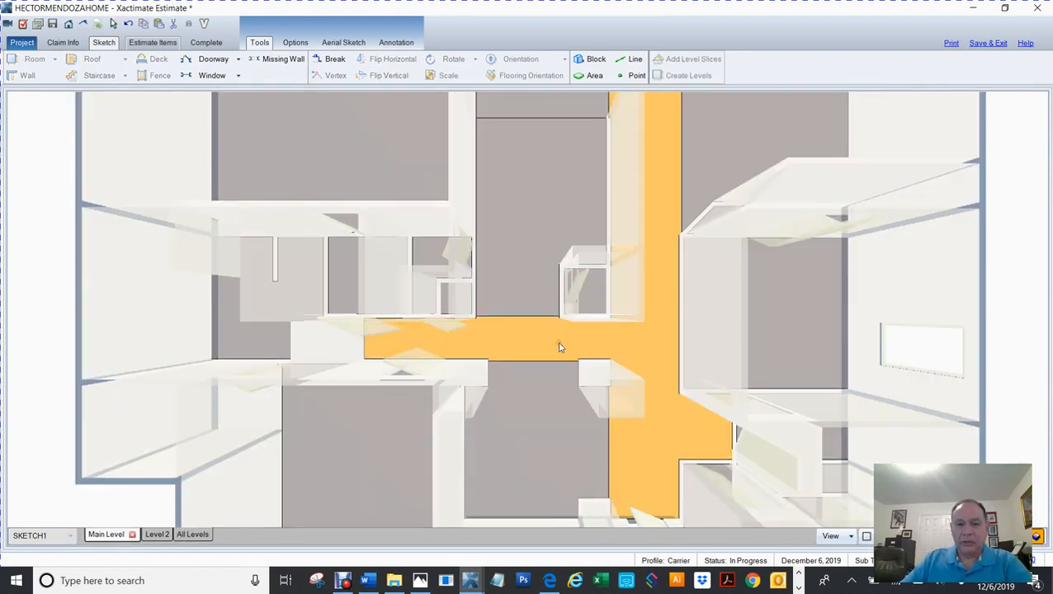
mouse_move(562, 354)
mouse_down()
mouse_move(706, 287)
mouse_move(724, 225)
mouse_up()
scroll(595, 250, up, 3)
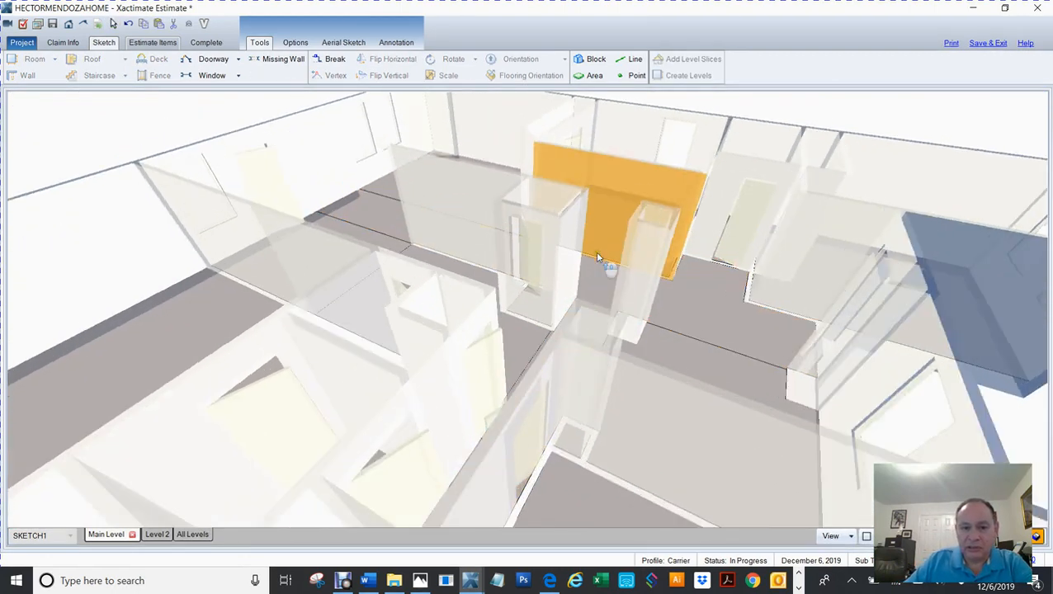
drag(558, 290, 599, 329)
scroll(600, 329, up, 5)
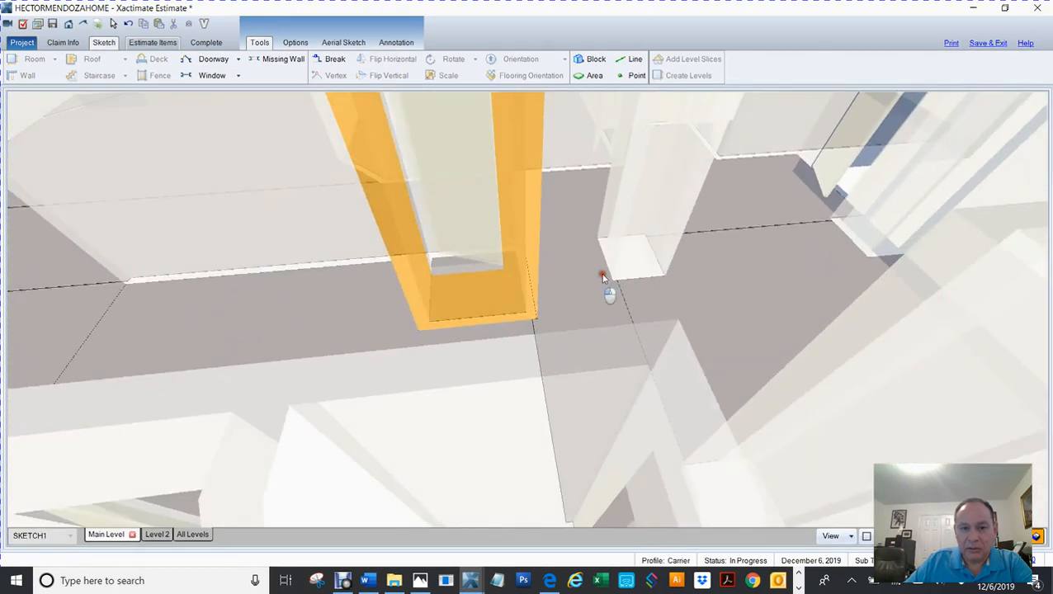
drag(603, 276, 381, 303)
scroll(652, 333, down, 1)
scroll(639, 333, down, 3)
drag(586, 329, 703, 310)
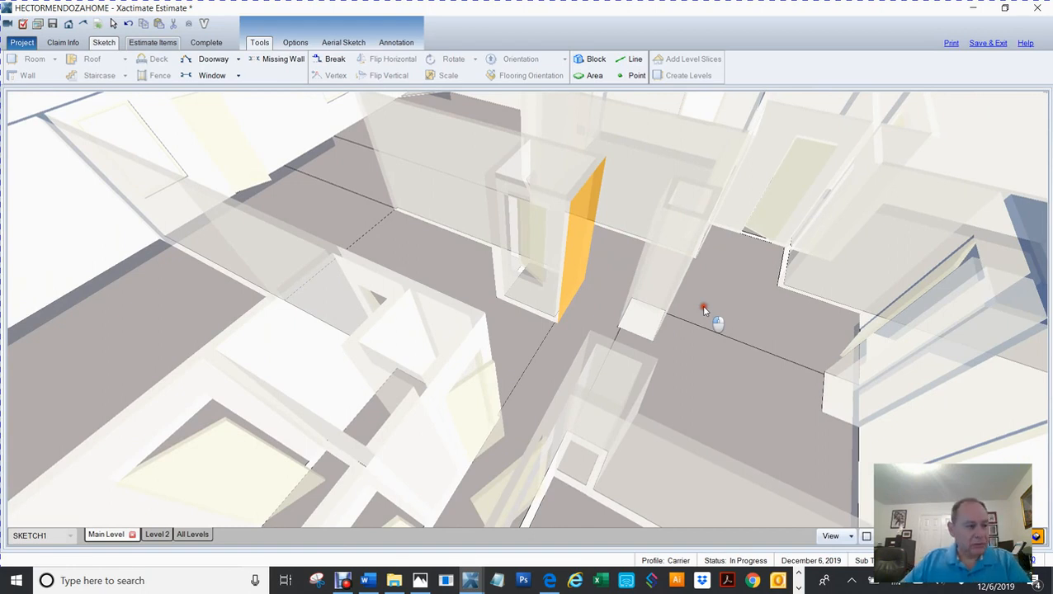
mouse_move(704, 309)
mouse_down()
mouse_move(718, 300)
mouse_move(738, 318)
mouse_up()
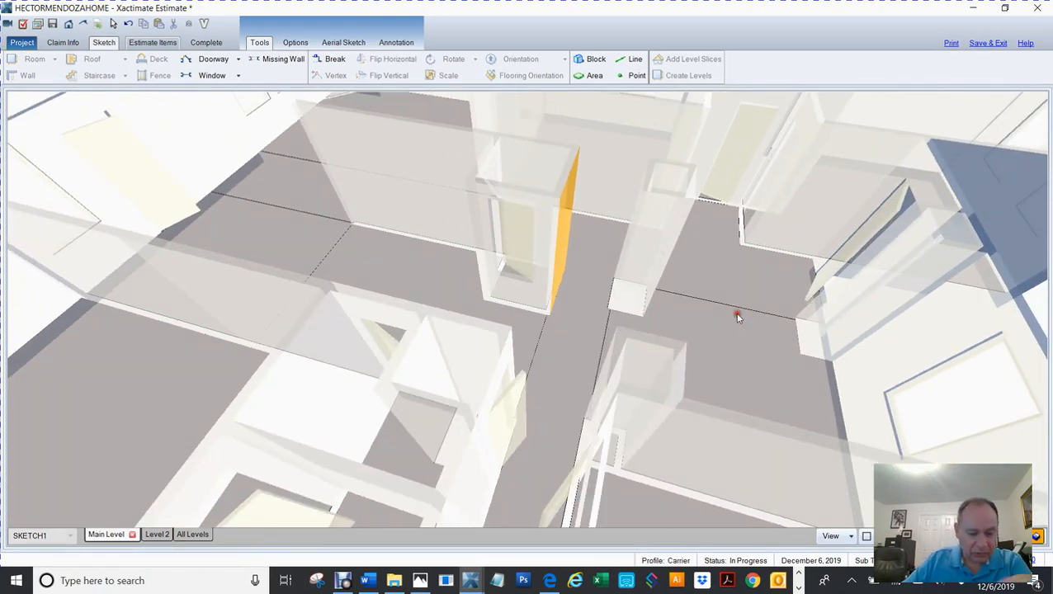
click(738, 318)
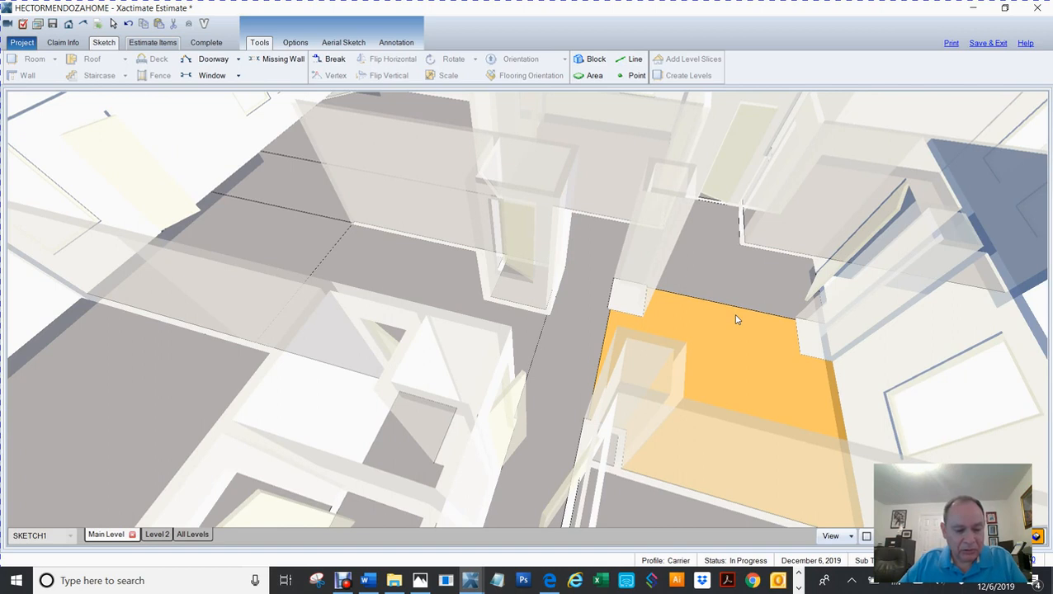
key(F8)
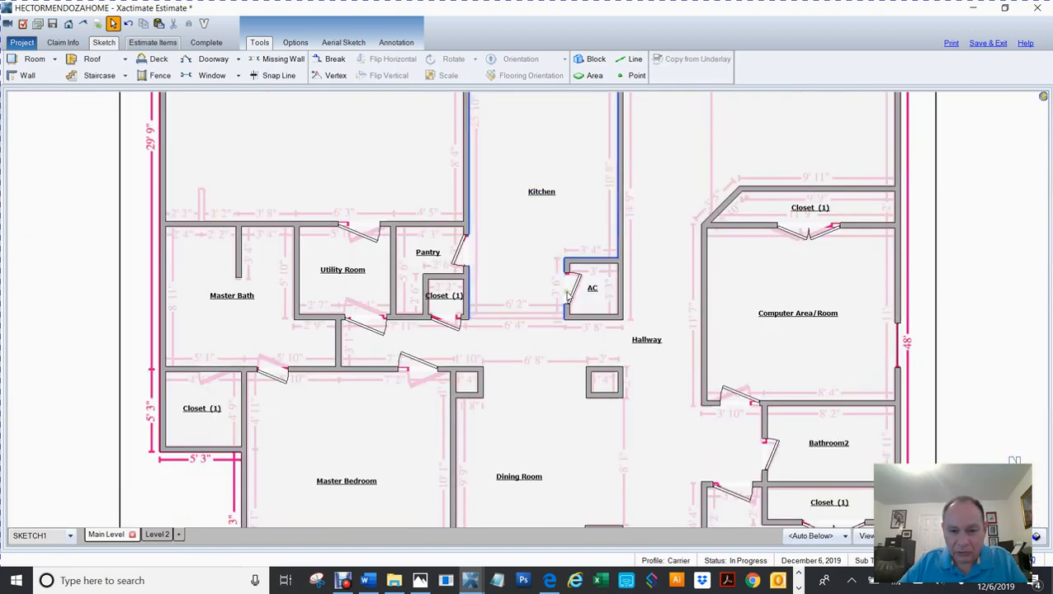
- Reset the AC door's base height to 0 and set its height to 5'
click(615, 276)
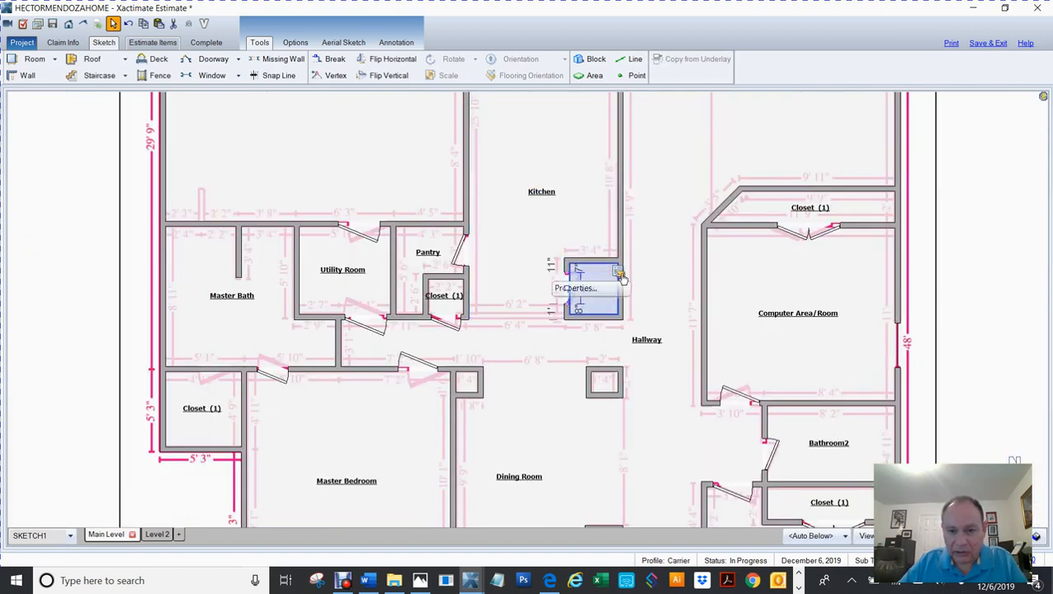
click(619, 273)
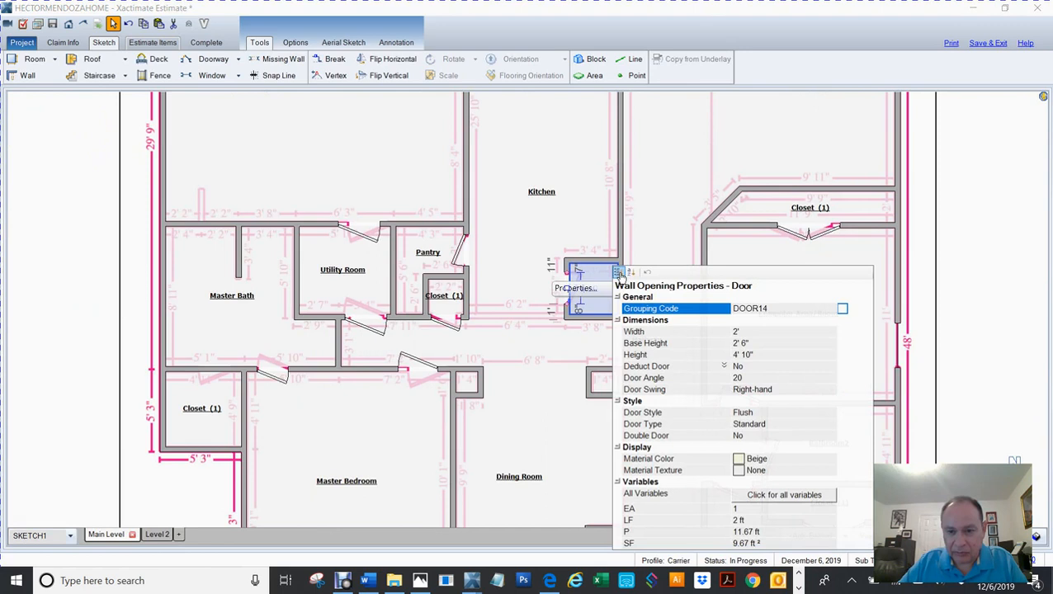
click(751, 344)
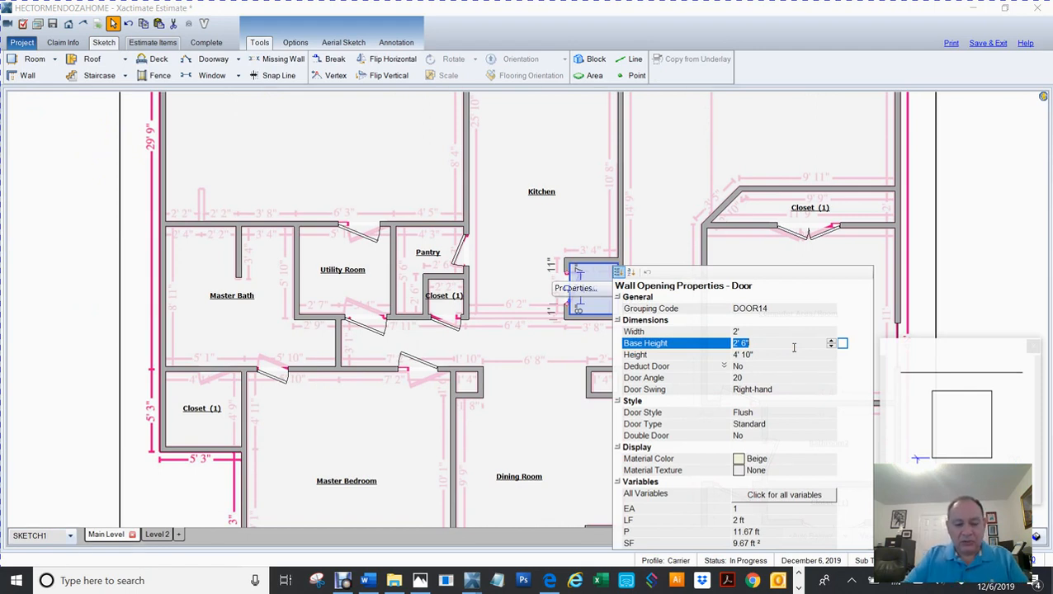
text(0)
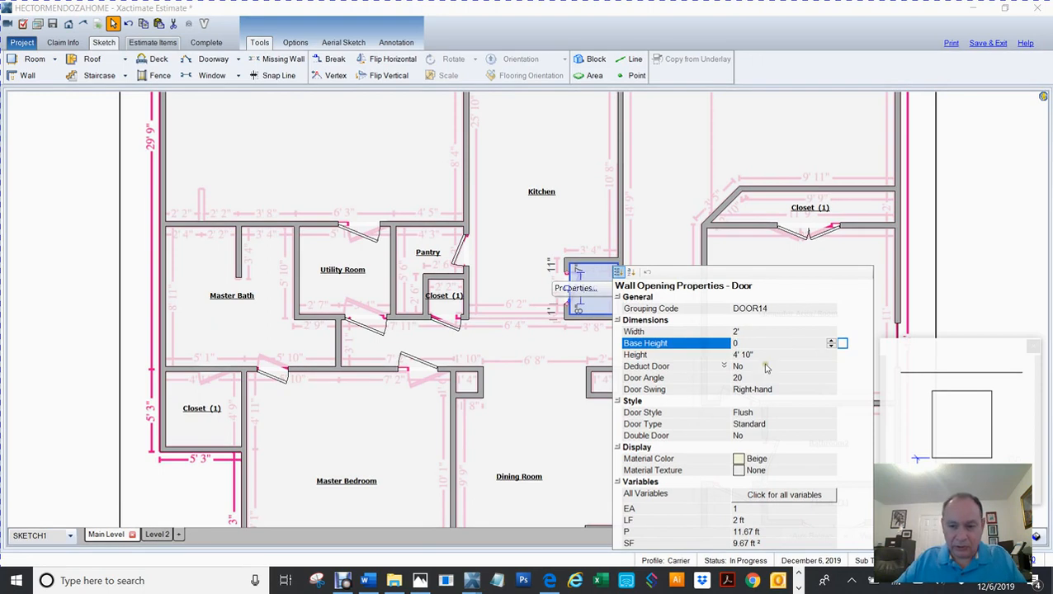
click(766, 355)
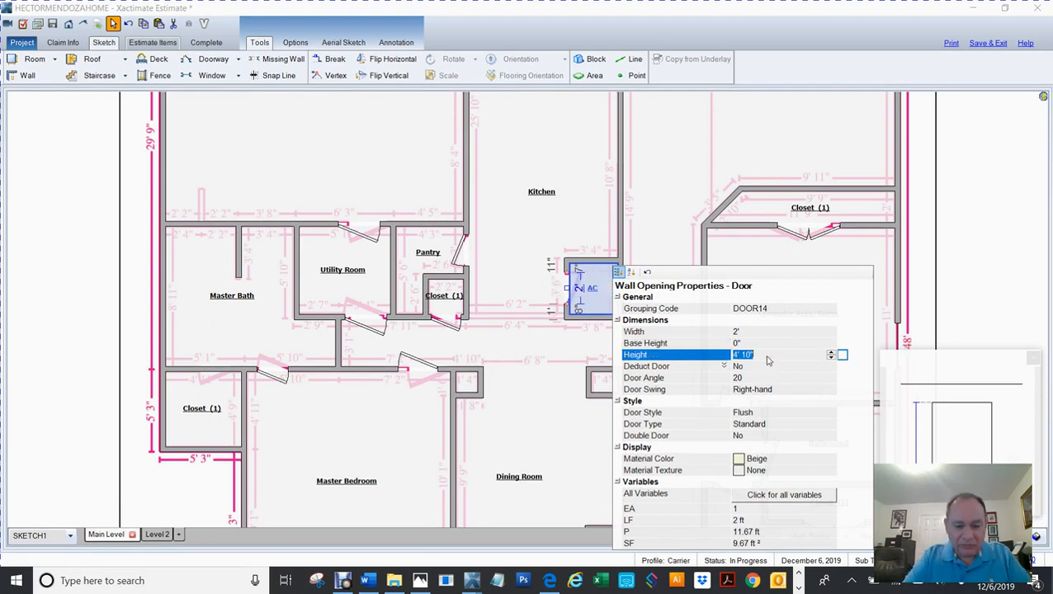
text(5)
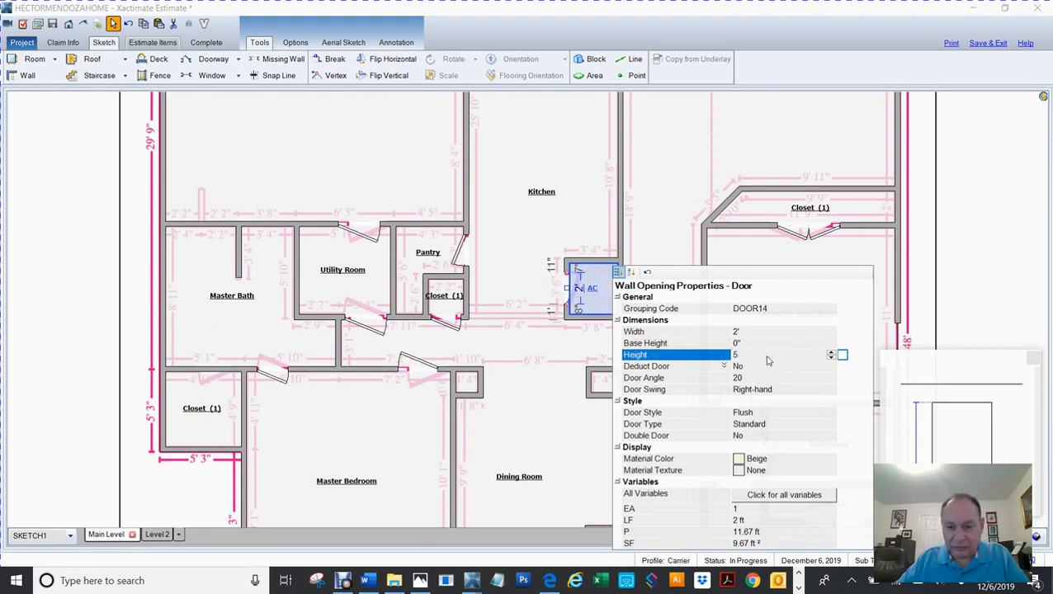
- Set the AC door's base height to 2' 2" and close its properties
click(739, 345)
text(2.2)
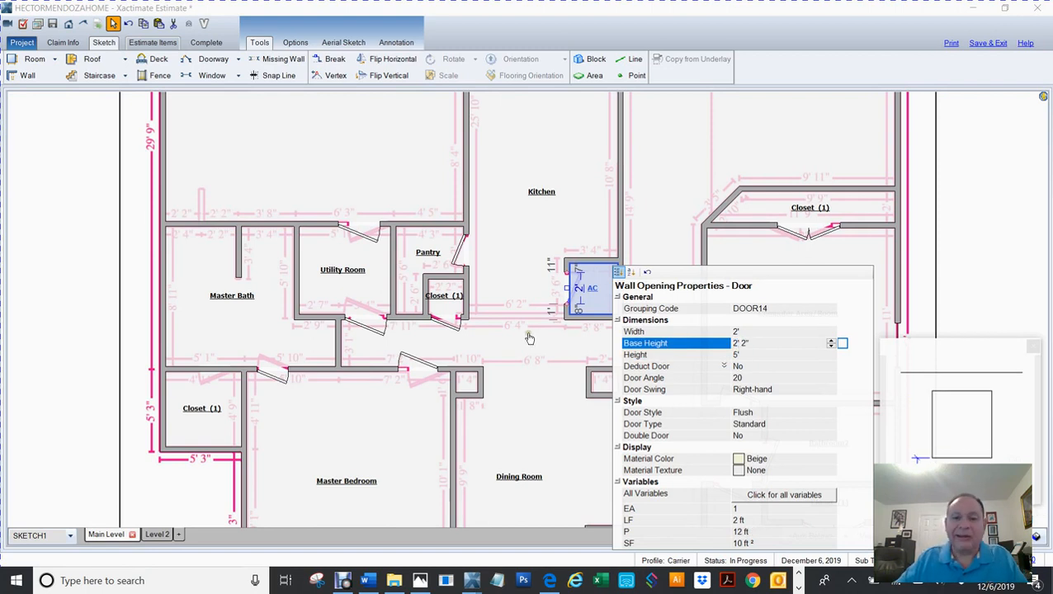
click(527, 339)
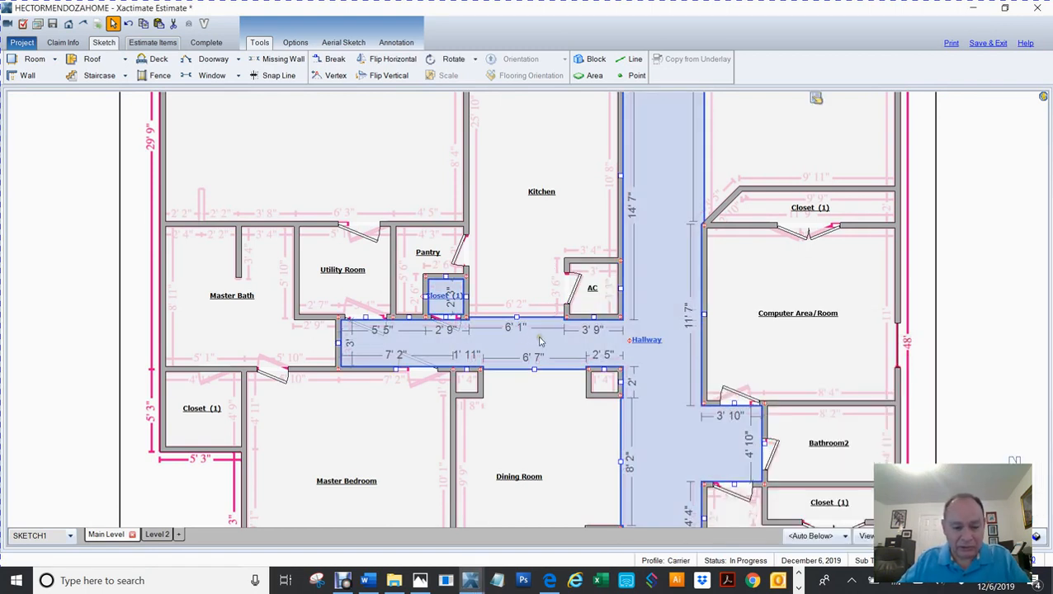
click(540, 330)
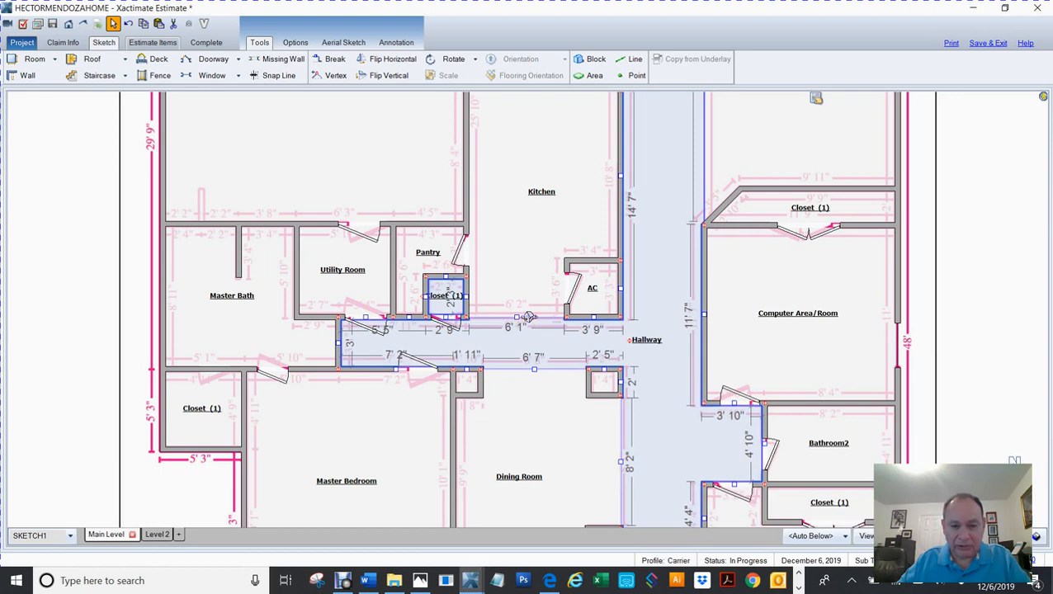
- Check the AC room's adjusted doorway in the 3D view, and return to the floor plan
key(F8)
mouse_move(563, 345)
mouse_down()
mouse_move(678, 274)
mouse_move(716, 217)
mouse_up()
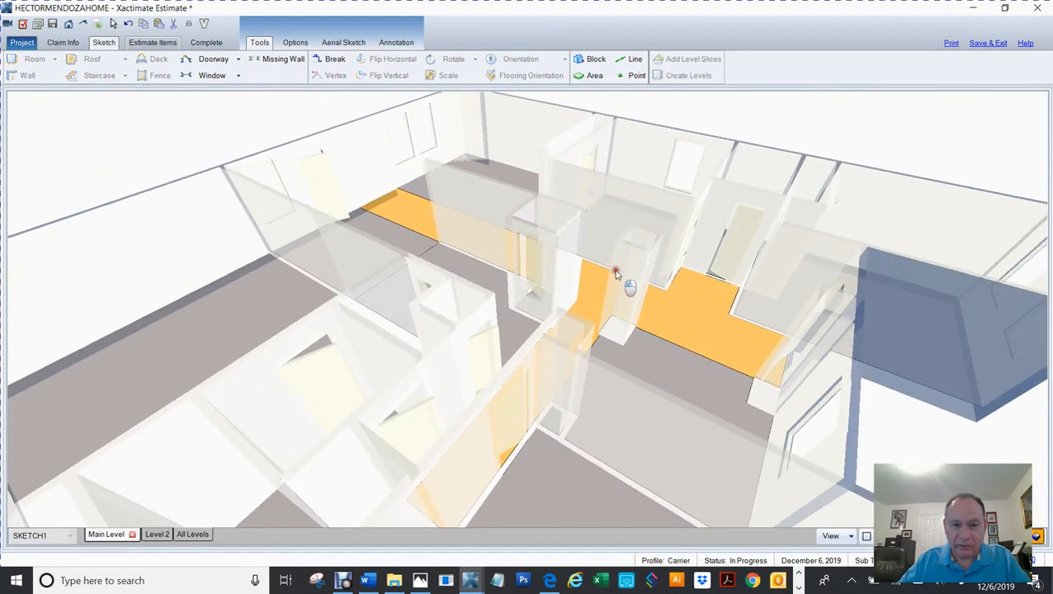
scroll(569, 299, up, 3)
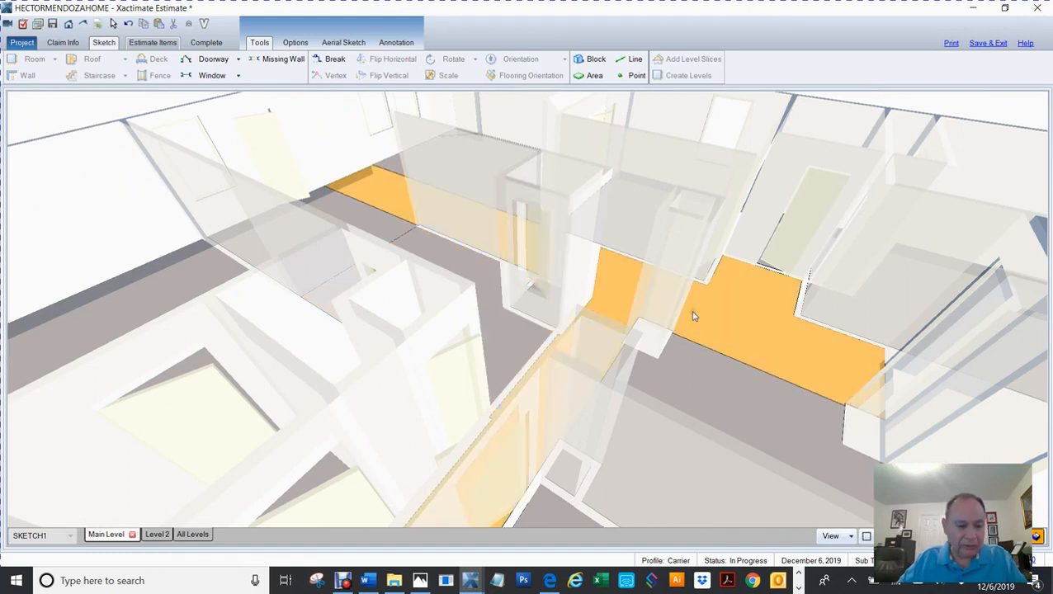
key(F6)
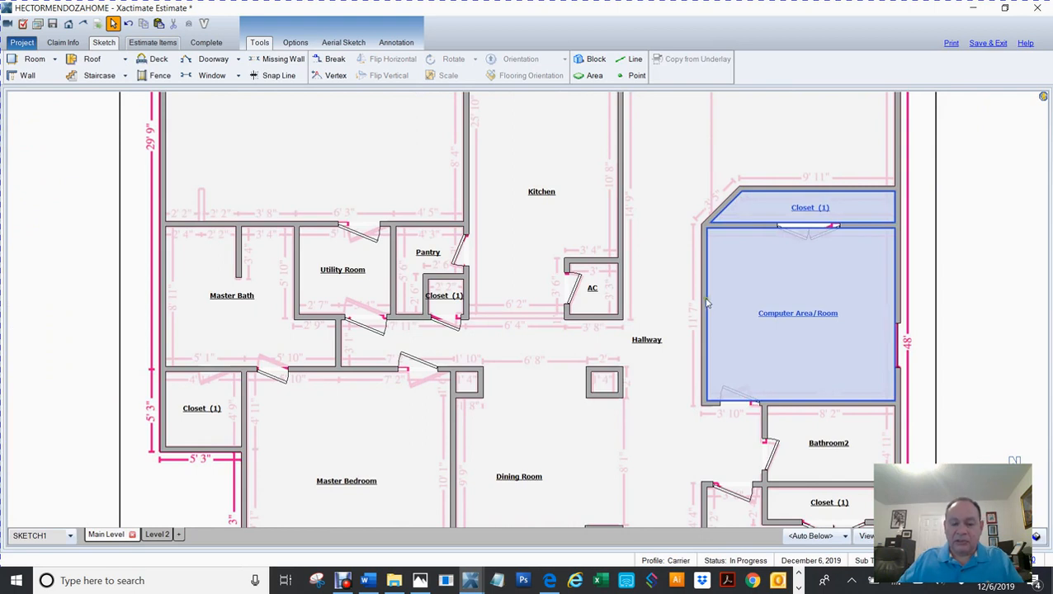
- Place a 2' door in the wall between the Master Bath and its closet
scroll(699, 305, down, 1)
scroll(700, 305, down, 2)
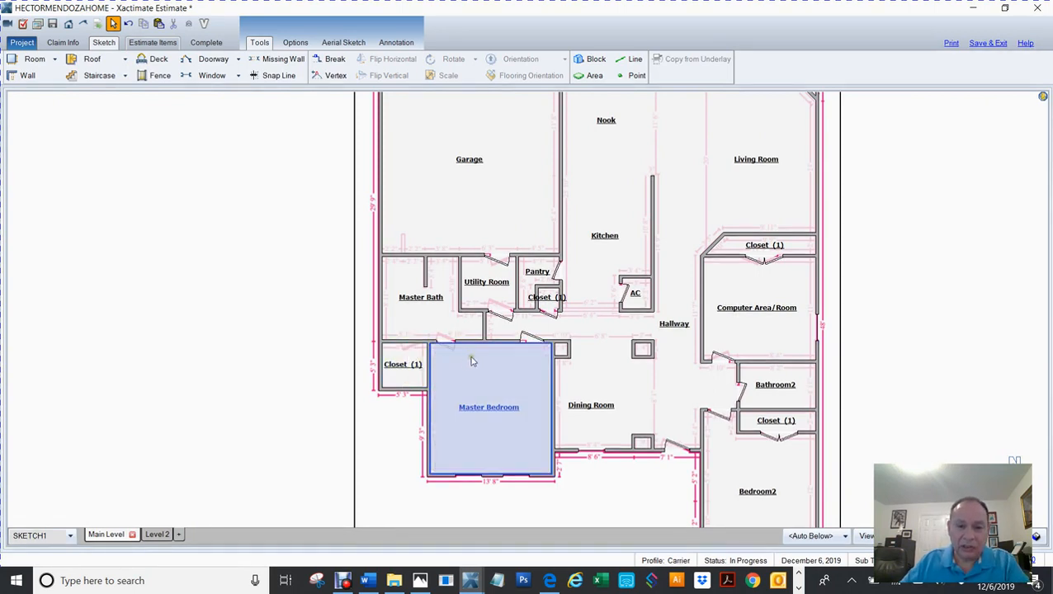
click(743, 394)
key(Escape)
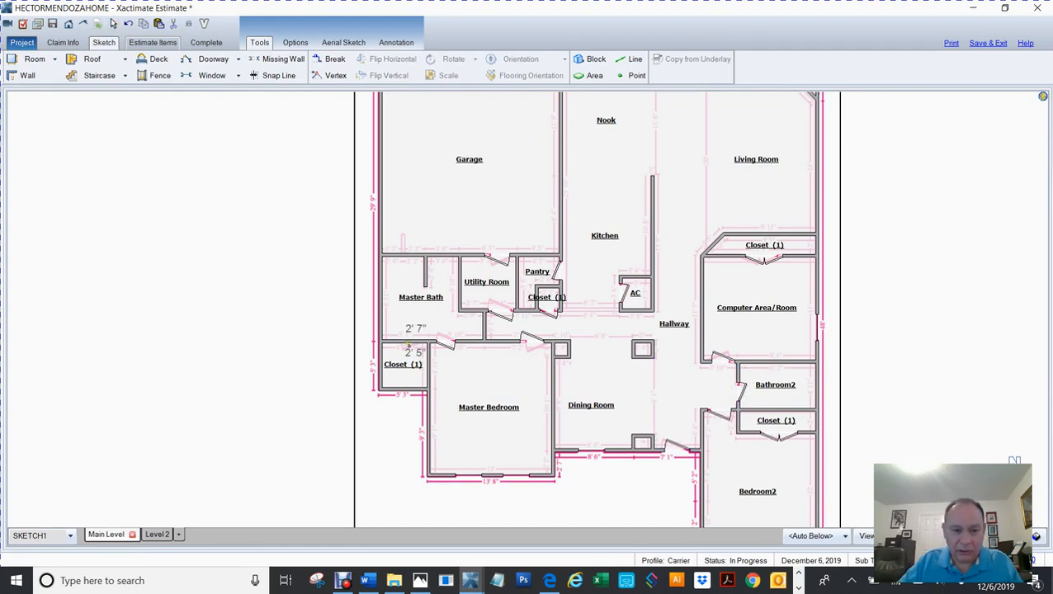
click(537, 458)
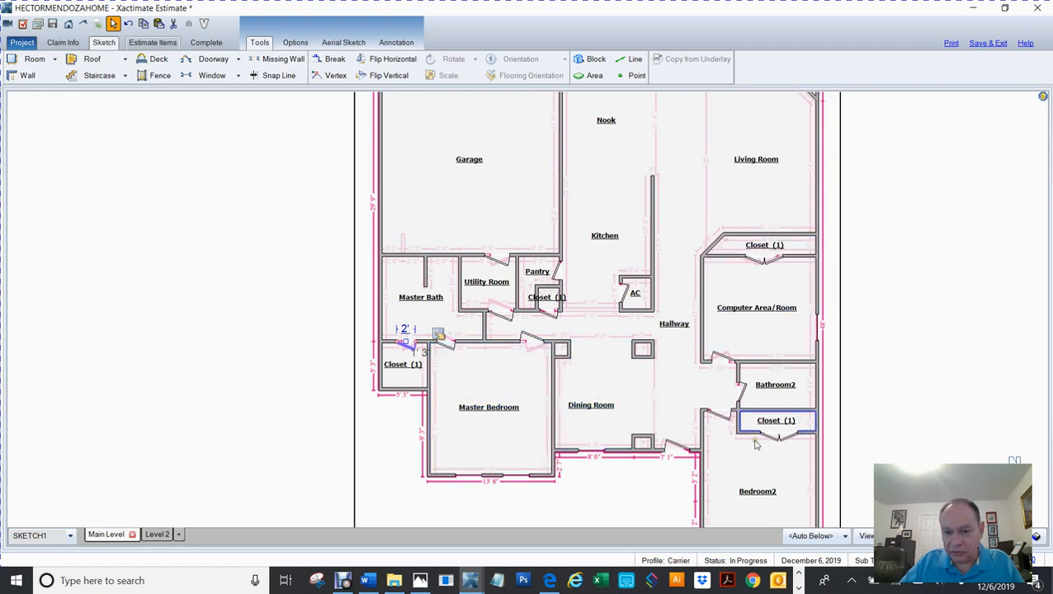
key(space)
- Draw an overhead door about 16' 5" wide in the Garage's exterior wall opposite the Utility Room
drag(615, 333, 625, 384)
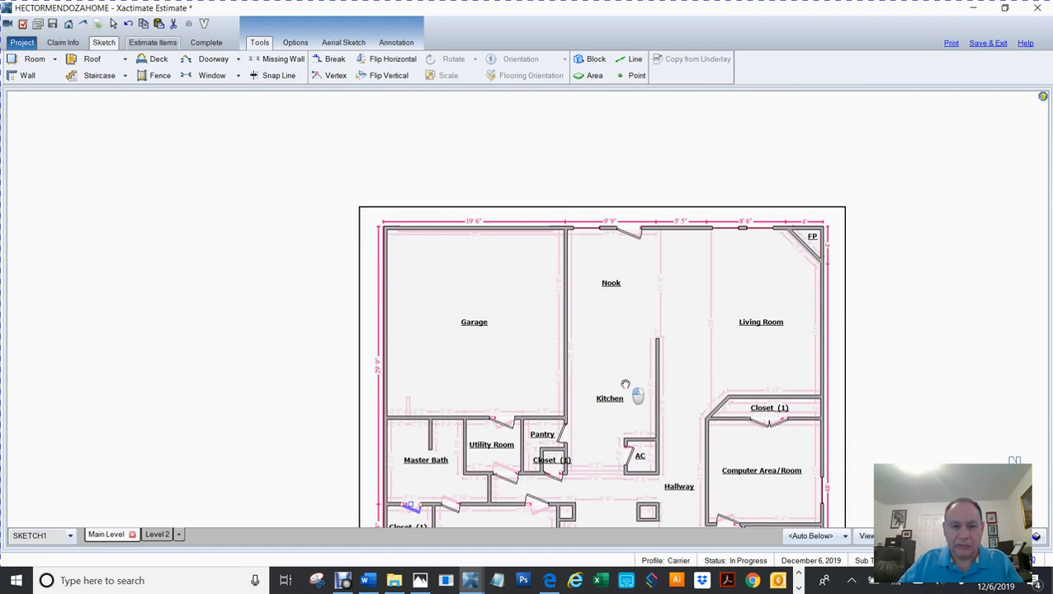
key(space)
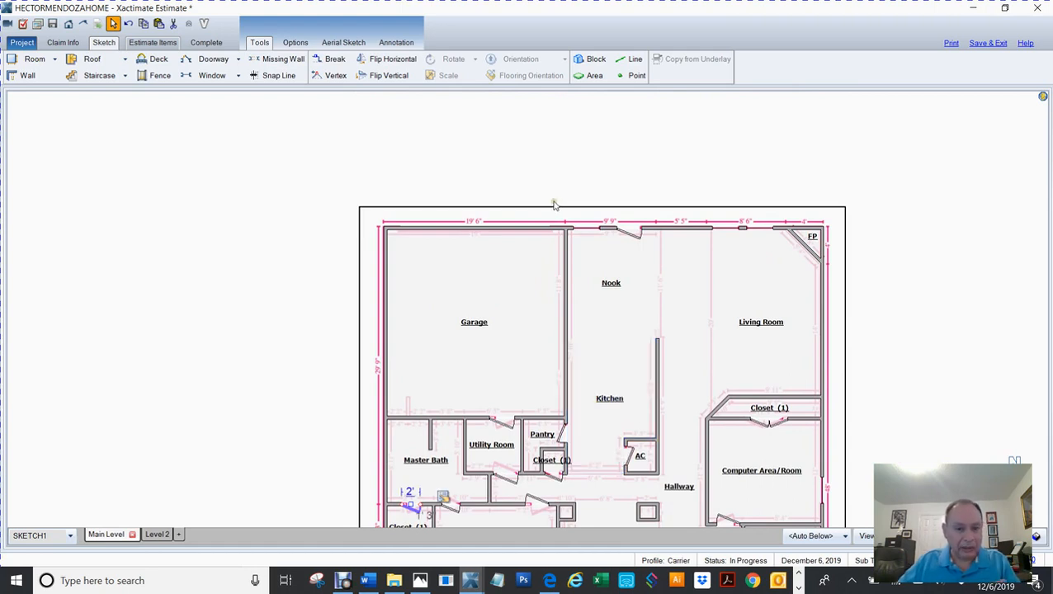
key(d)
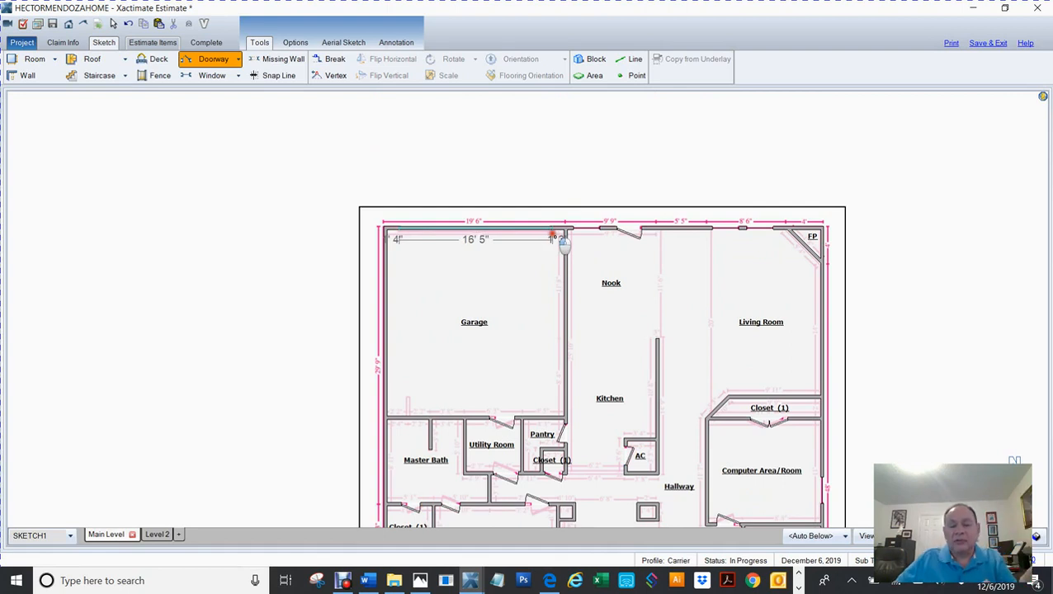
click(562, 240)
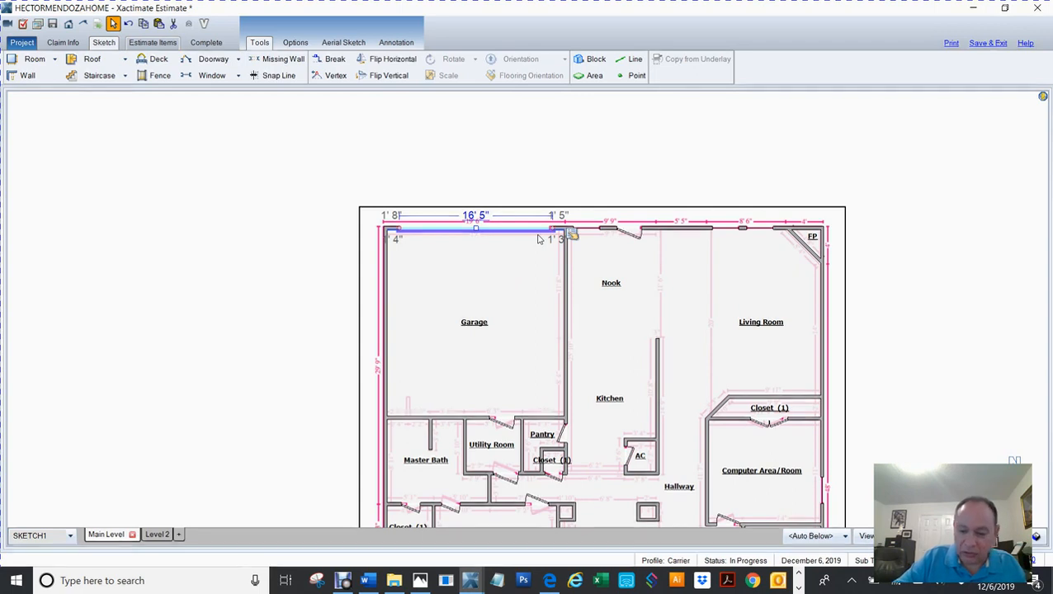
- Set the garage overhead door's width to 16' and close its properties
key(Return)
key(Down)
key(Down)
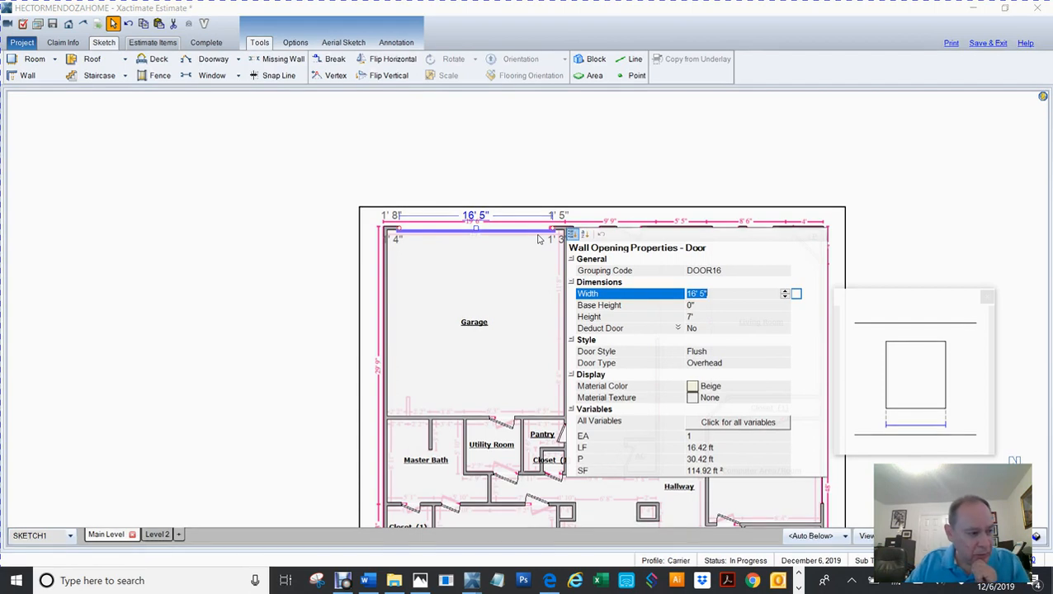
text(16)
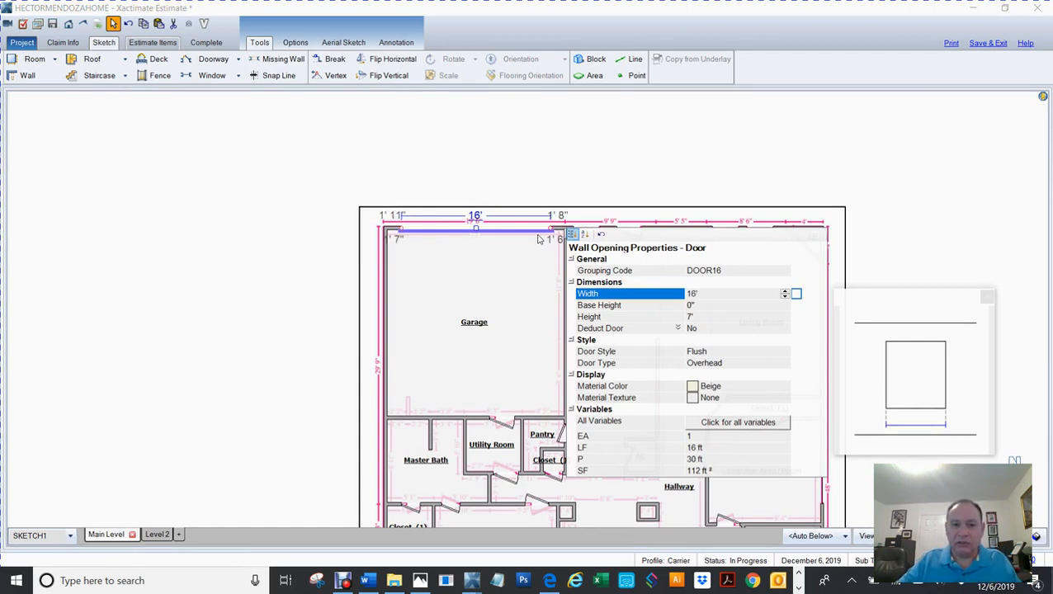
key(Return)
click(274, 197)
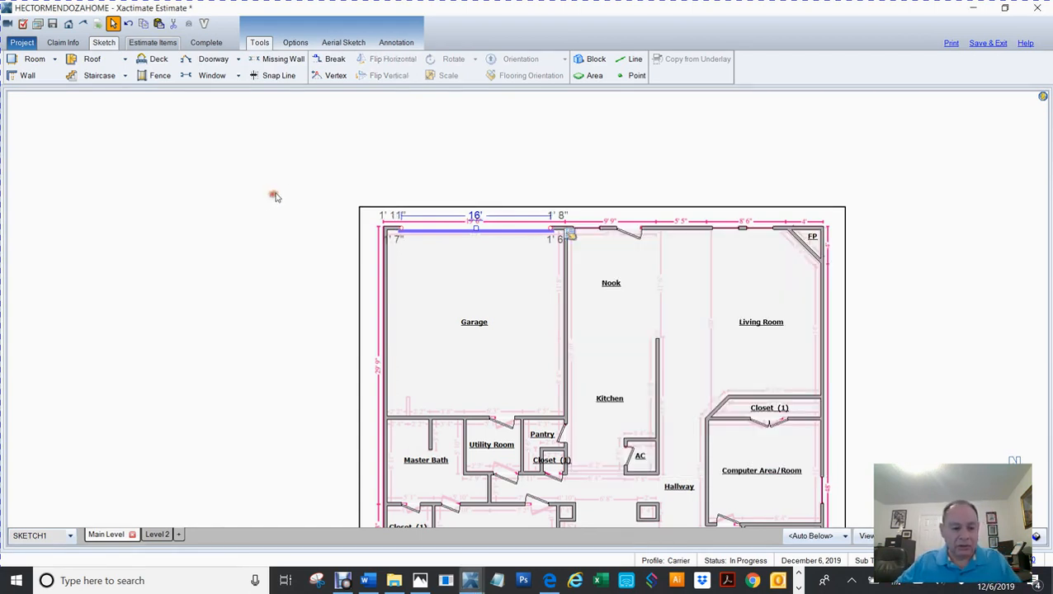
- Inspect the whole house with the new garage door in the 3D view, and return to the floor plan
scroll(293, 207, down, 2)
scroll(608, 298, down, 1)
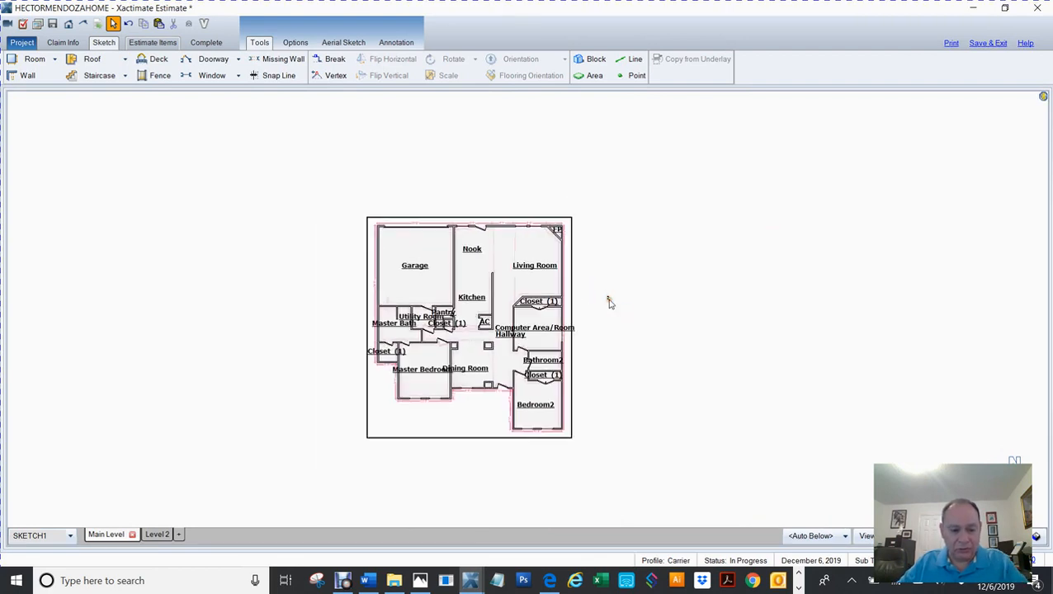
key(F8)
mouse_move(421, 408)
mouse_down()
mouse_move(618, 299)
mouse_move(700, 183)
mouse_move(669, 298)
mouse_move(404, 329)
mouse_move(394, 220)
mouse_up()
drag(635, 392, 375, 364)
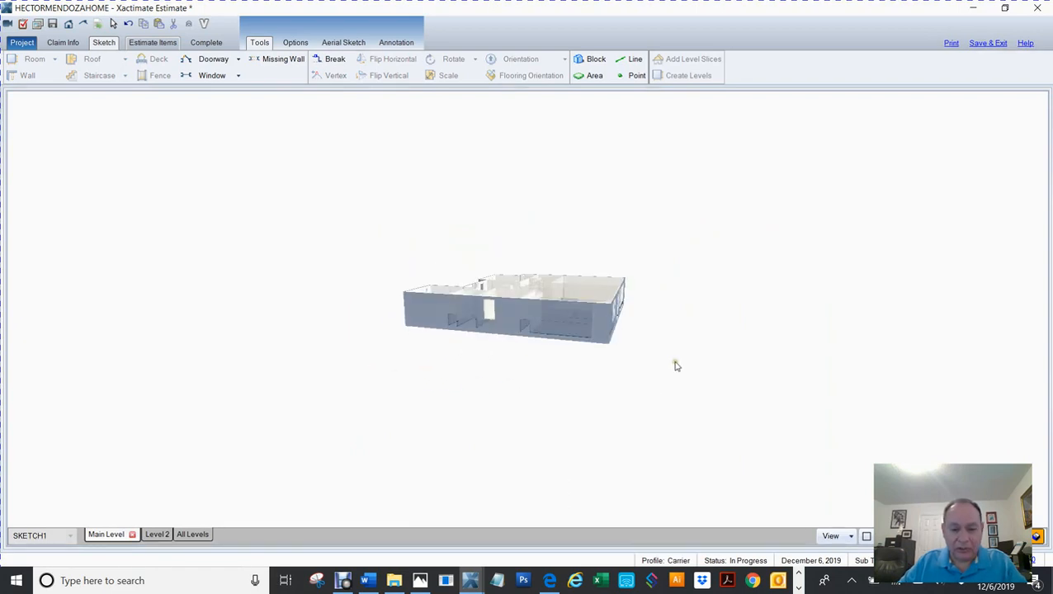
key(F8)
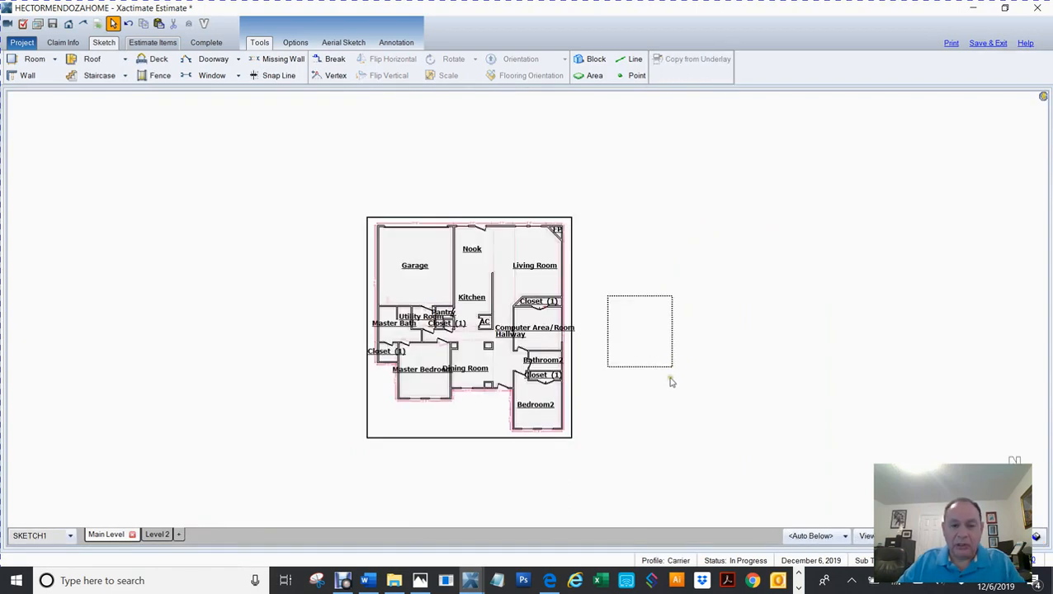
- Reverse the hinge side of the Computer Area/Room's hallway door and slide the door about 4" away from Bathroom2 to match the underlay
scroll(668, 391, up, 2)
scroll(668, 391, up, 2)
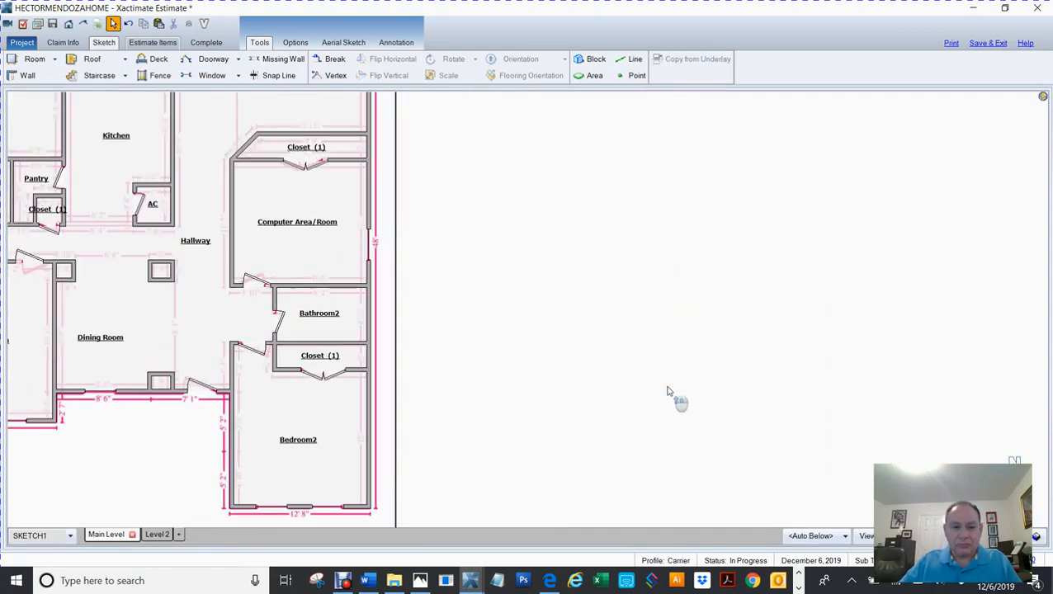
drag(477, 352, 766, 240)
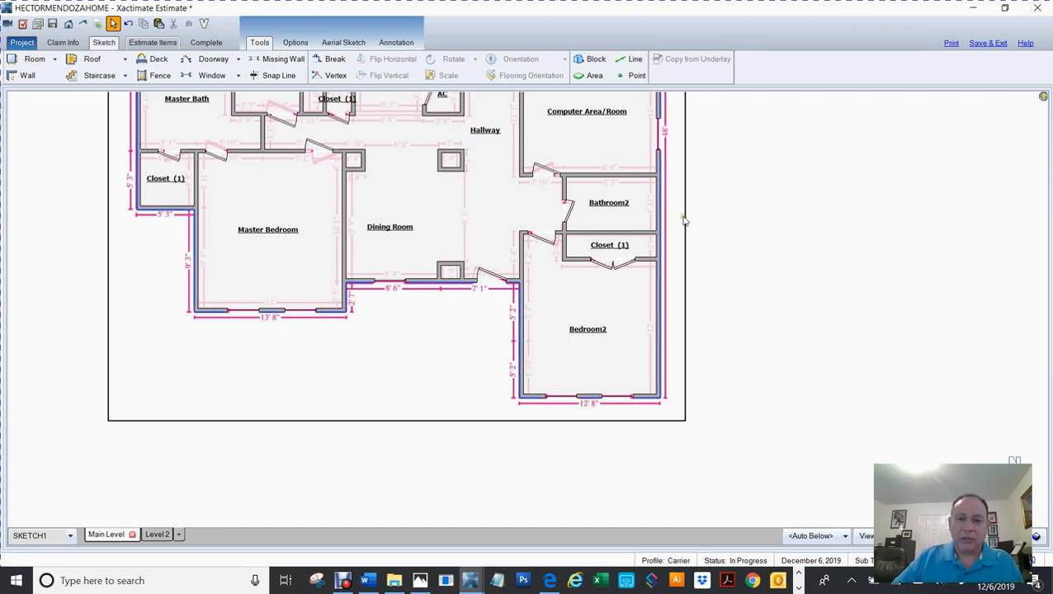
drag(742, 258, 756, 362)
scroll(764, 371, up, 3)
scroll(757, 366, up, 1)
drag(289, 193, 655, 346)
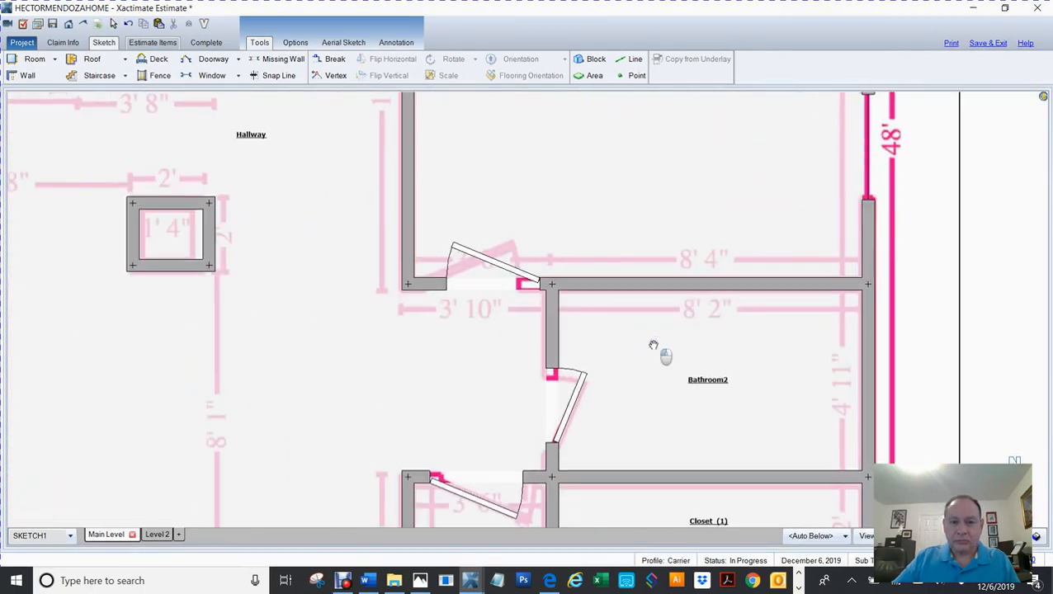
click(575, 350)
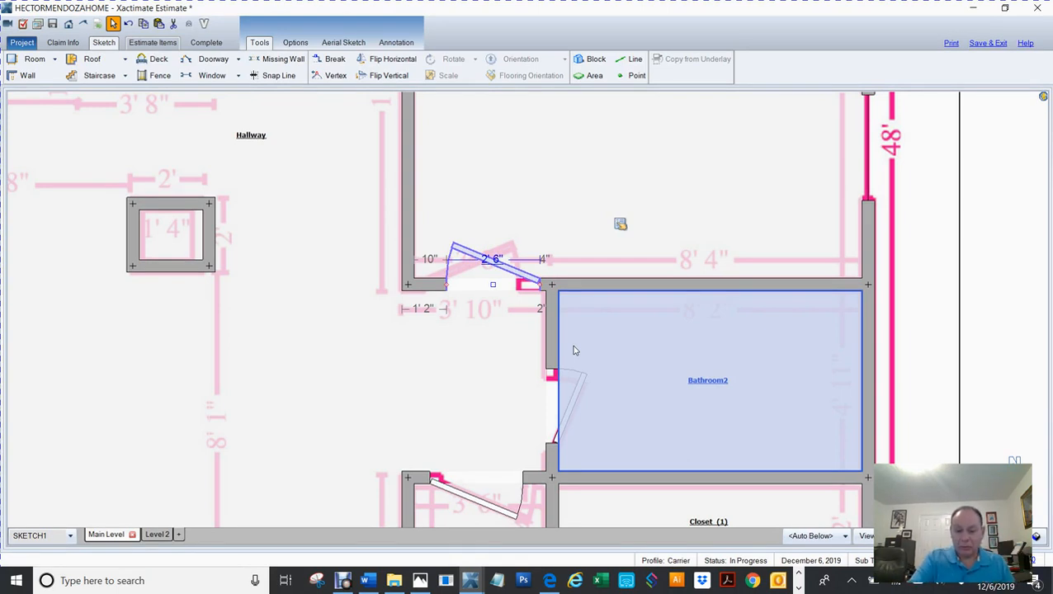
key(space)
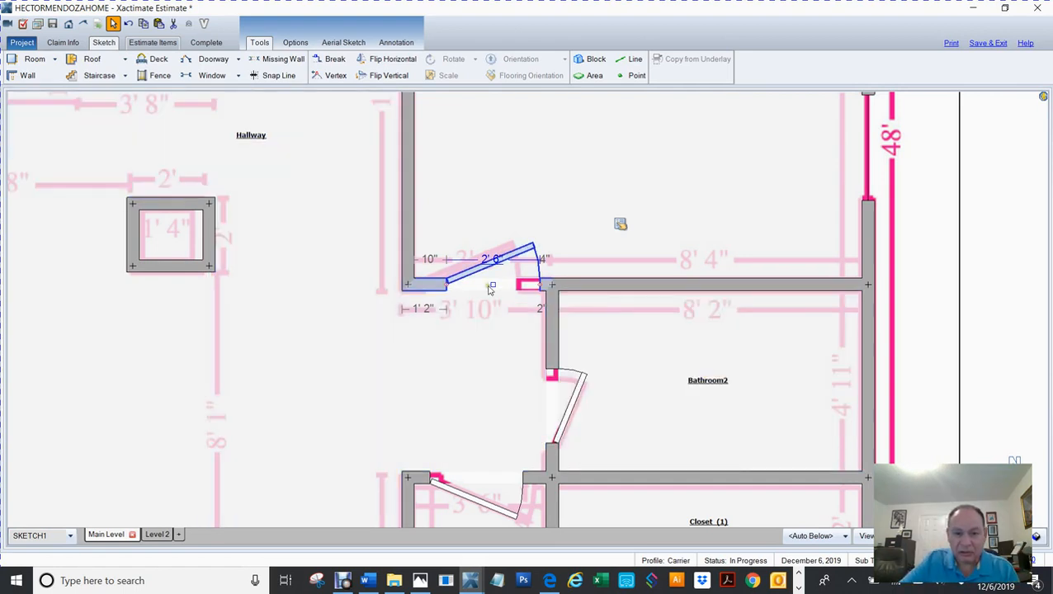
drag(493, 285, 464, 283)
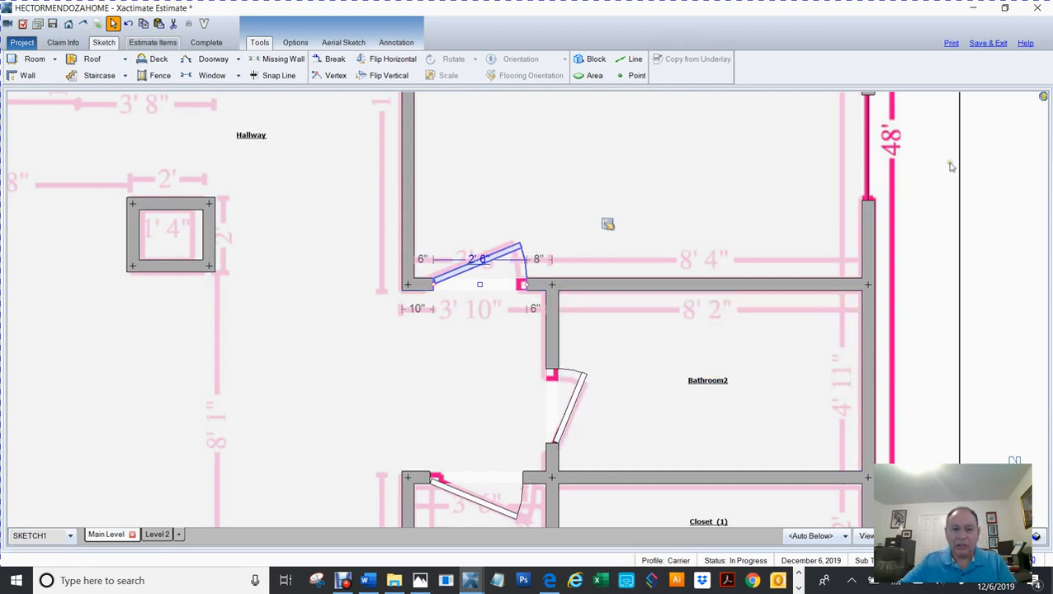
- Flip the Master Bedroom's hallway door to swing into the bedroom and slide it toward the Dining Room to match the underlay
drag(614, 388, 668, 283)
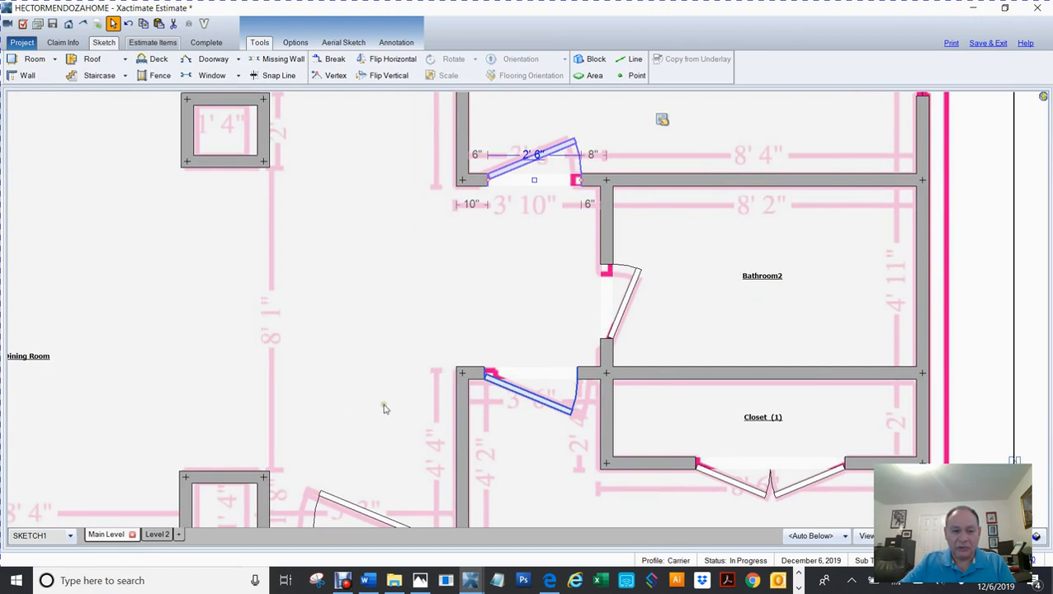
drag(308, 404, 440, 306)
scroll(440, 303, down, 3)
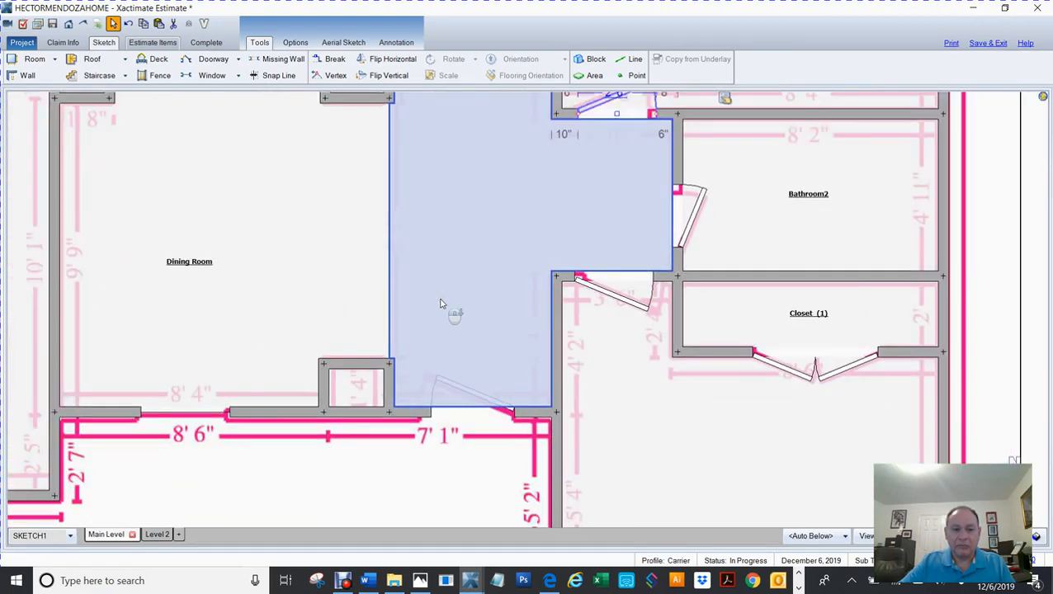
drag(279, 251, 668, 353)
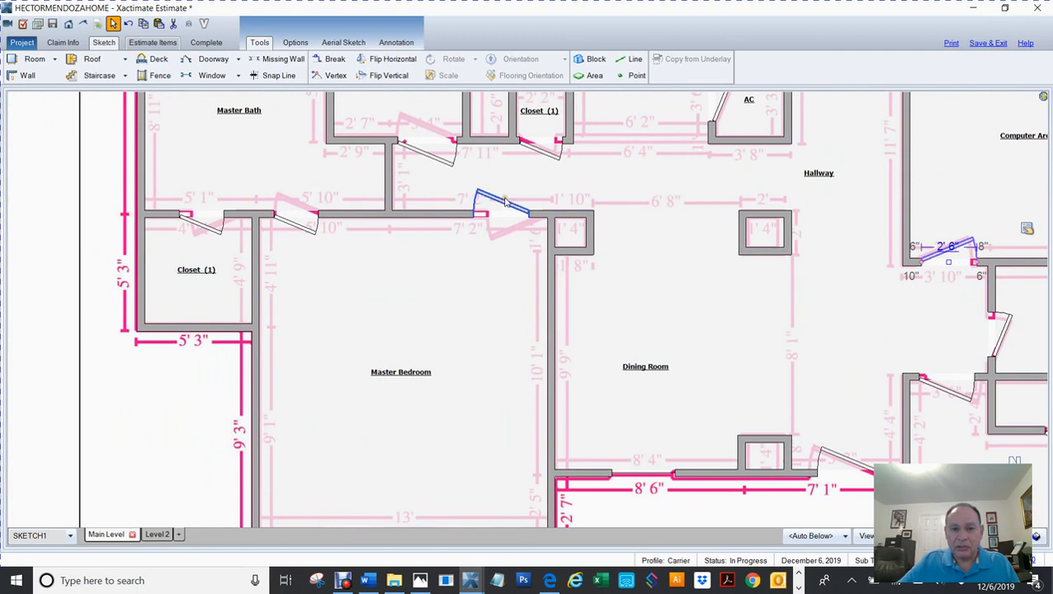
click(501, 208)
drag(501, 214, 512, 213)
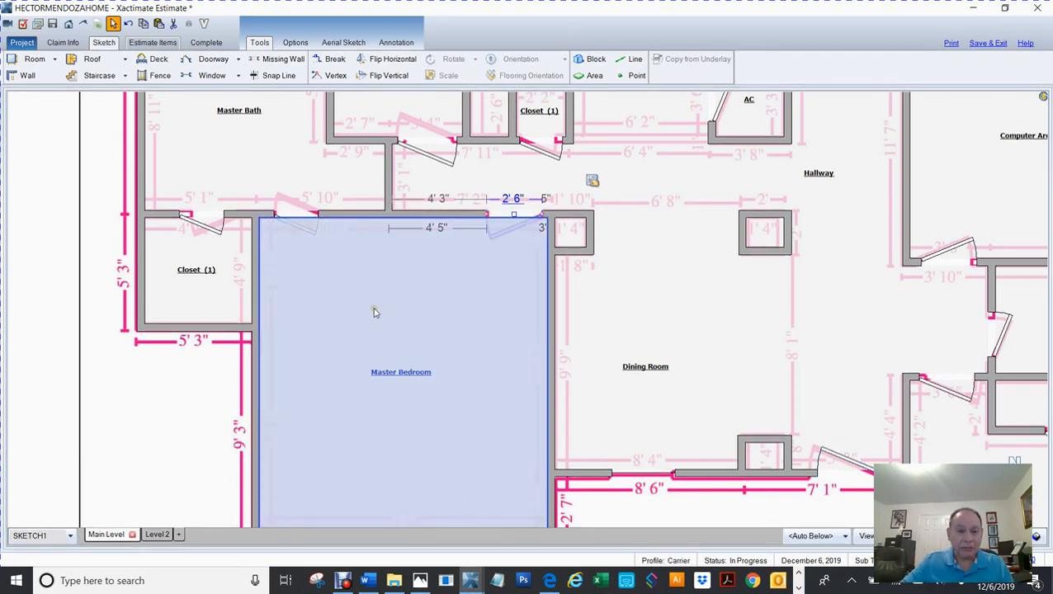
- Flip the Master Bedroom–Master Bath door to swing into the bath, and the Utility Room's hallway door to swing into the Utility Room
click(291, 228)
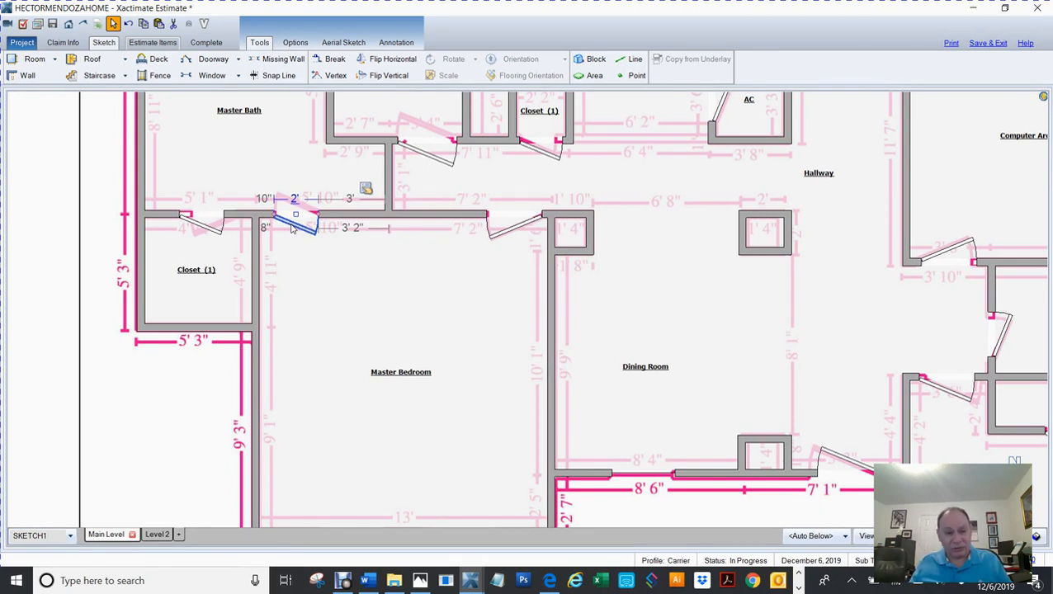
key(space)
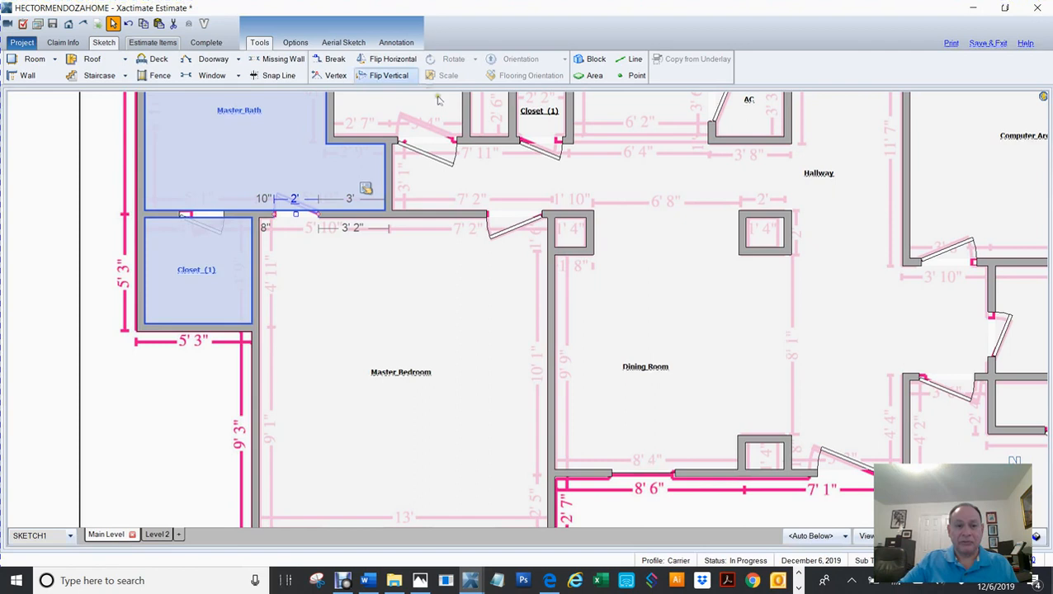
click(429, 158)
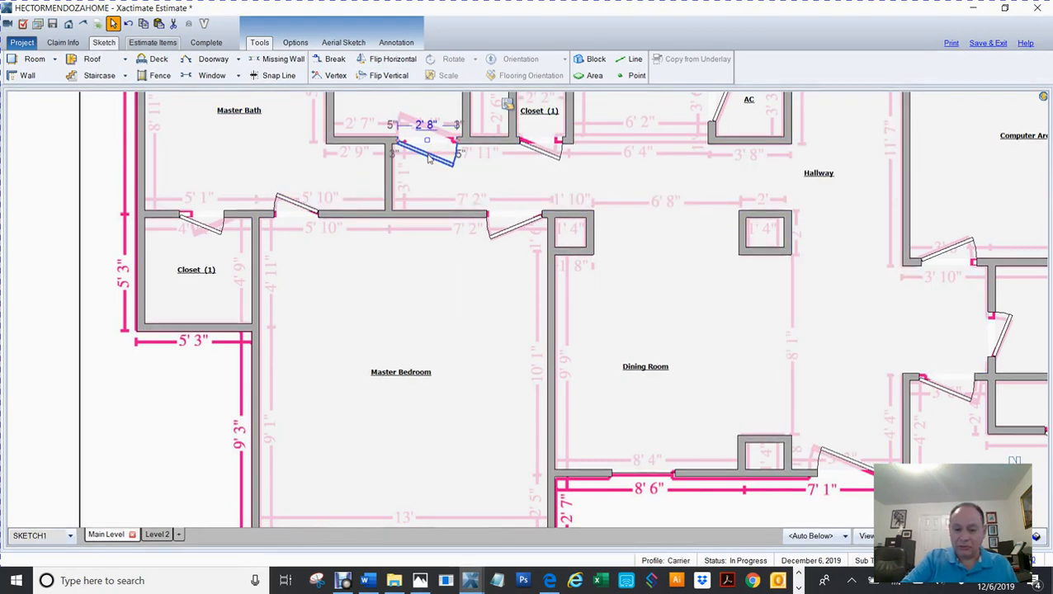
click(428, 159)
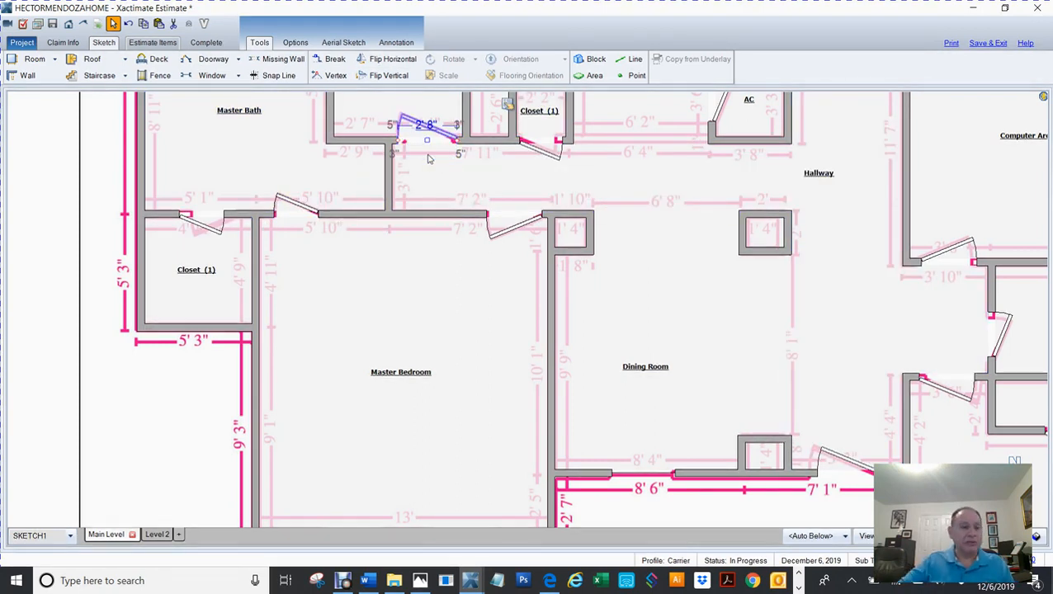
- Slide the Master Bath closet door about 4" toward the Master Bedroom and reverse its hinge side
click(203, 221)
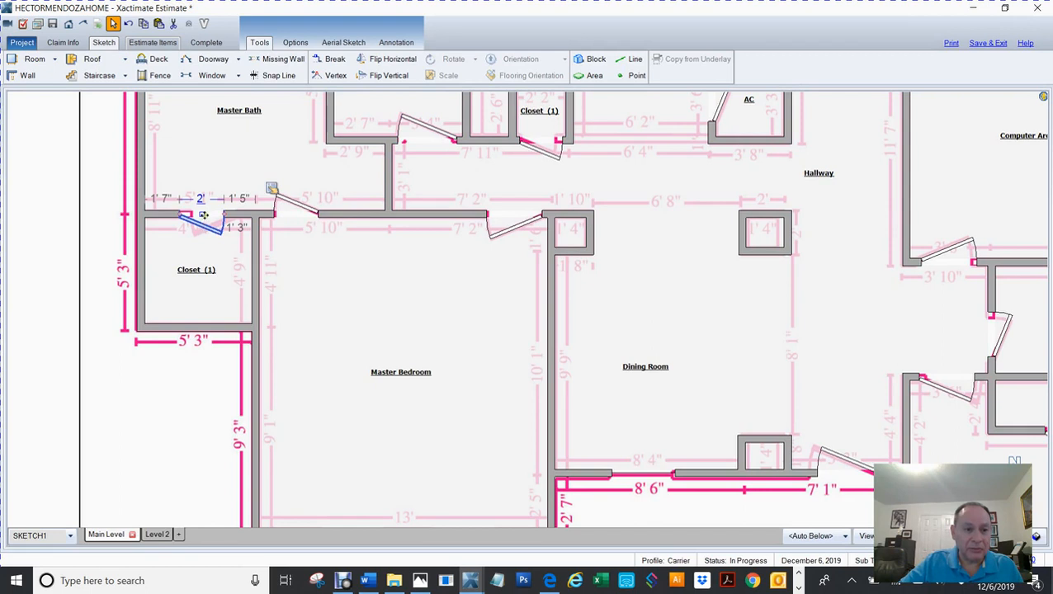
drag(202, 214, 221, 216)
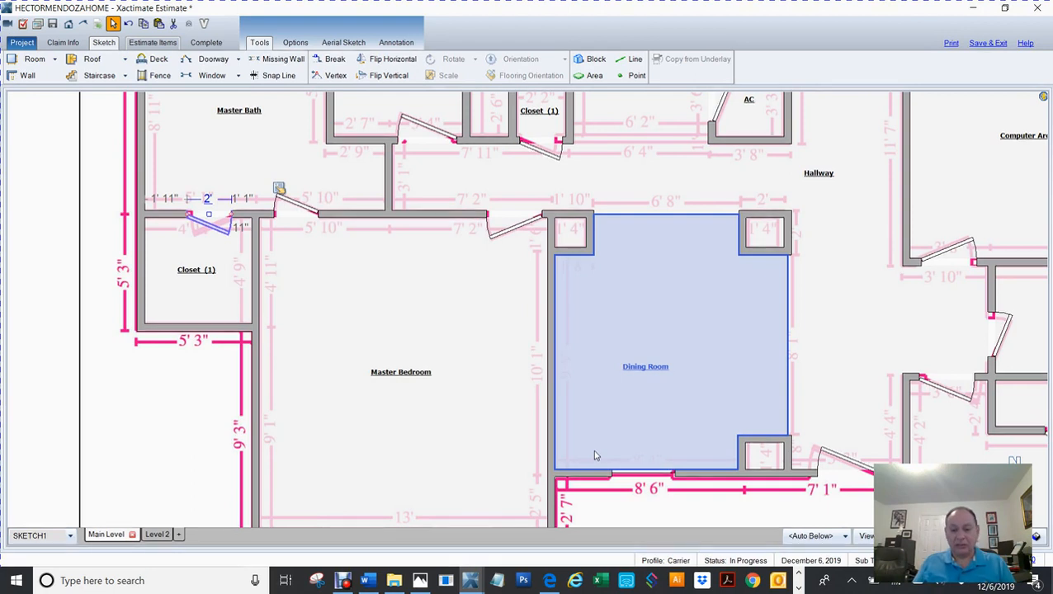
key(Escape)
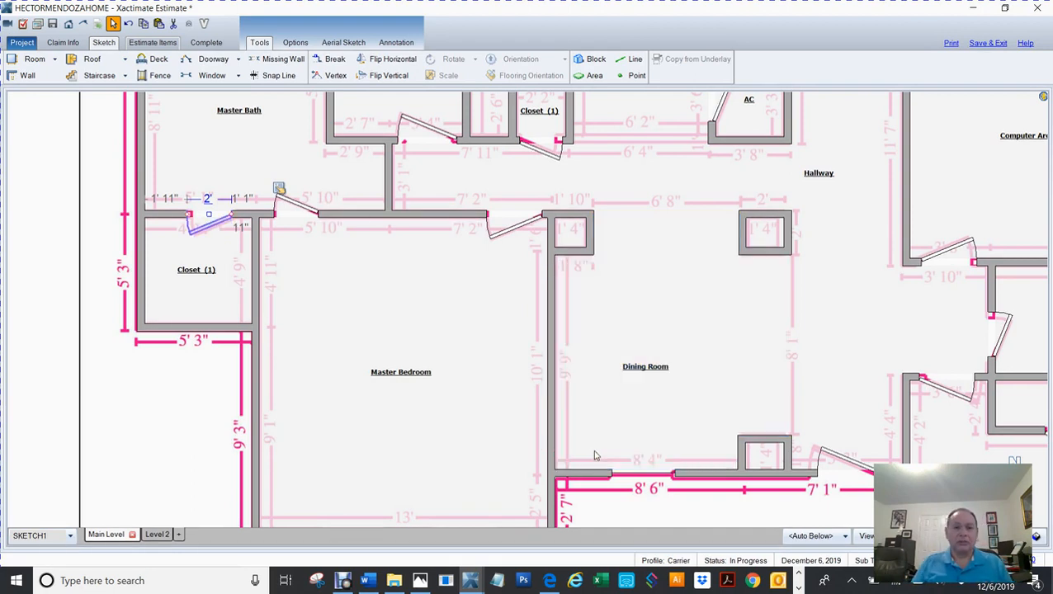
click(712, 331)
key(Escape)
- Reverse the hinge side of the door between the Garage and Utility Room, and slide it slightly toward the Pantry
scroll(670, 285, down, 3)
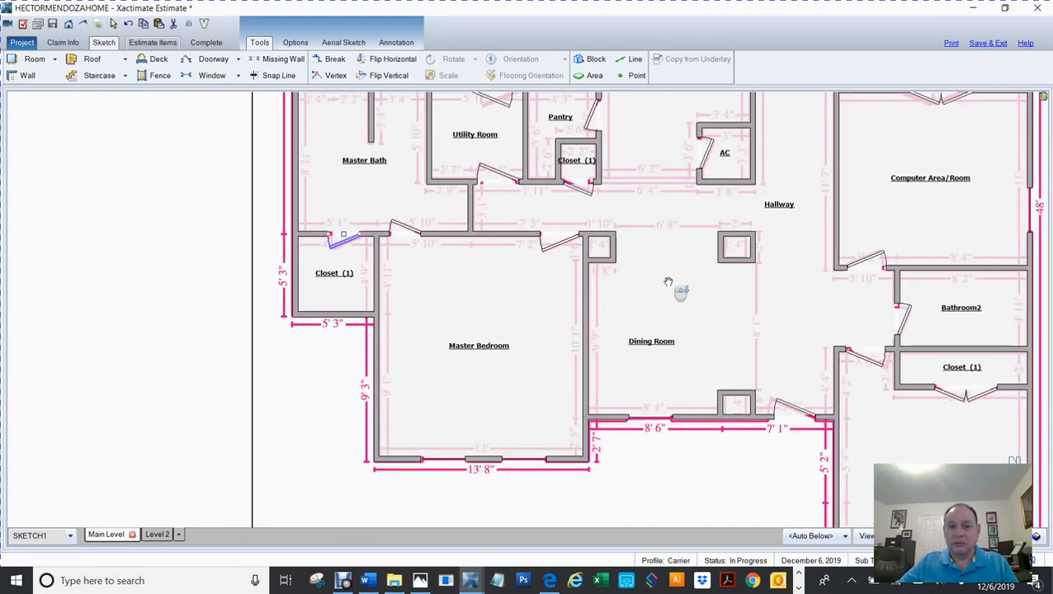
drag(651, 242, 617, 303)
click(518, 129)
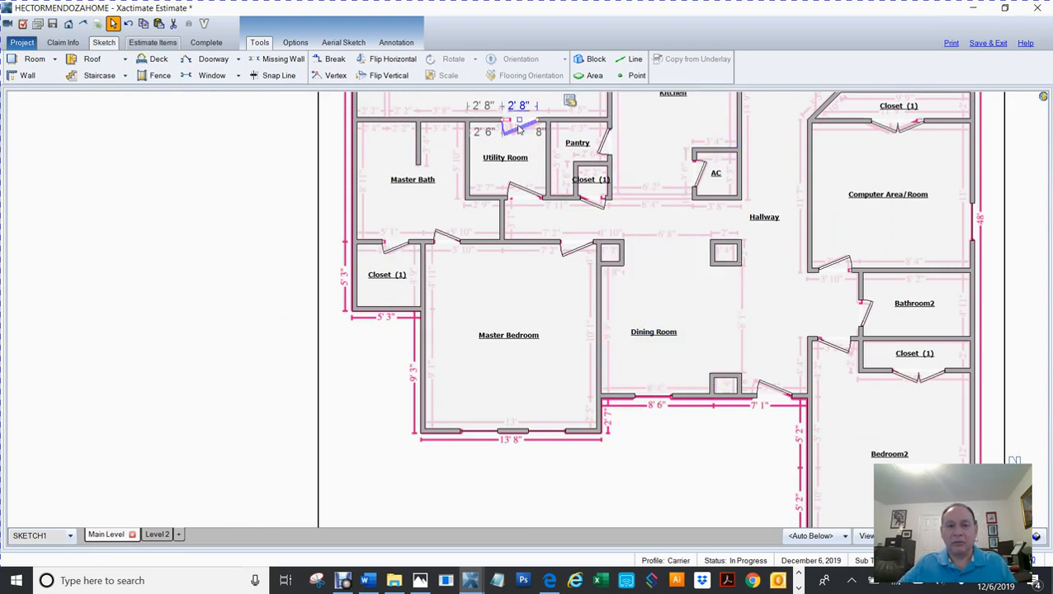
scroll(520, 126, up, 1)
drag(518, 120, 526, 117)
click(211, 224)
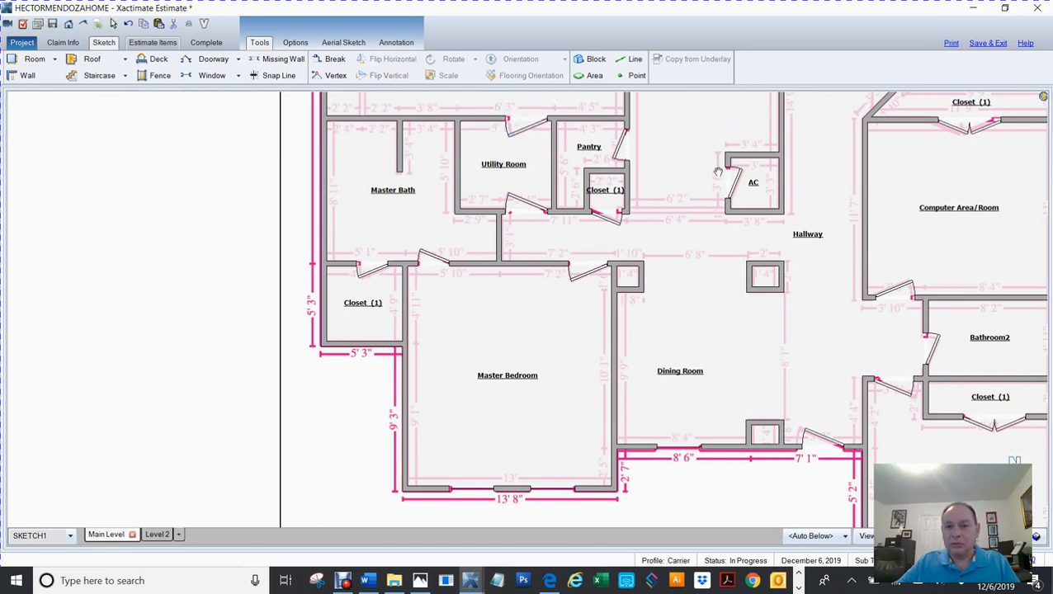
drag(608, 327, 550, 460)
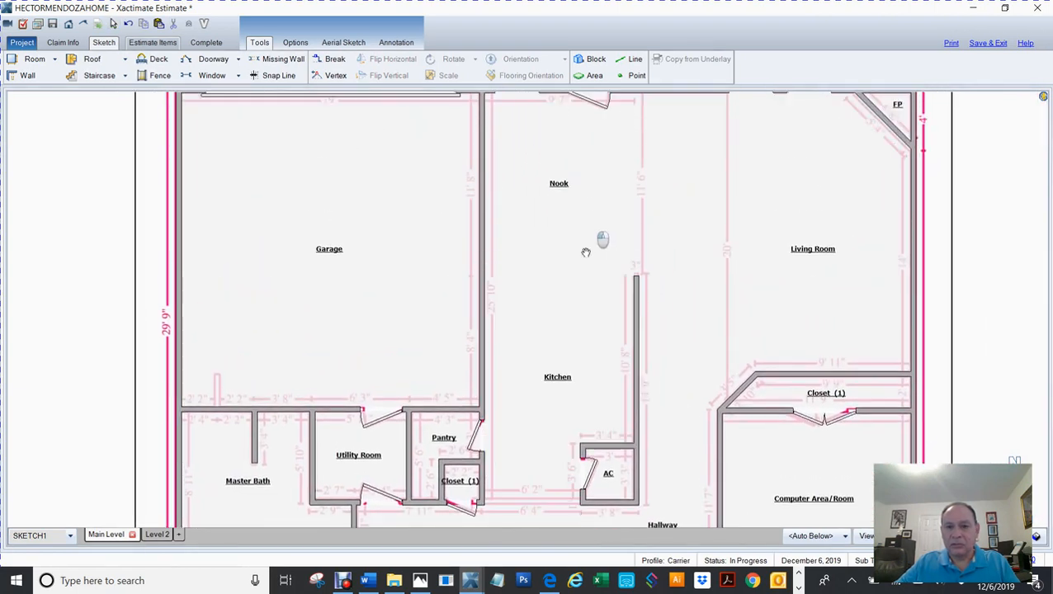
drag(600, 216, 586, 286)
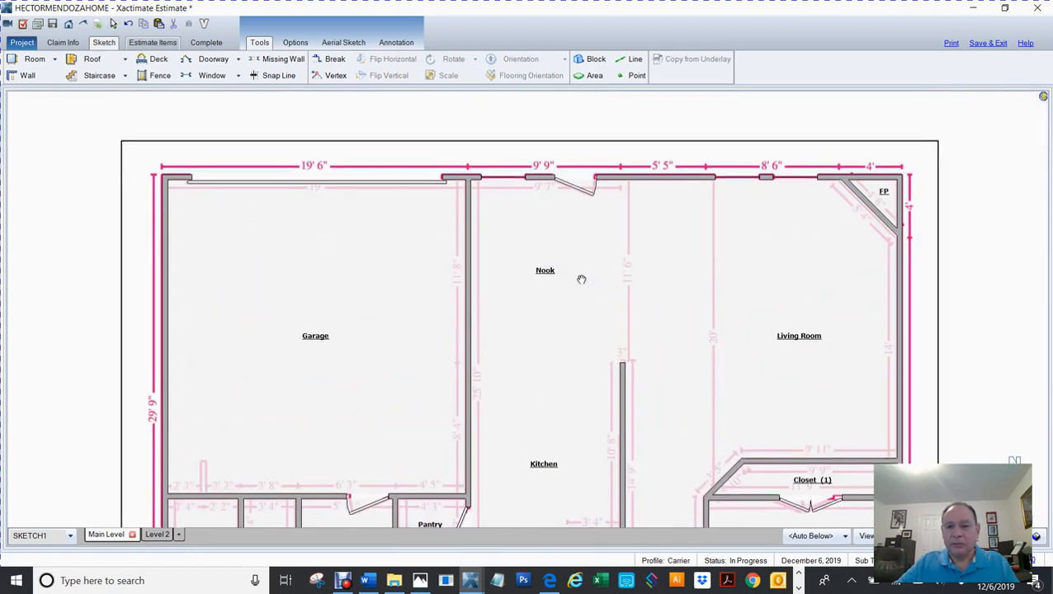
- Draw a 2' stub wall inside the Garage, starting from the Master Bath wall, over the stub outlined in the underlay
click(582, 280)
key(F6)
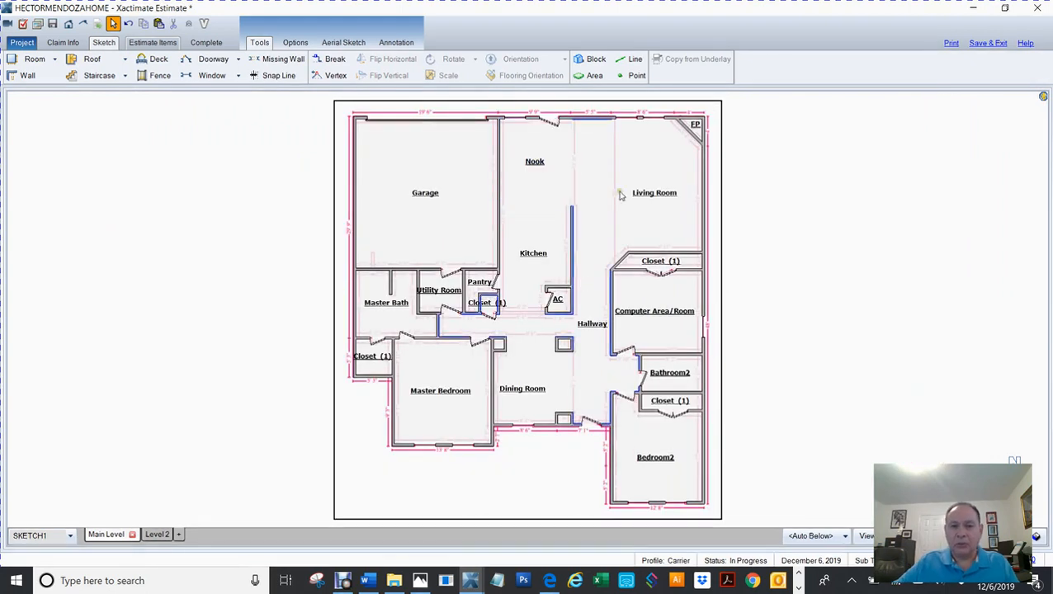
scroll(494, 283, up, 5)
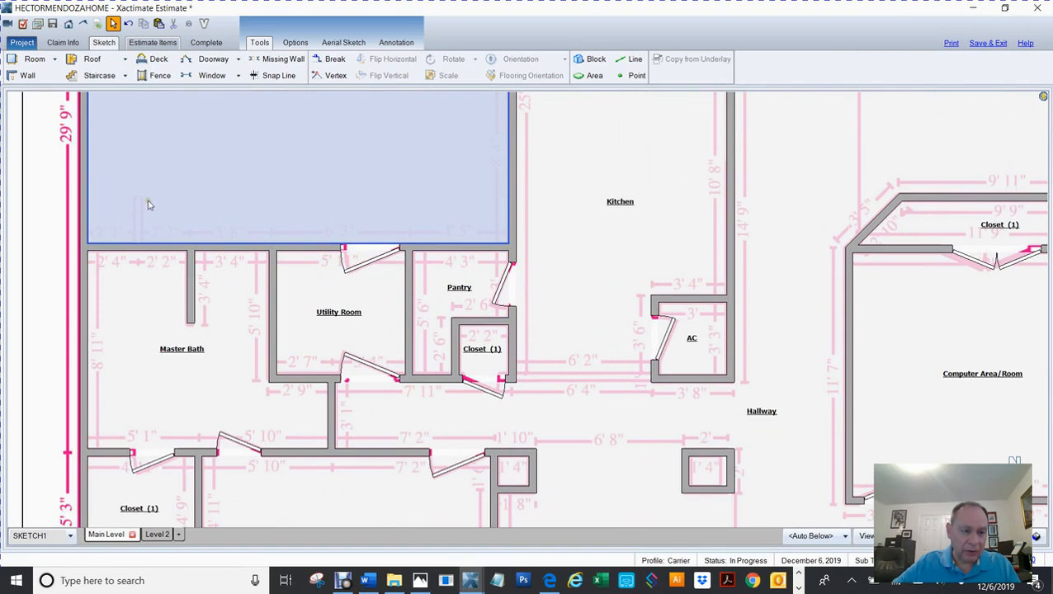
key(w)
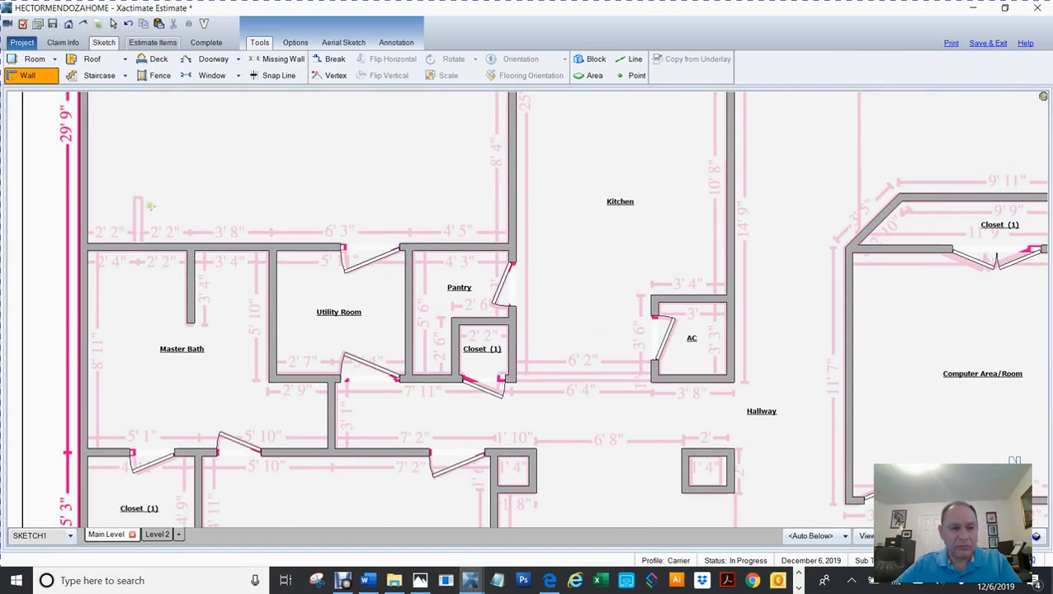
click(137, 245)
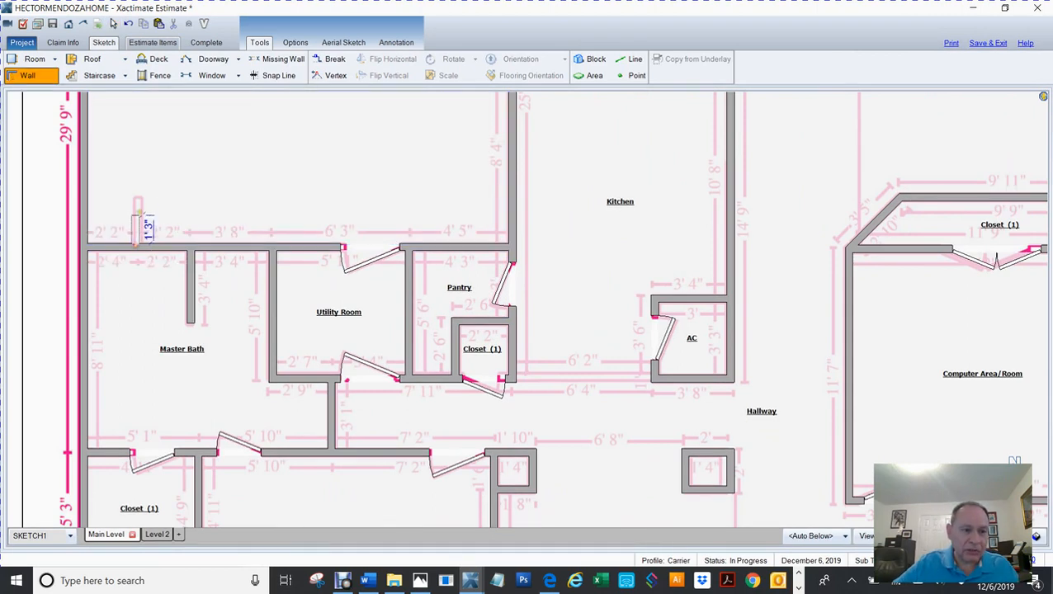
click(138, 198)
key(Escape)
- Slide the Garage stub wall slightly toward the Utility Room side to line up with the underlay, and deselect it
click(132, 221)
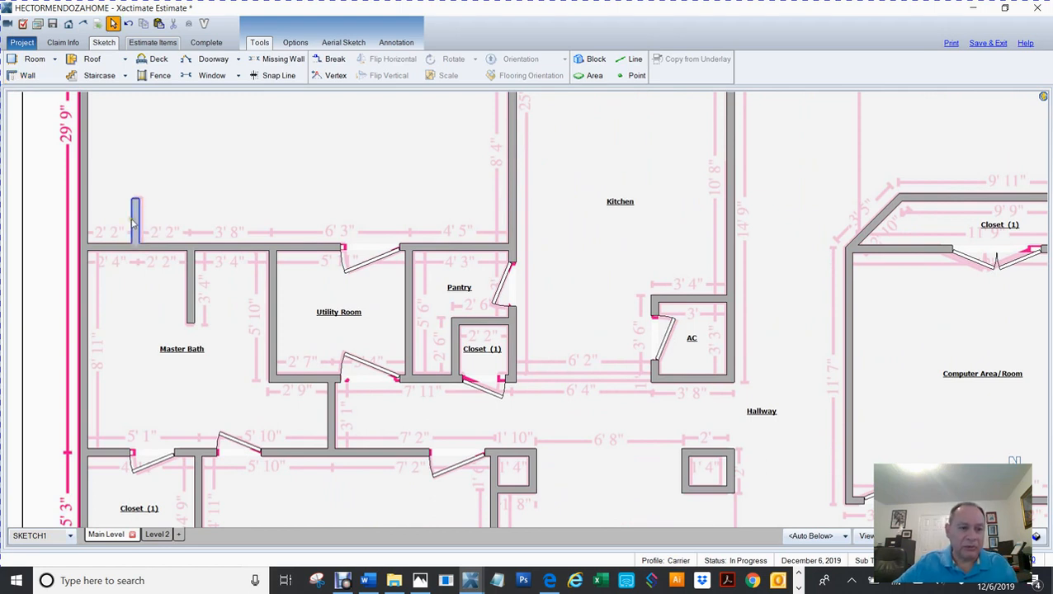
click(134, 224)
drag(135, 222, 138, 221)
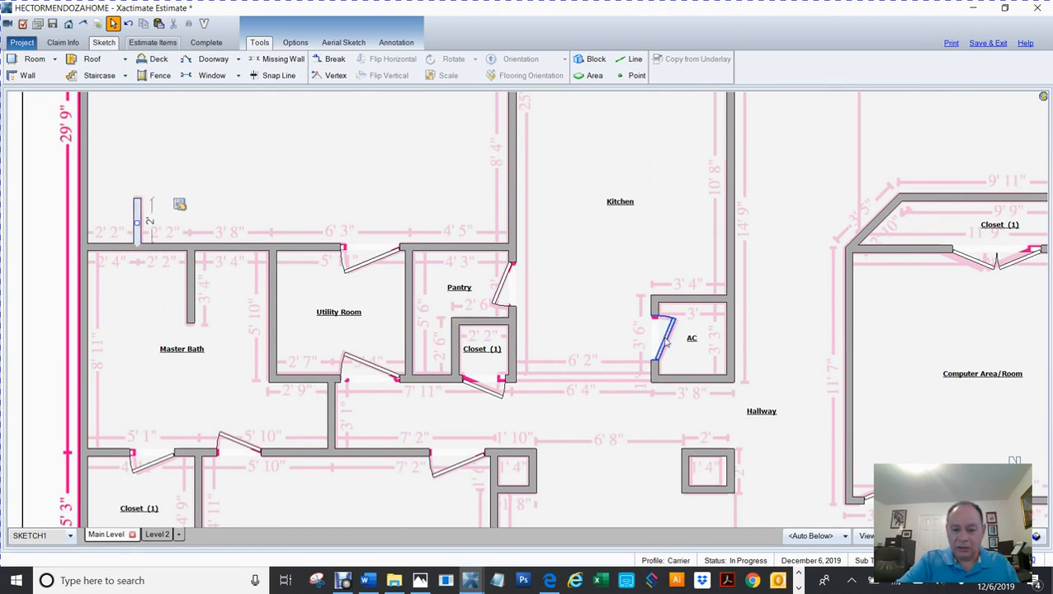
scroll(666, 341, down, 5)
click(882, 356)
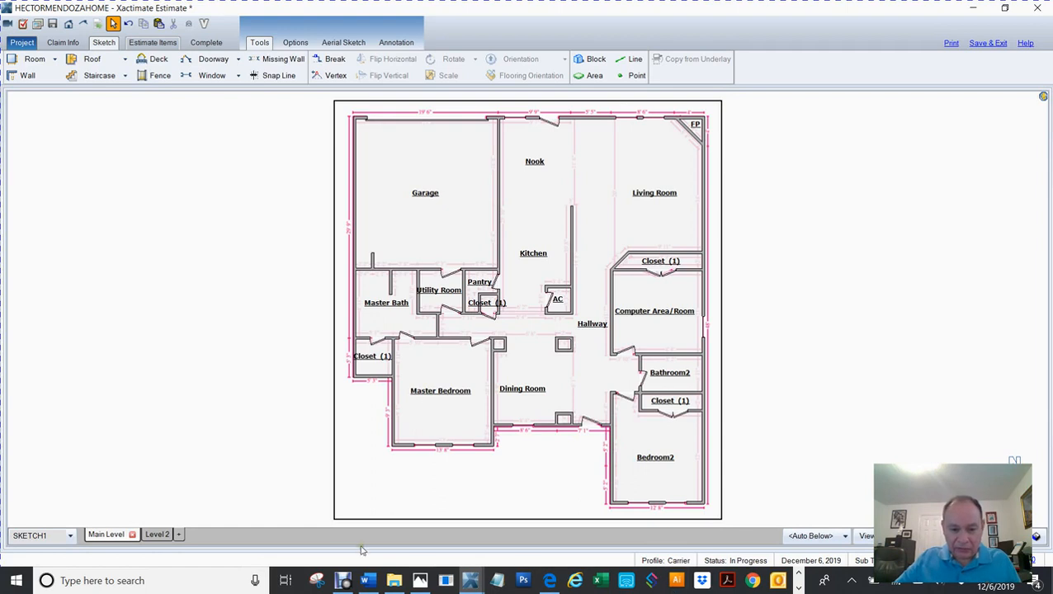
- Check the training topic list in the Word document, and switch to the Xactimate Control Center's recent projects
click(373, 582)
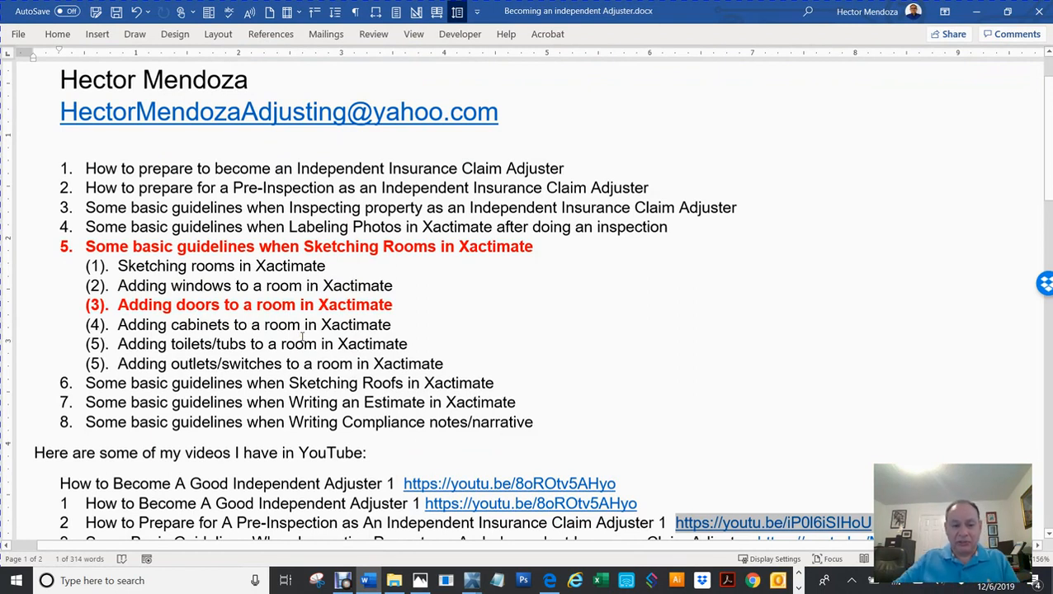
mouse_move(476, 585)
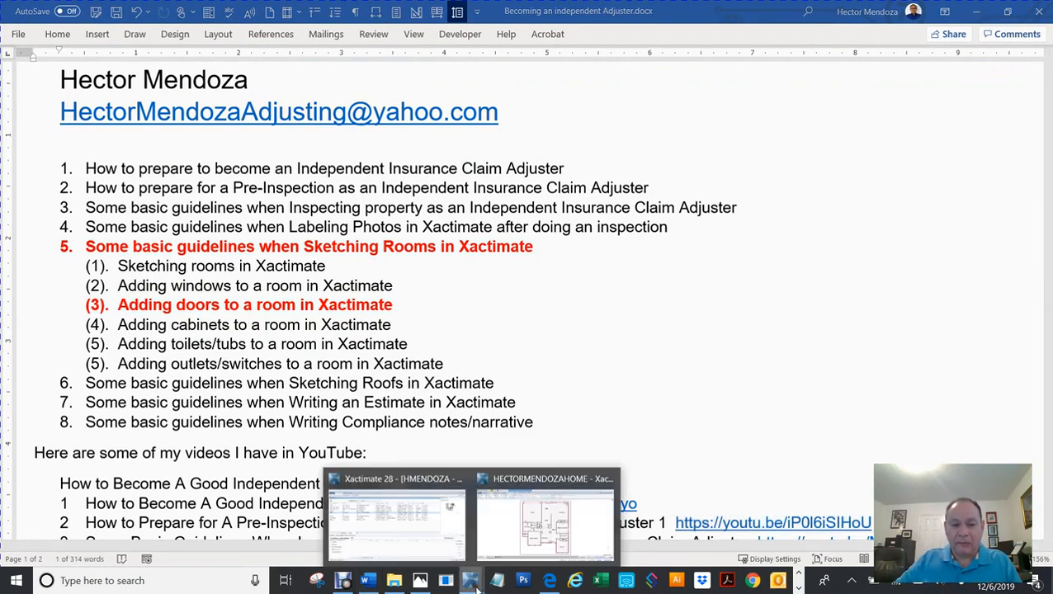
click(404, 524)
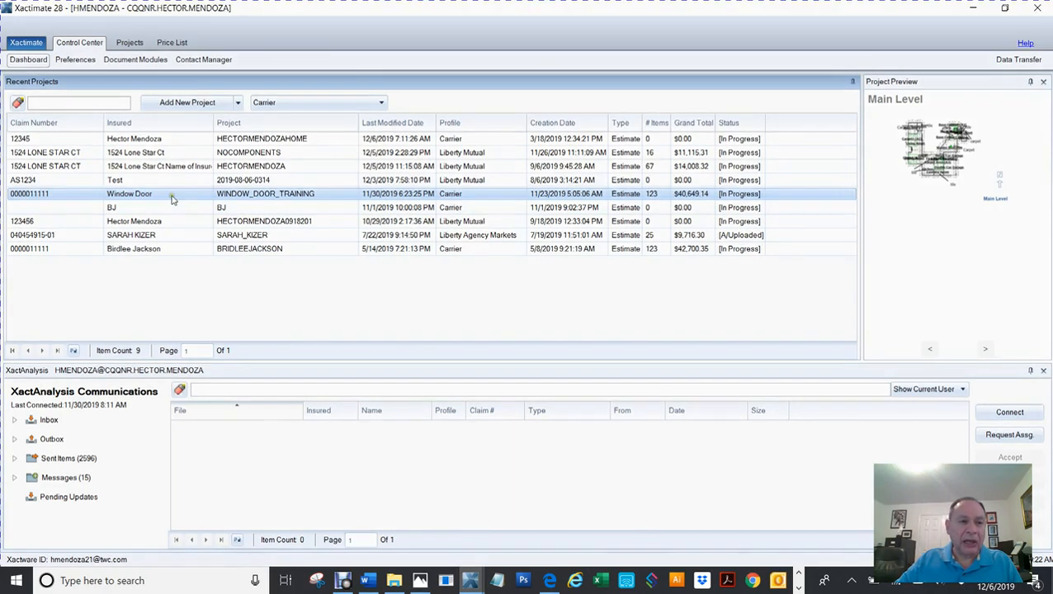
click(80, 154)
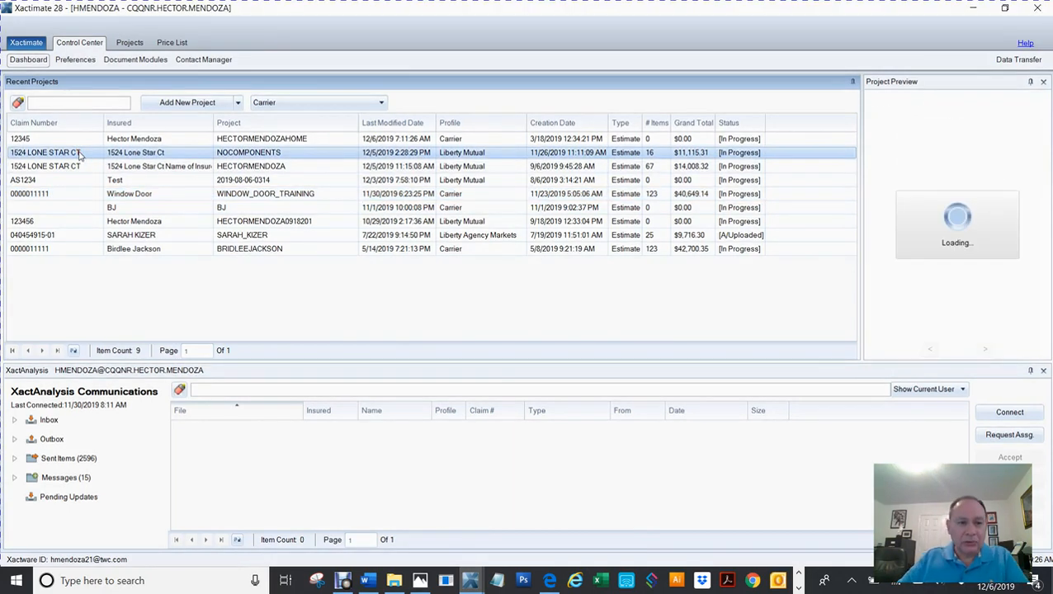
double_click(79, 155)
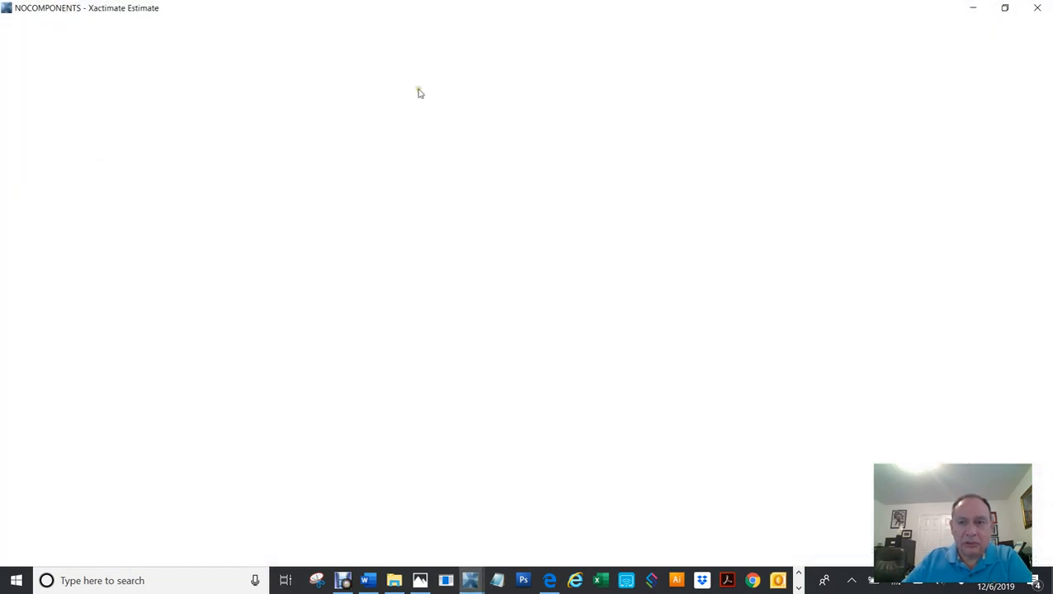
click(1037, 9)
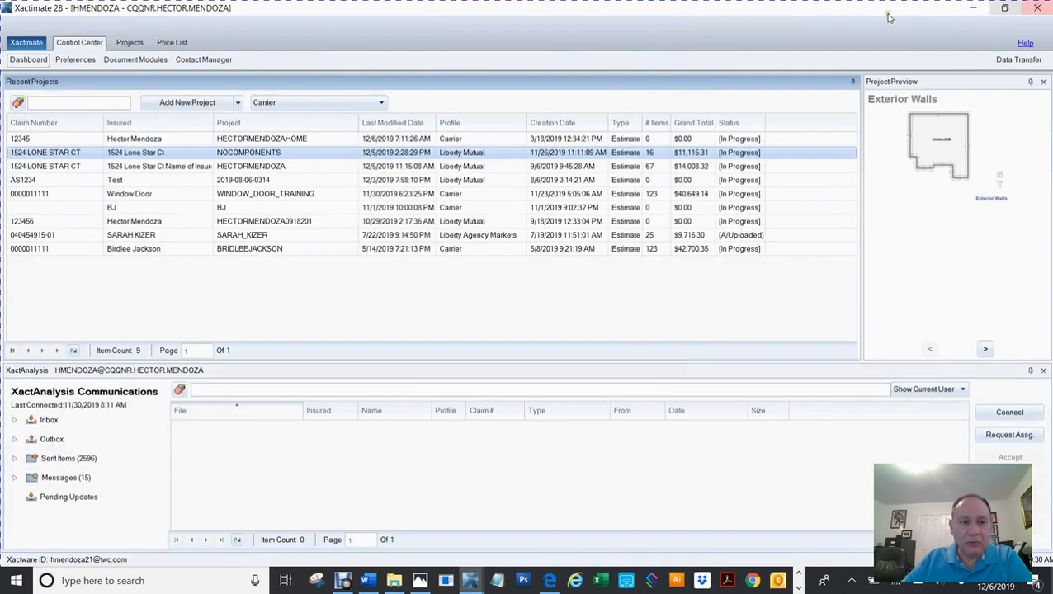
- Open the Liberty Mutual project with 67 items and display its sketch
click(37, 166)
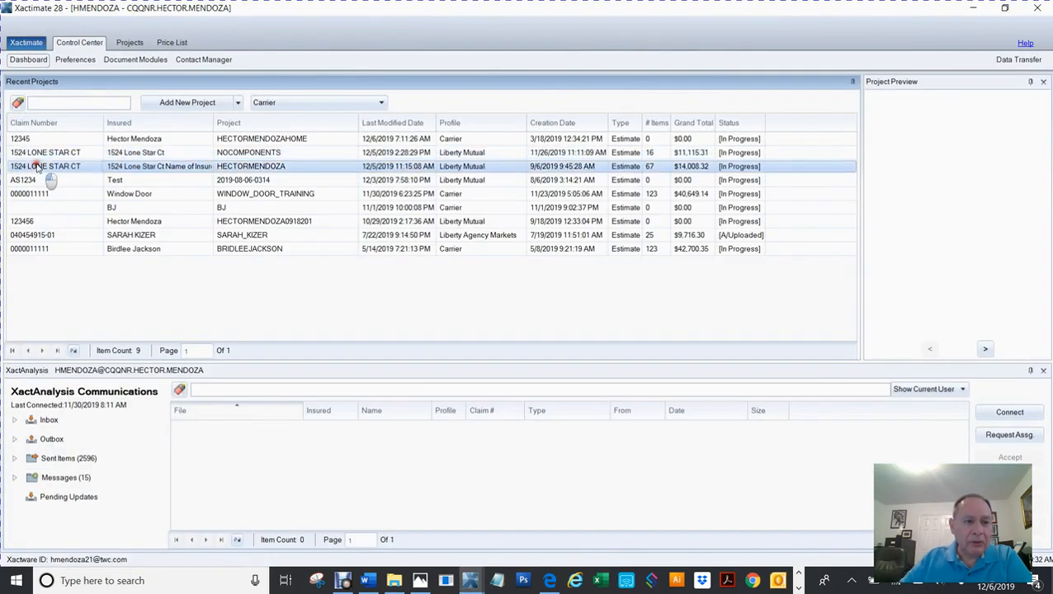
click(37, 166)
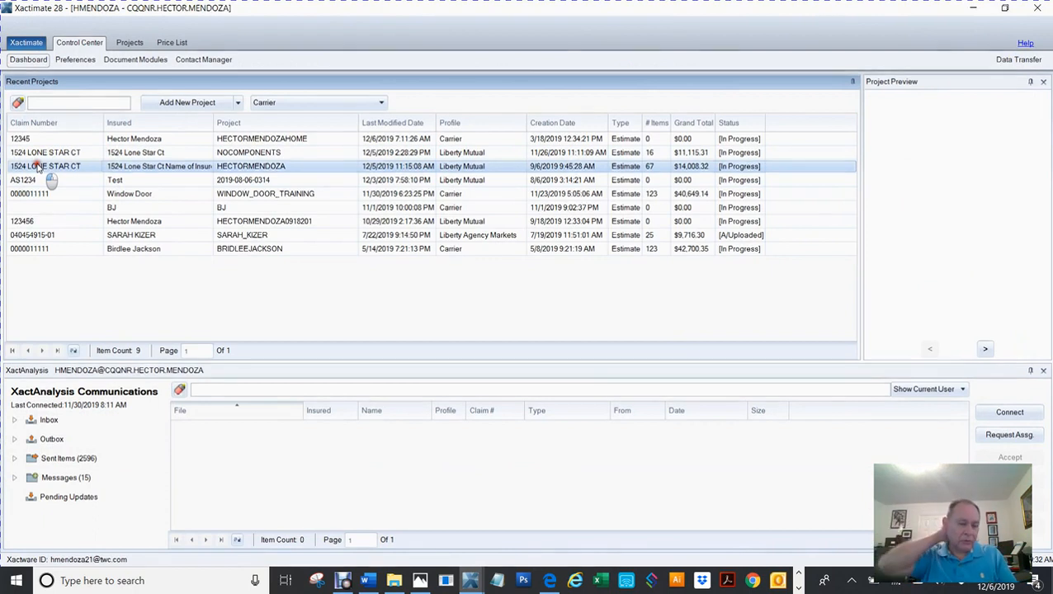
double_click(37, 167)
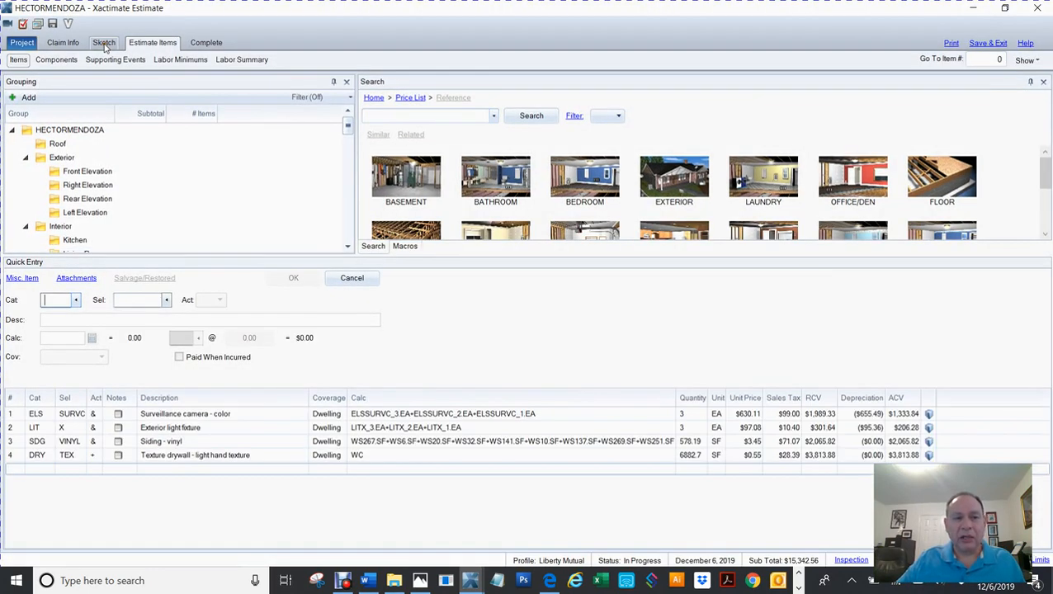
click(106, 44)
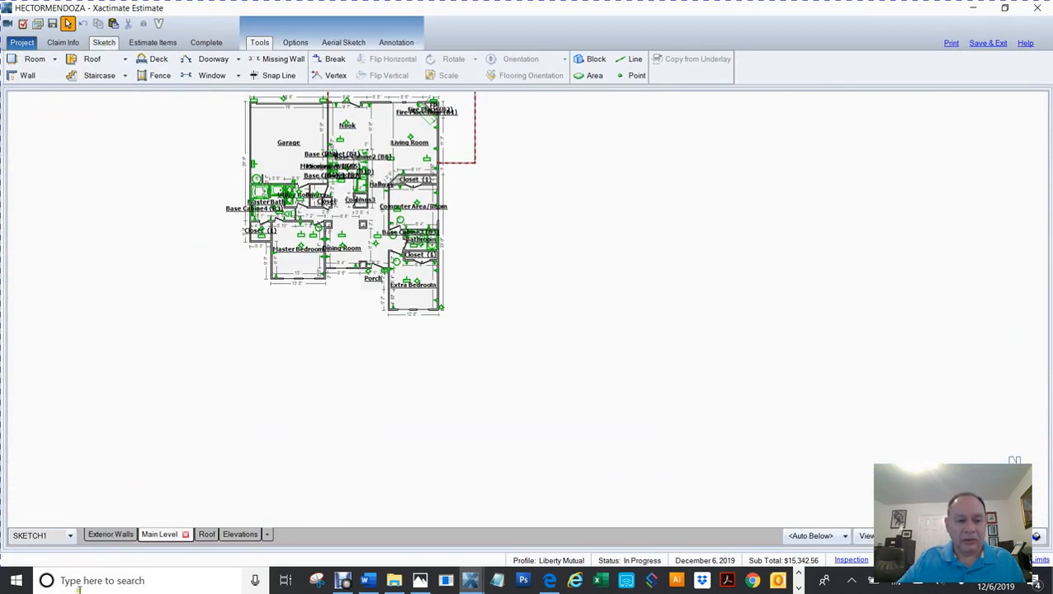
- View the finished project's Exterior Walls level, and examine the rooms, cabinets and fixtures on its Main Level
click(111, 535)
drag(361, 340, 460, 421)
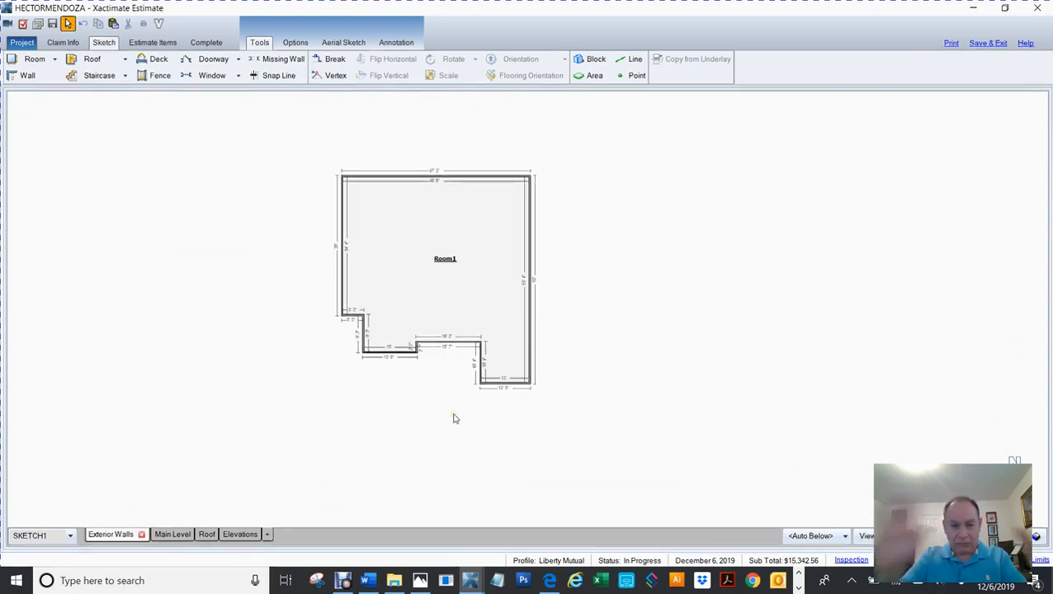
click(167, 535)
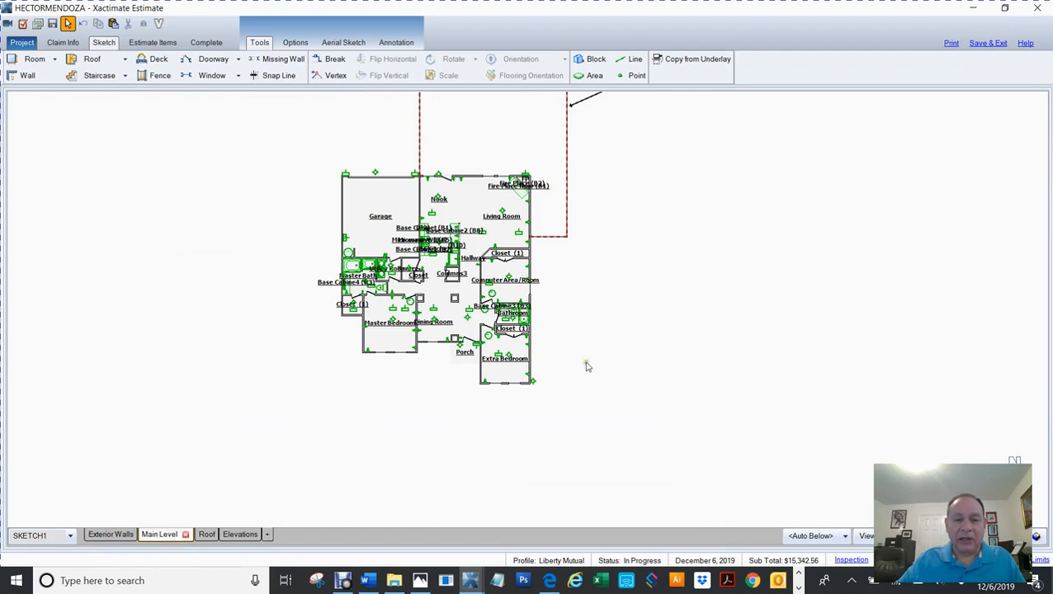
drag(494, 413, 521, 454)
scroll(635, 402, up, 3)
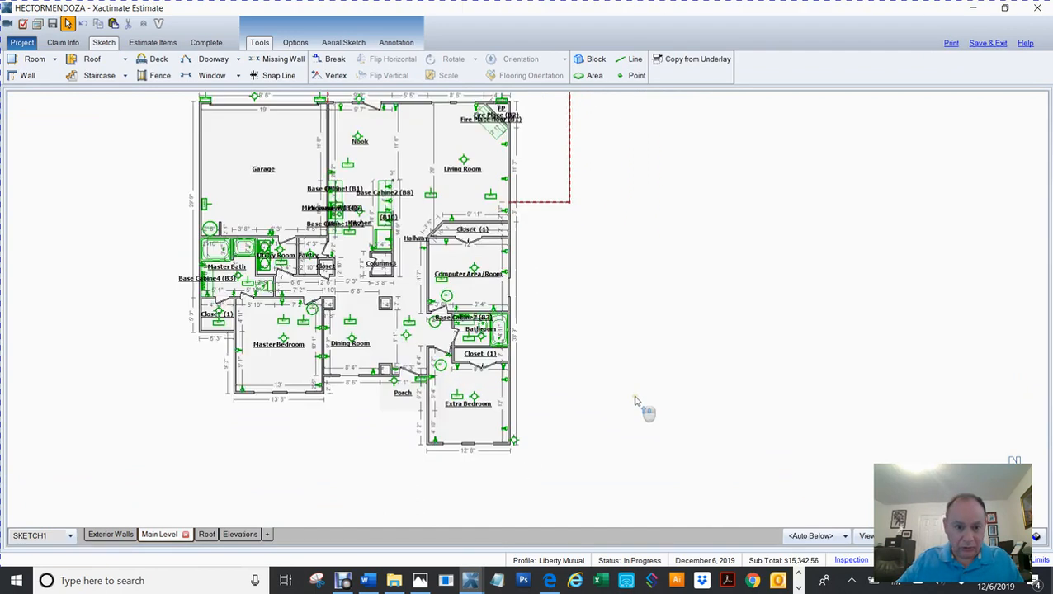
drag(593, 367, 764, 434)
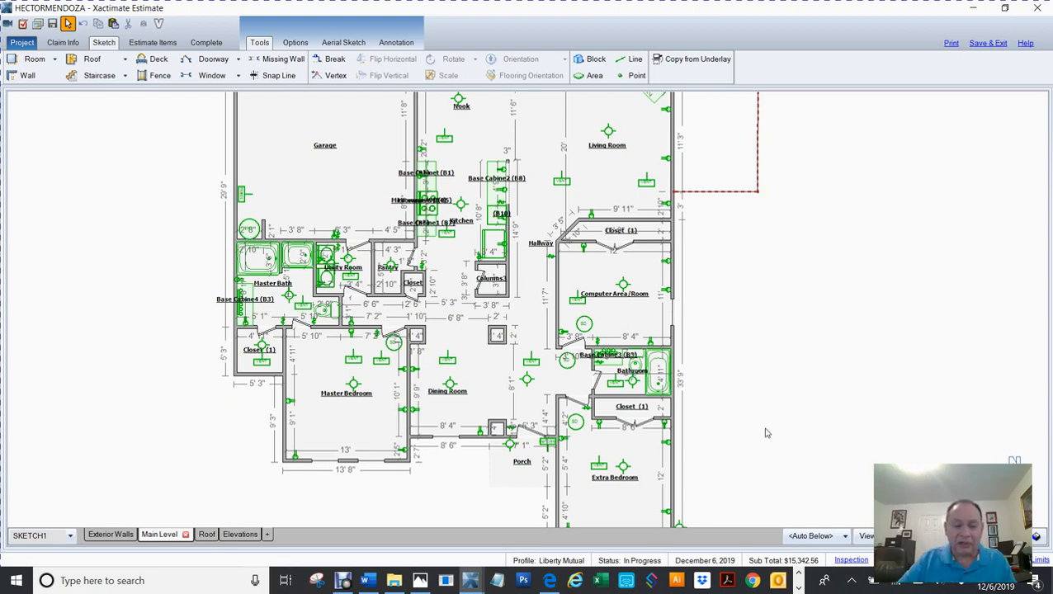
- Show the Main Level in 3D and examine the doors, walls and cabinets up close and from different angles
key(F8)
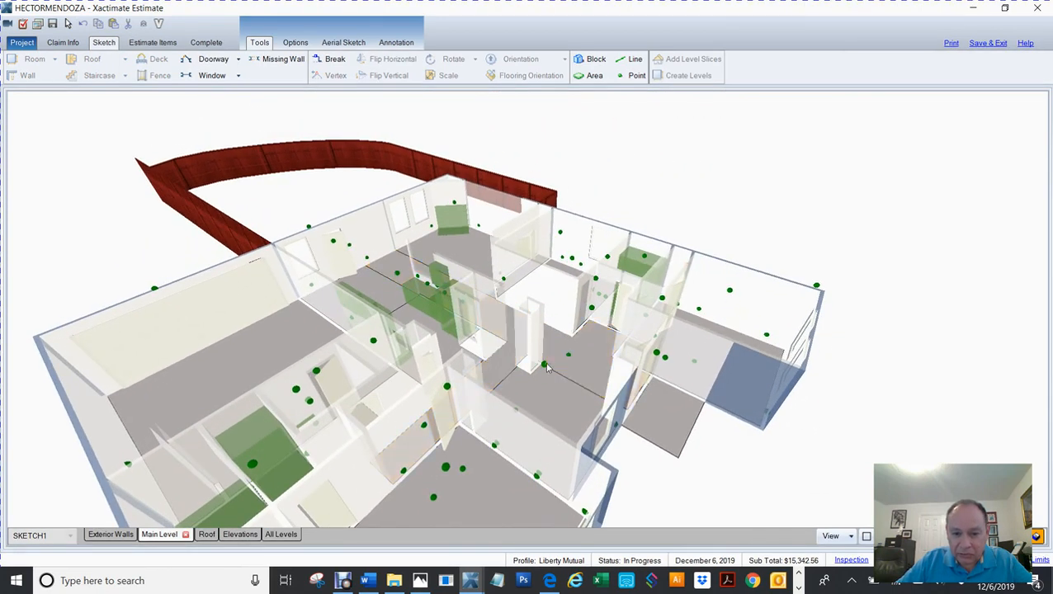
scroll(561, 375, up, 5)
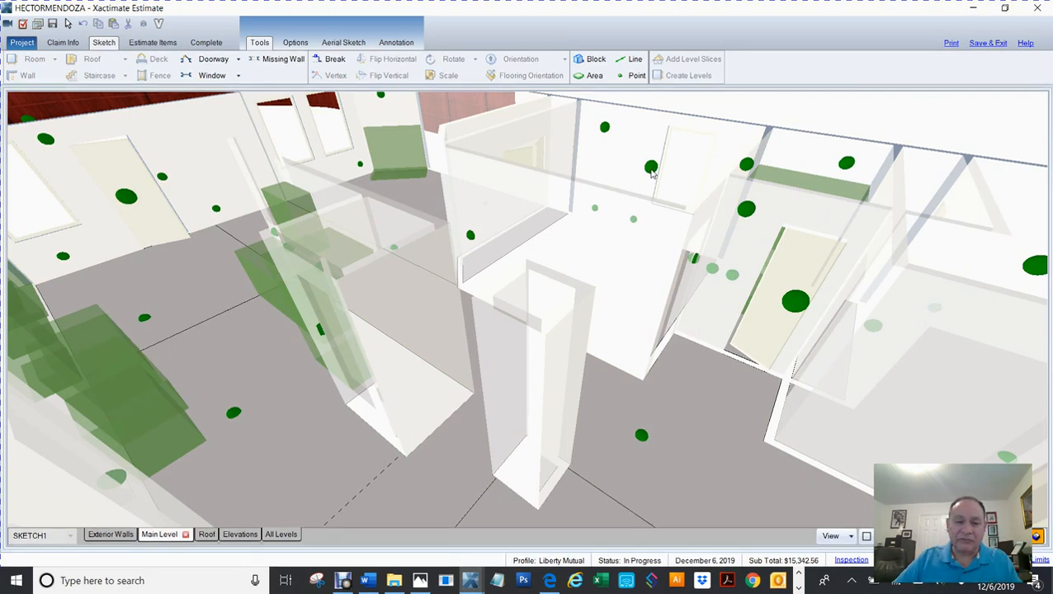
scroll(651, 172, down, 3)
scroll(656, 175, down, 5)
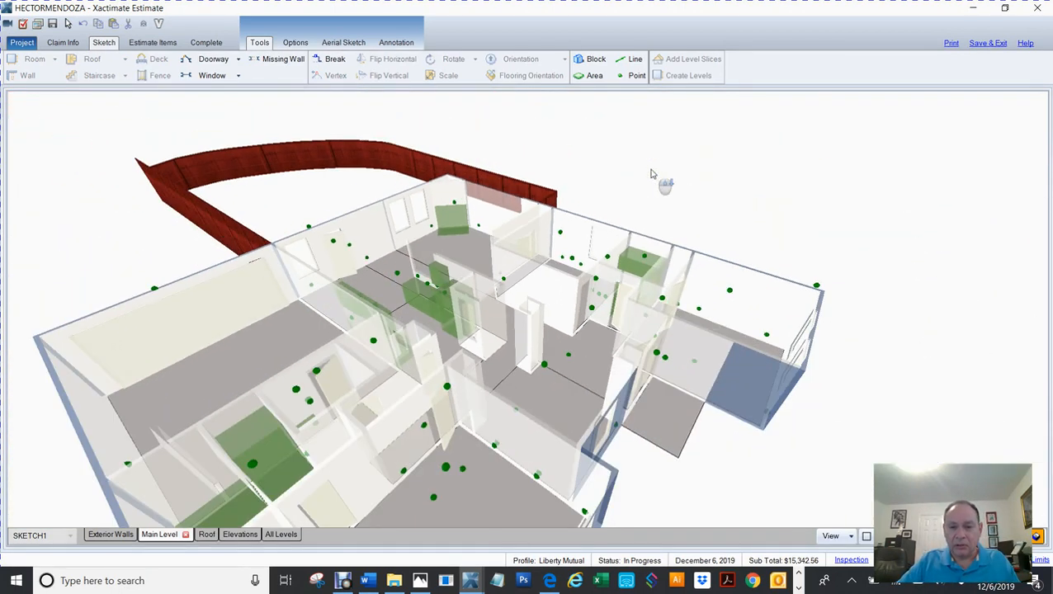
drag(211, 275, 418, 305)
scroll(265, 294, down, 4)
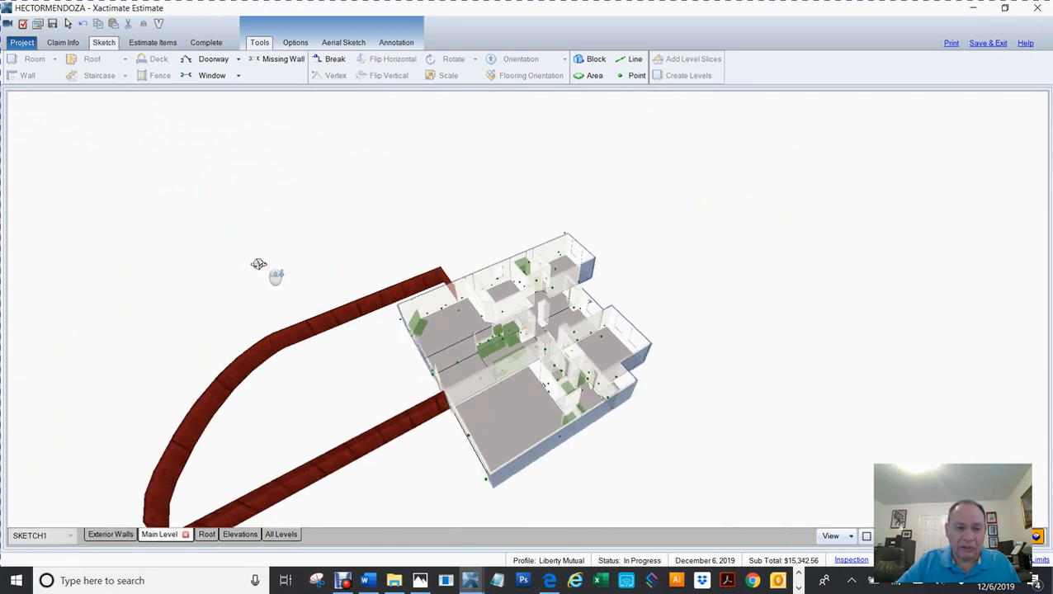
drag(293, 388, 324, 399)
mouse_move(260, 301)
mouse_down()
mouse_move(261, 287)
mouse_move(237, 353)
mouse_up()
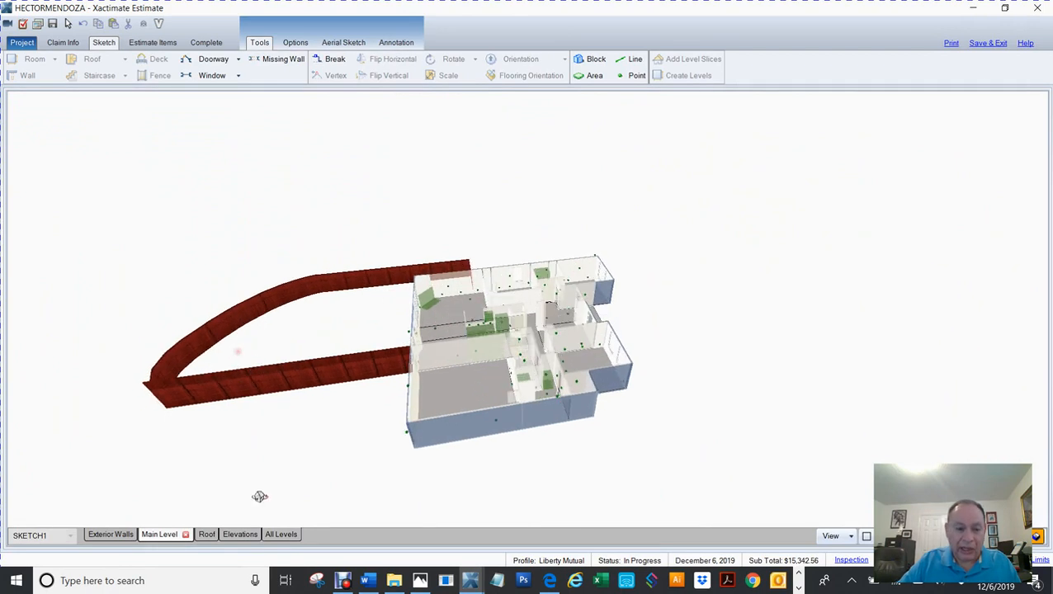
- Display all levels together in 3D, inspect the roof and garage door side, and return to the 2D plan
click(281, 535)
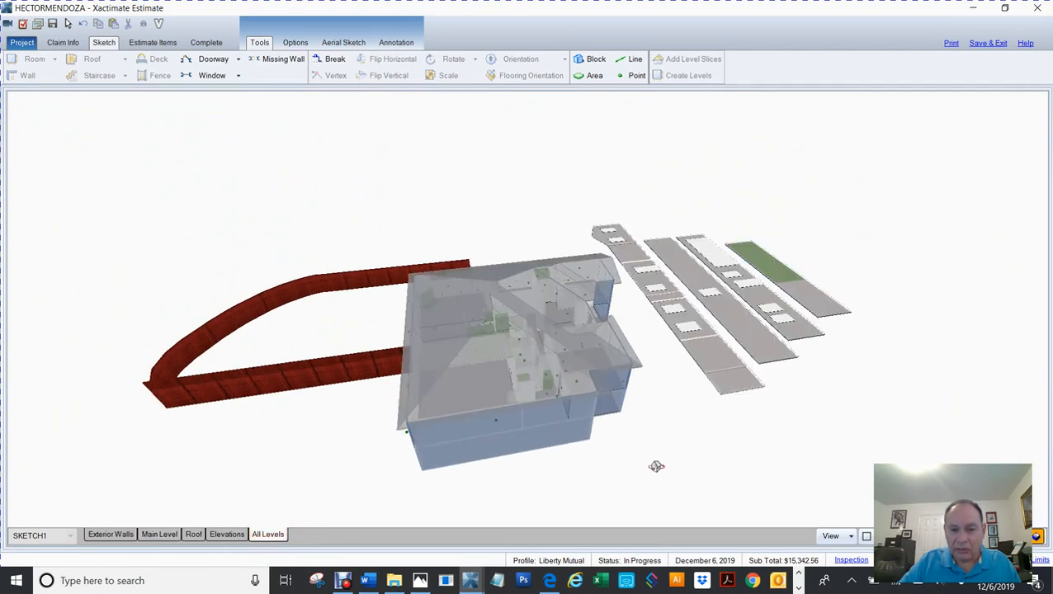
mouse_move(657, 461)
mouse_down()
mouse_move(674, 371)
mouse_move(704, 388)
mouse_move(805, 393)
mouse_up()
mouse_move(296, 258)
mouse_down()
mouse_move(376, 312)
mouse_move(537, 345)
mouse_move(688, 312)
mouse_move(757, 318)
mouse_move(694, 402)
mouse_move(517, 430)
mouse_move(346, 347)
mouse_move(236, 253)
mouse_up()
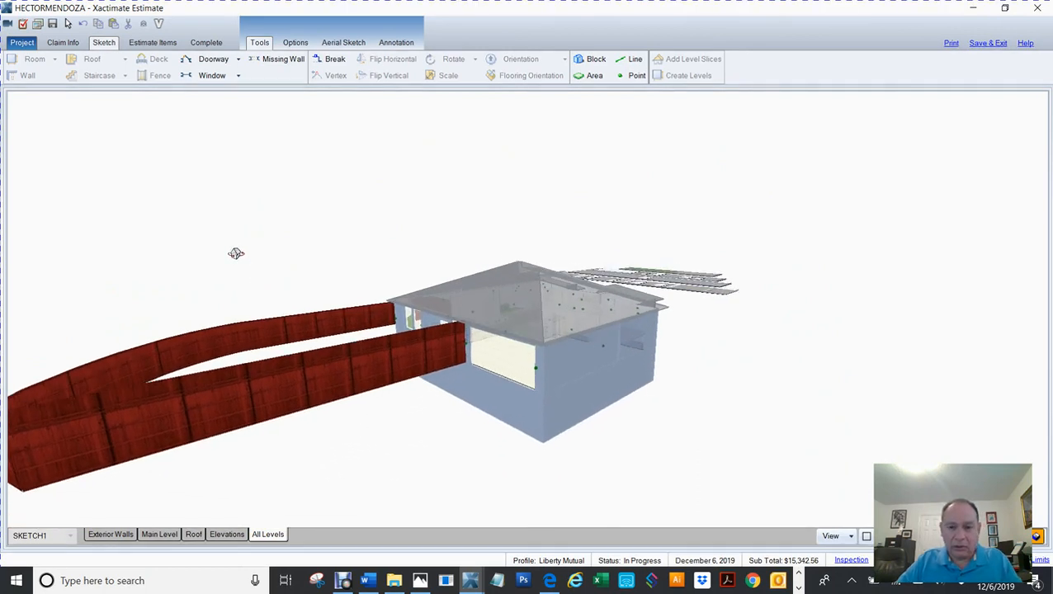
key(F9)
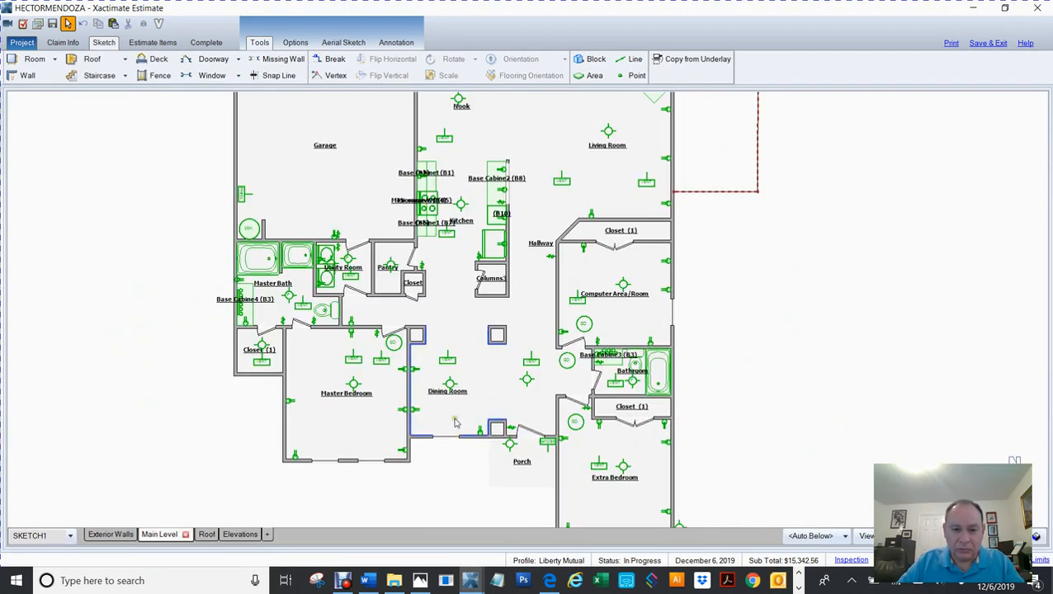
- View the Elevations level and examine the front, right, rear and left elevations with their openings and siding
click(240, 534)
scroll(577, 427, down, 3)
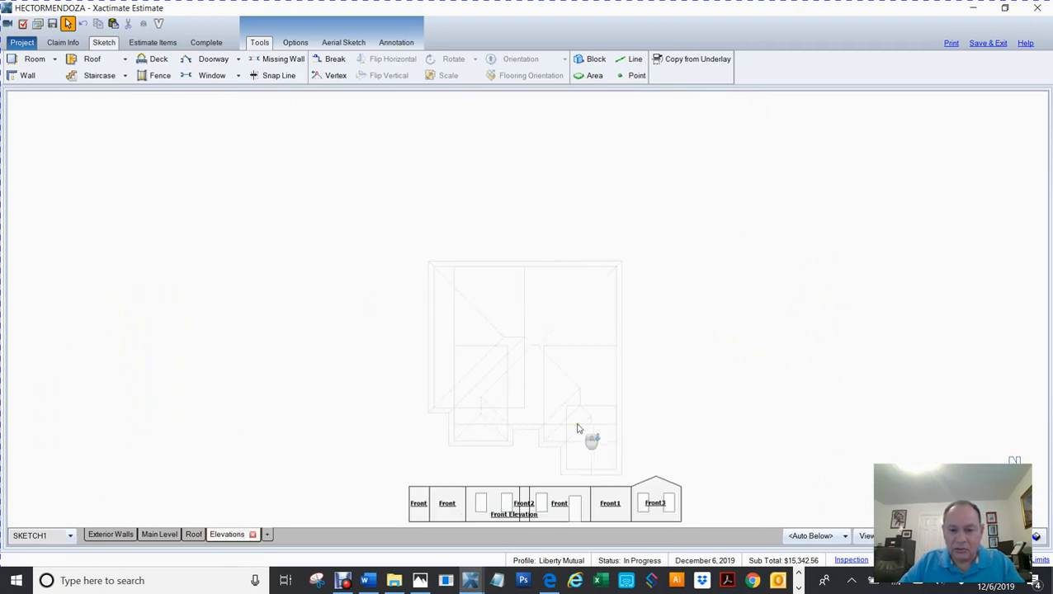
mouse_move(689, 465)
mouse_down()
mouse_move(656, 348)
mouse_move(665, 223)
mouse_up()
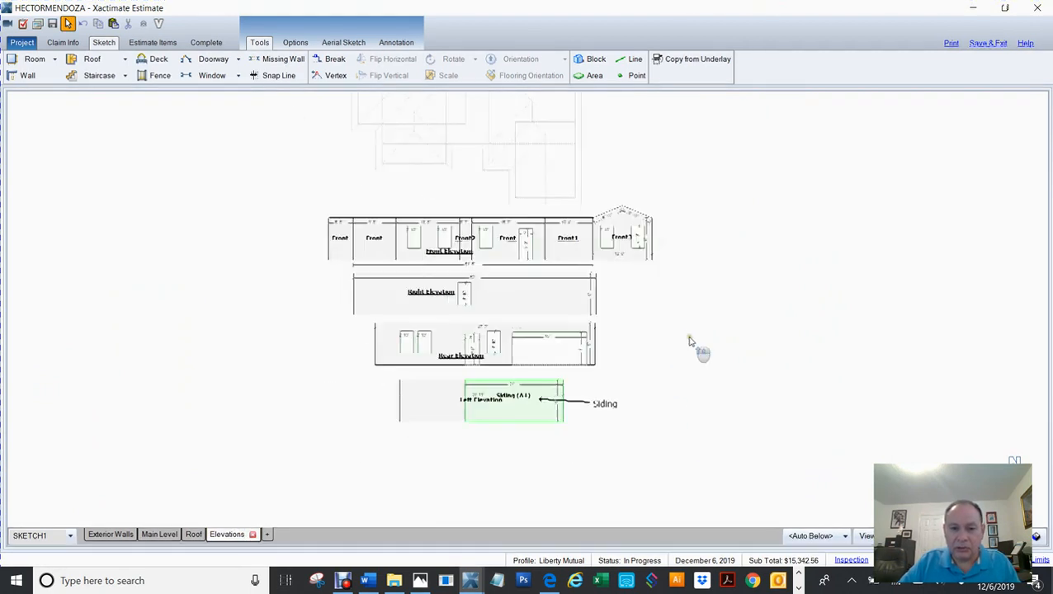
scroll(691, 342, up, 3)
drag(590, 320, 773, 322)
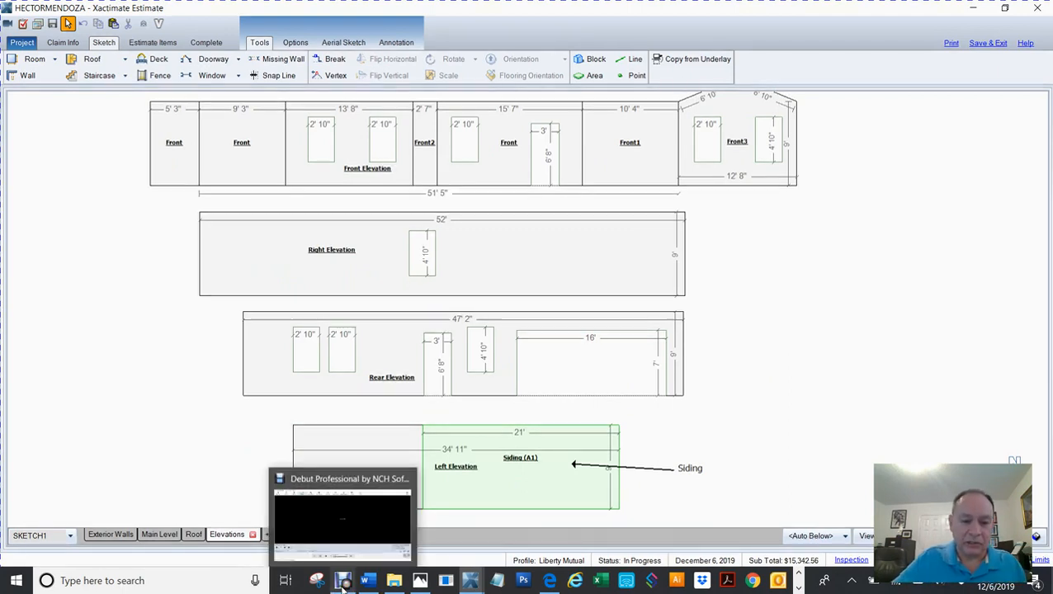
click(338, 528)
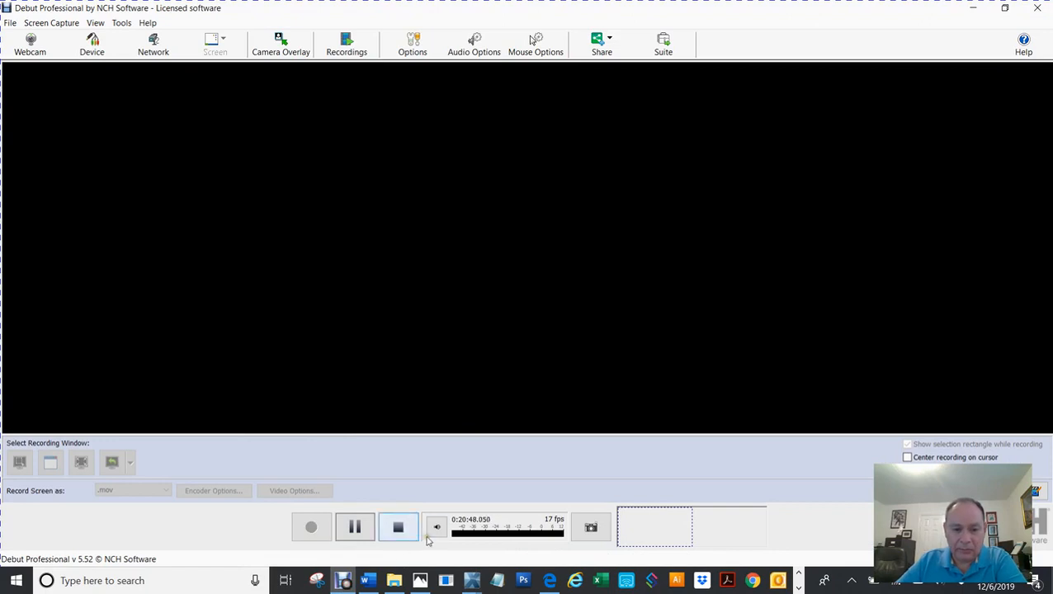